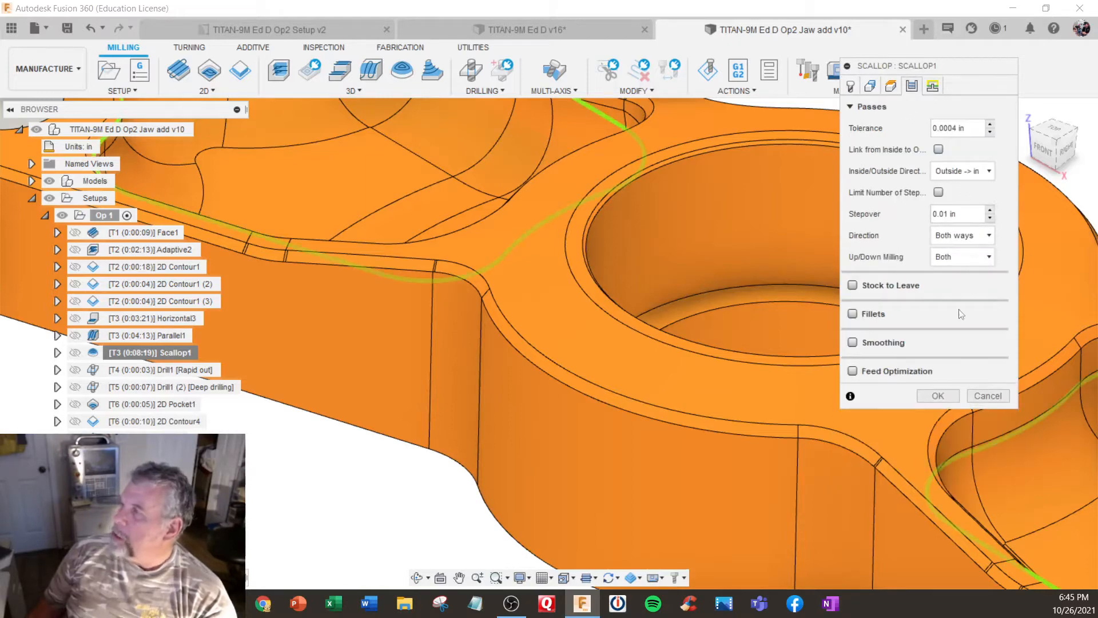
# Step: Accept the Scallop1 pass settings and view its toolpath across both pockets
pyautogui.click(938, 396)
pyautogui.scroll(-5, 681, 360)
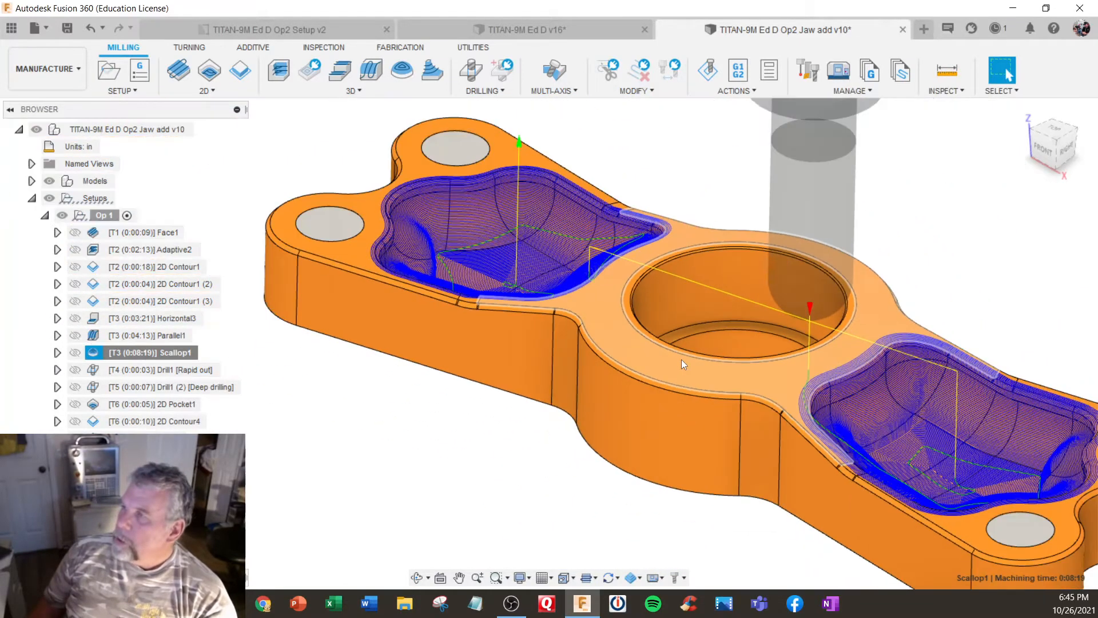
pyautogui.keyDown('shift'); pyautogui.moveTo(682, 361); pyautogui.dragTo(651, 372, button='middle'); pyautogui.keyUp('shift')
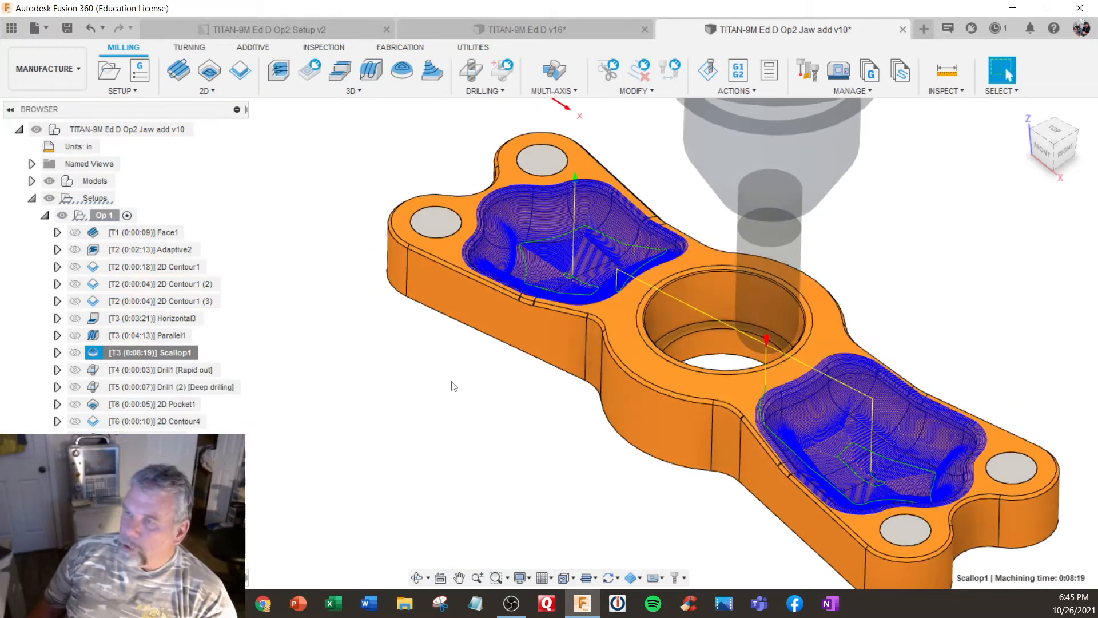
# Step: Check the machining time of the Op 1 setup
pyautogui.rightClick(113, 216)
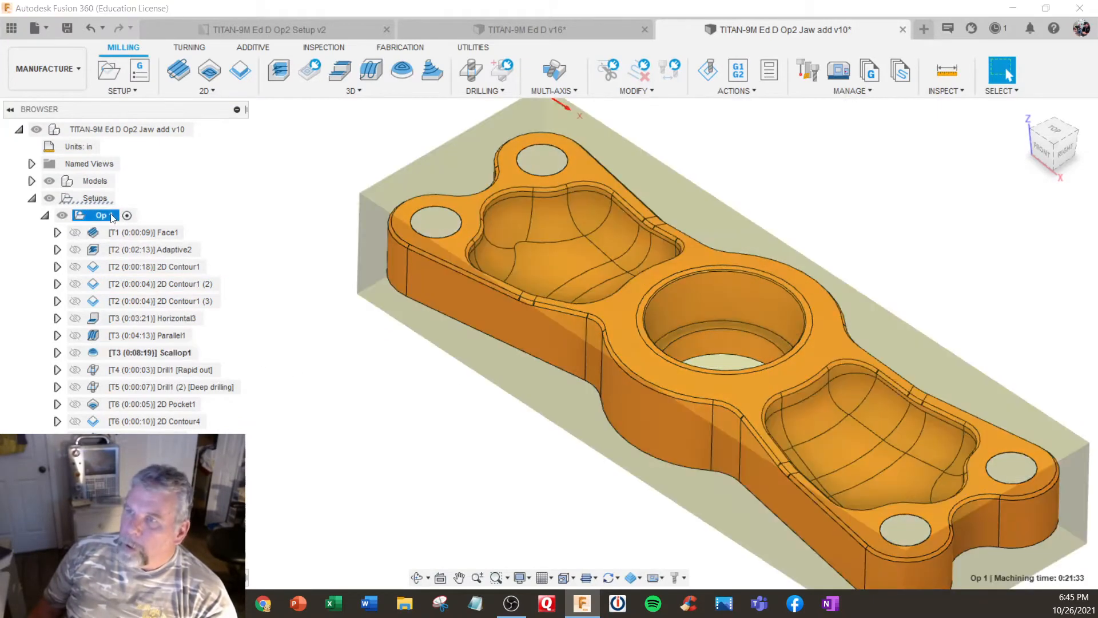
pyautogui.click(161, 230)
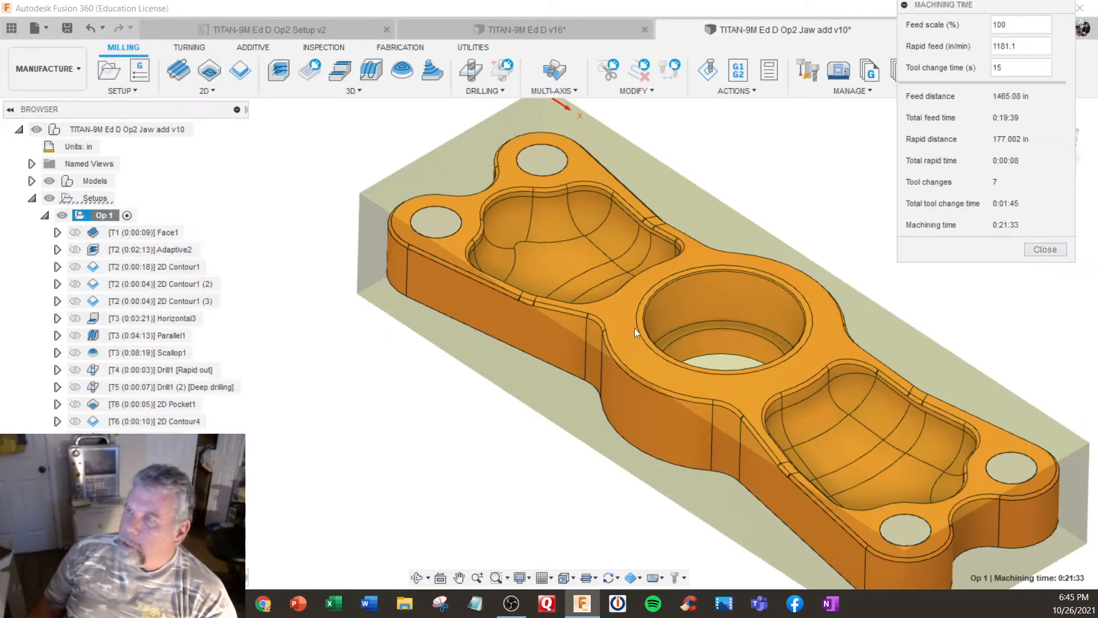
pyautogui.click(1044, 250)
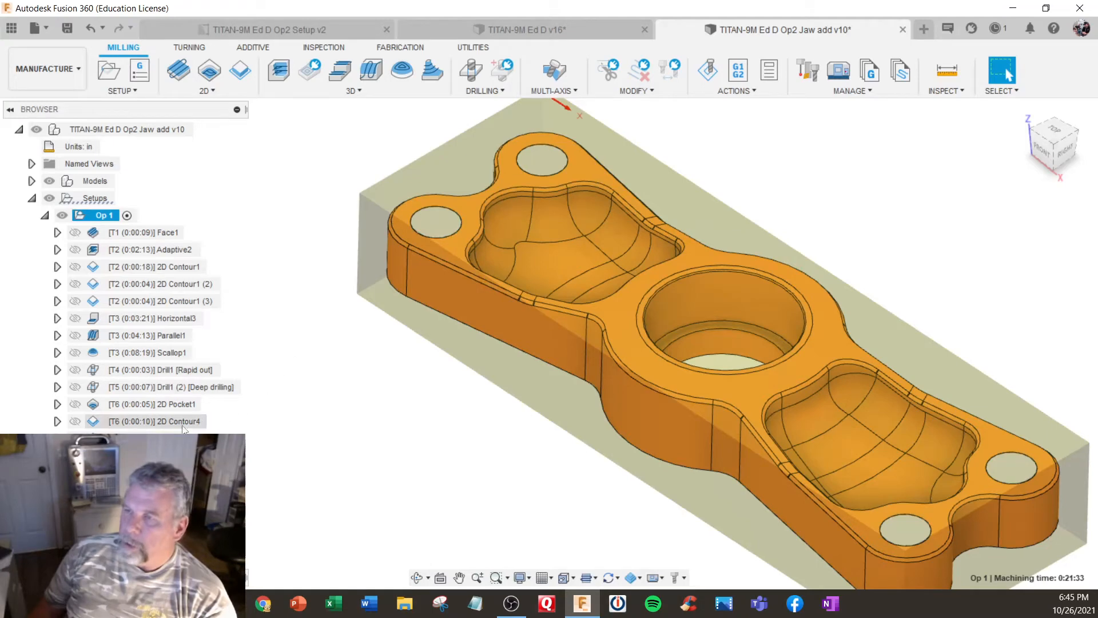
# Step: Inspect the Trace1 toolpath along the part's edges and review its tool and chamfer pass settings without changing them
pyautogui.click(163, 438)
pyautogui.keyDown('shift'); pyautogui.moveTo(398, 354); pyautogui.dragTo(419, 311, button='middle'); pyautogui.keyUp('shift')
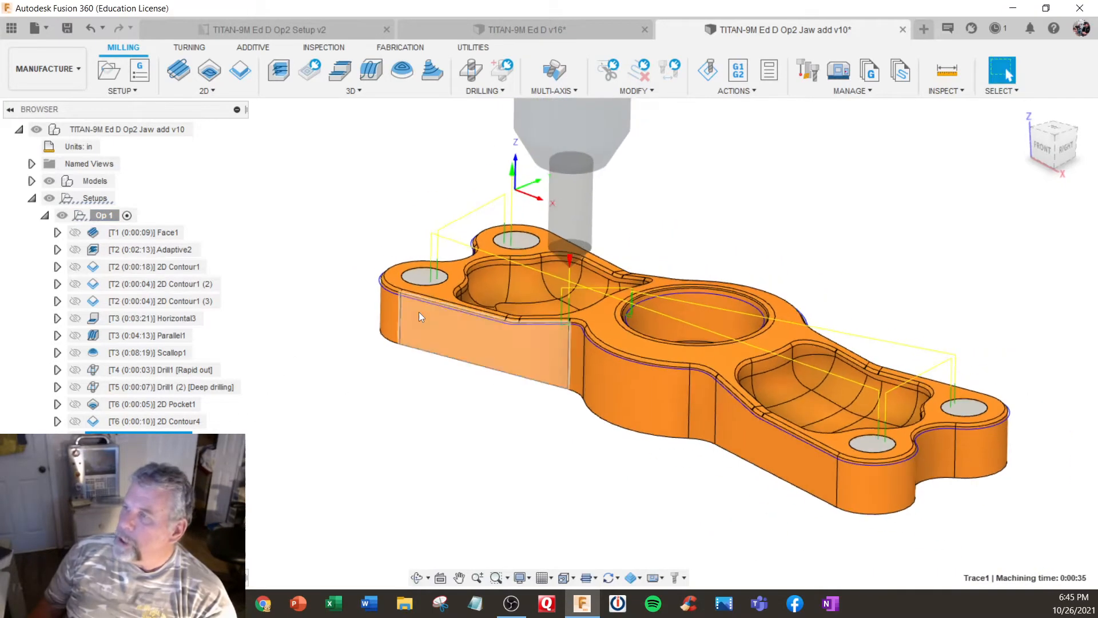
pyautogui.scroll(8, 441, 294)
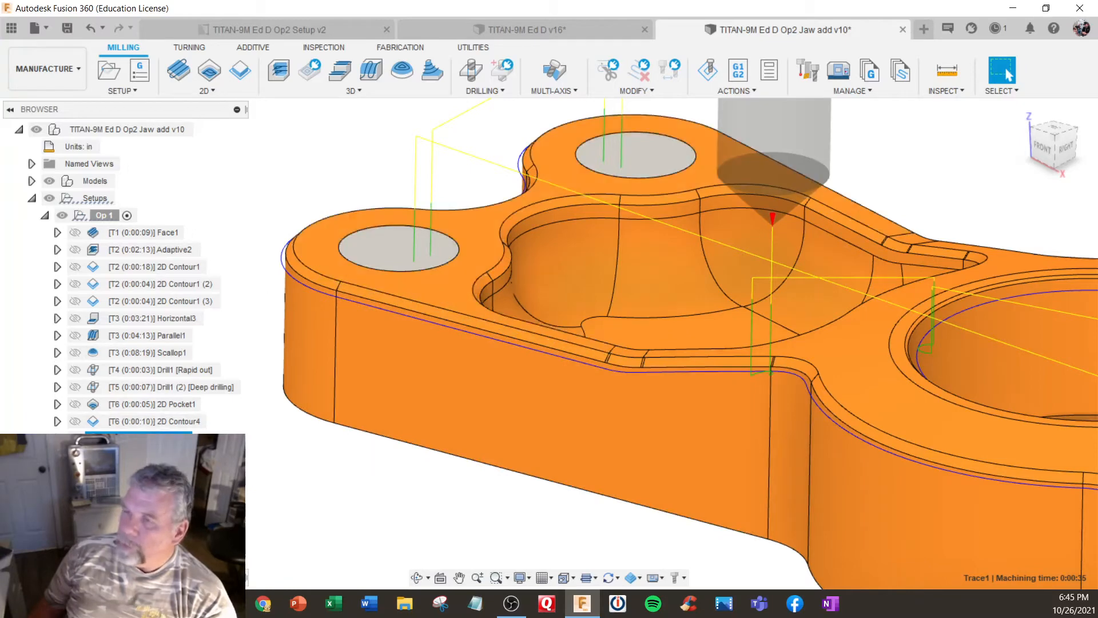
pyautogui.rightClick(163, 437)
pyautogui.click(184, 19)
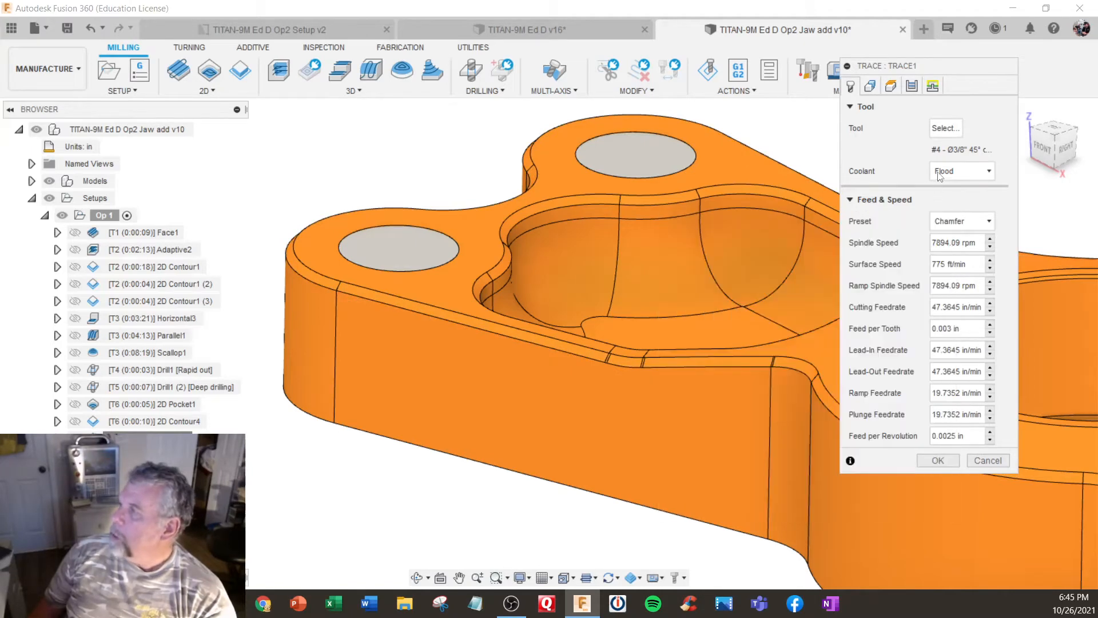
pyautogui.click(916, 87)
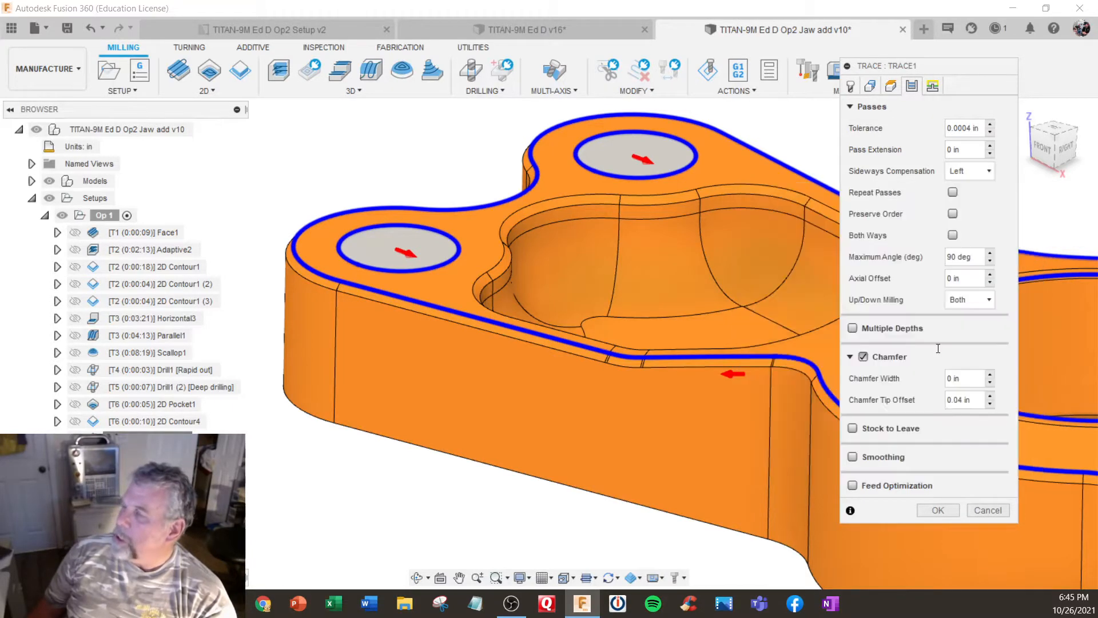
pyautogui.click(984, 511)
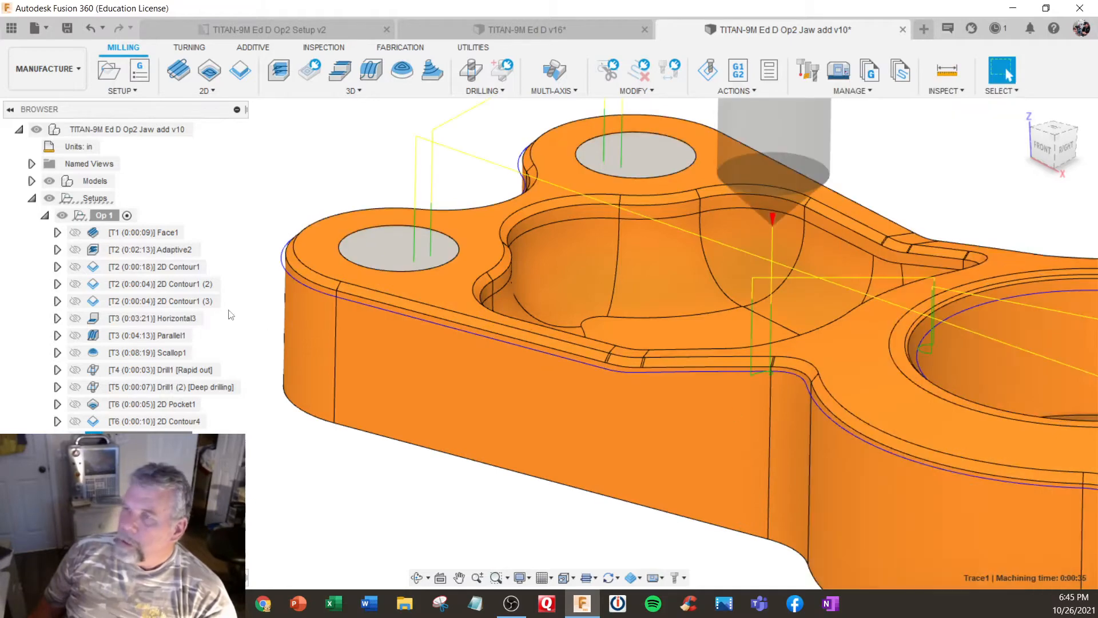
# Step: Review the Op2 setup's stock settings and accept them, ignoring the rest-machining warning
pyautogui.click(135, 216)
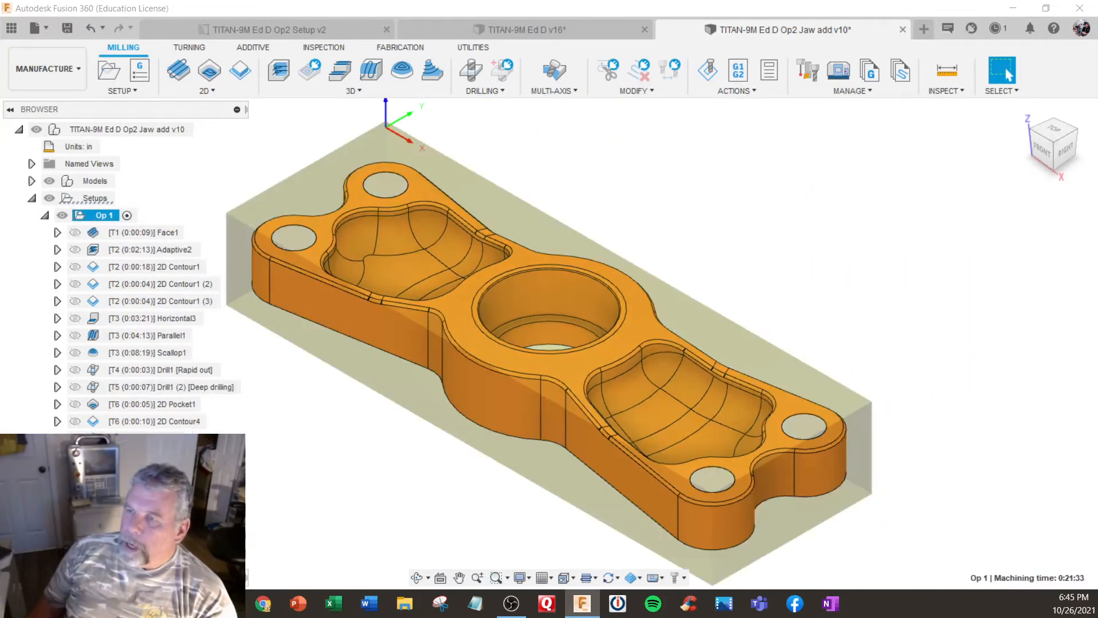
pyautogui.click(104, 489)
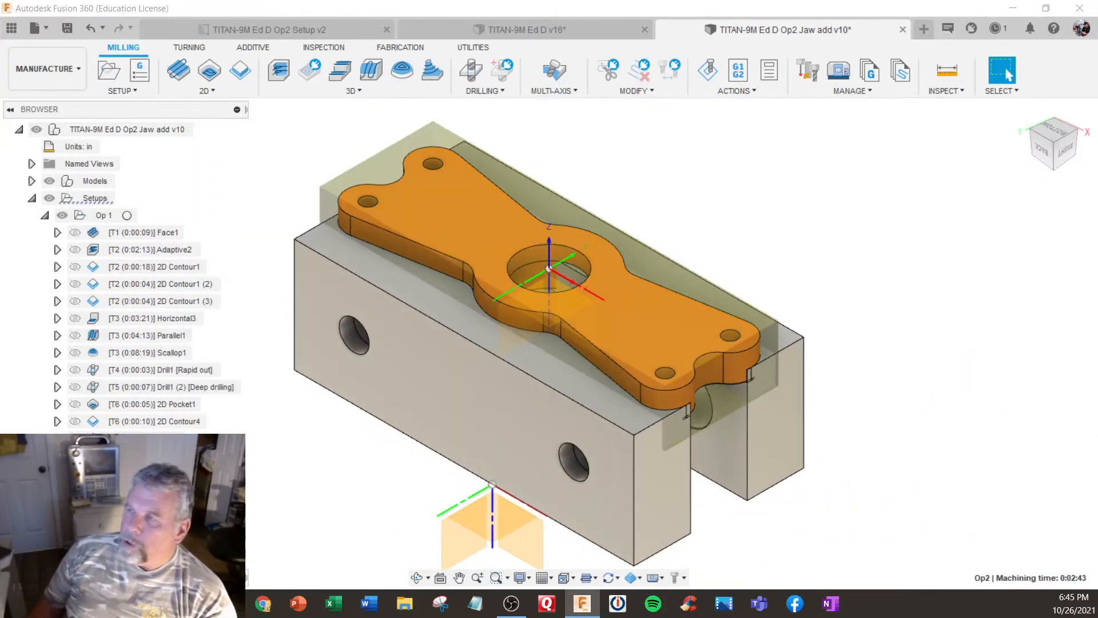
pyautogui.rightClick(131, 481)
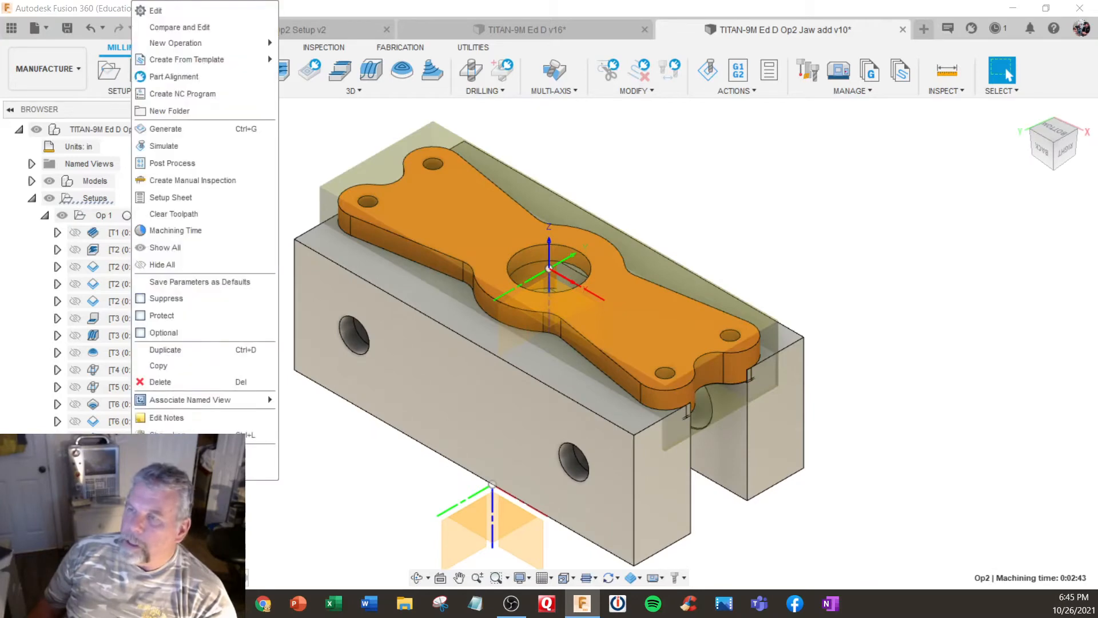
pyautogui.click(156, 13)
pyautogui.click(872, 87)
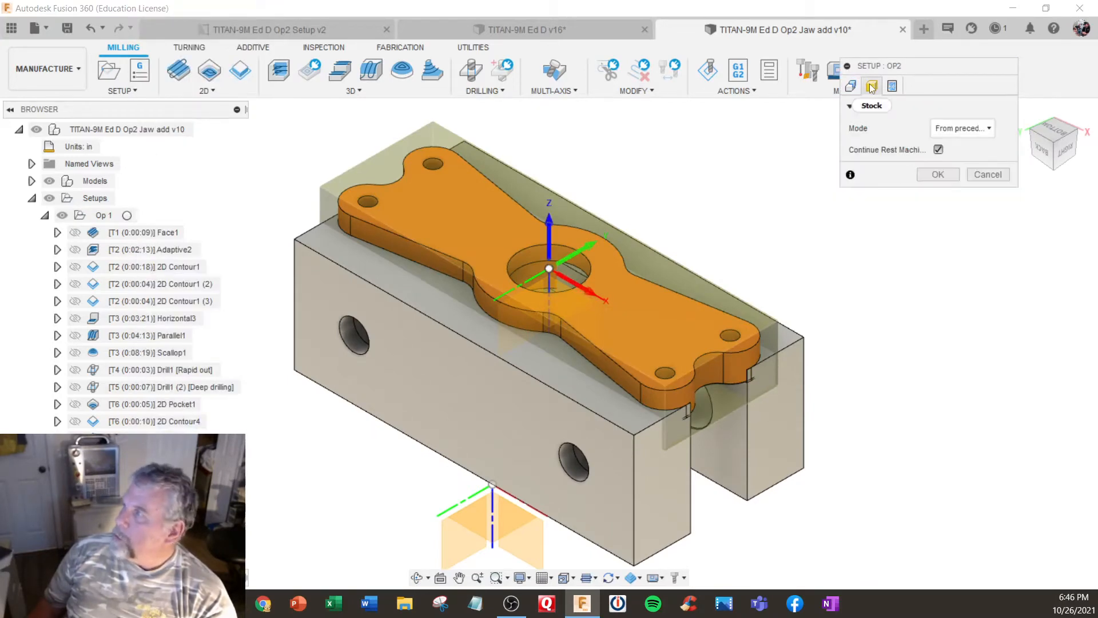
pyautogui.click(938, 175)
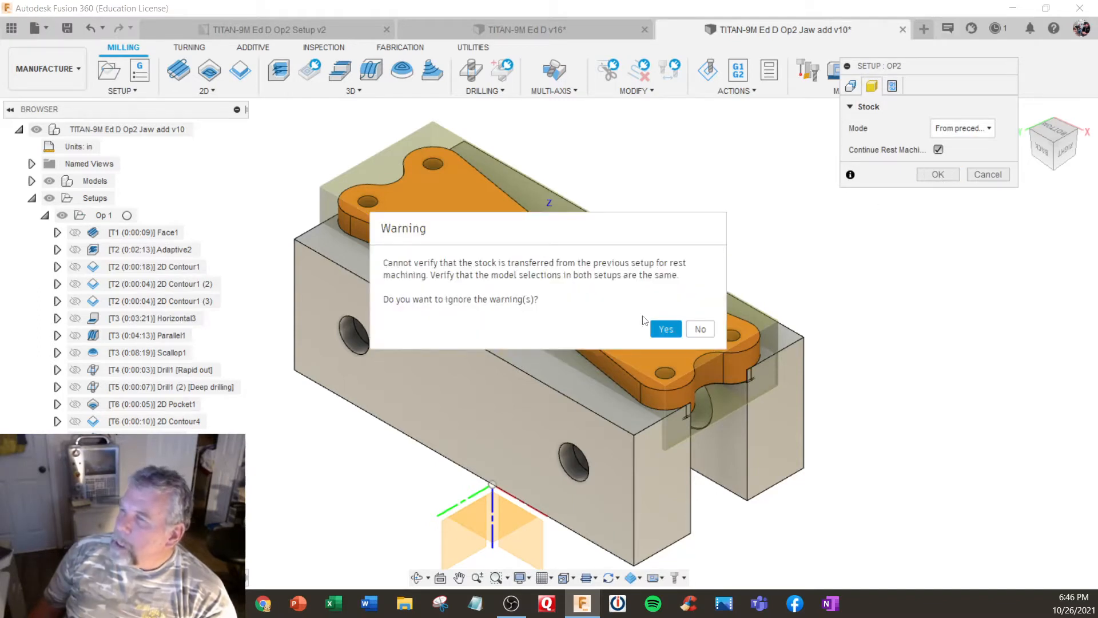
pyautogui.click(665, 328)
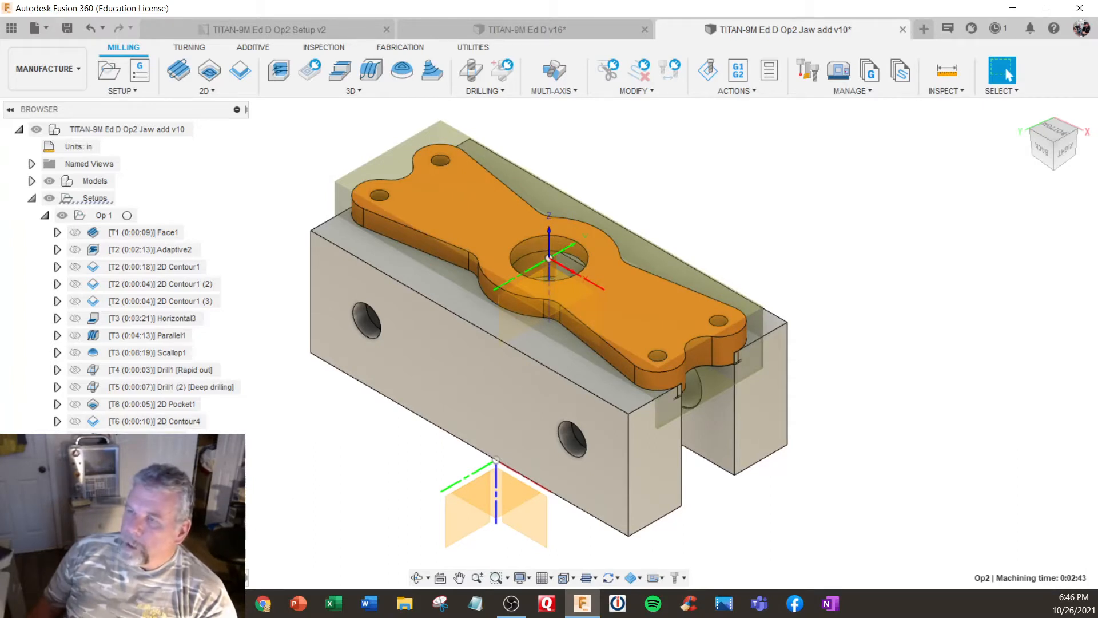
# Step: Activate the Op 1 setup and simulate all its operations through to the end of the toolpath
pyautogui.click(138, 216)
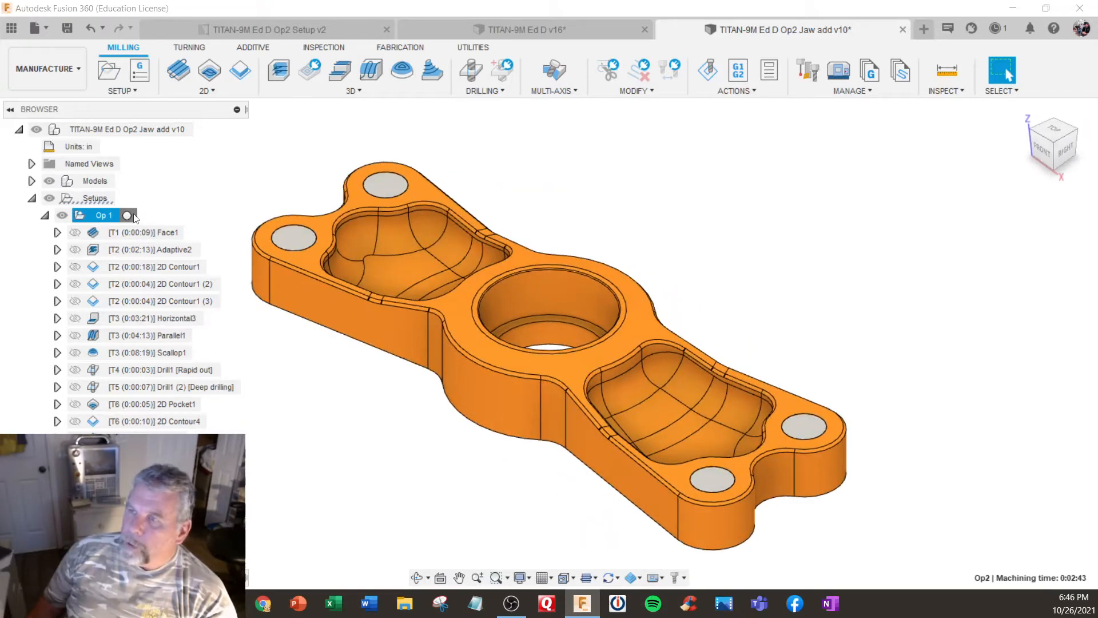
pyautogui.rightClick(135, 217)
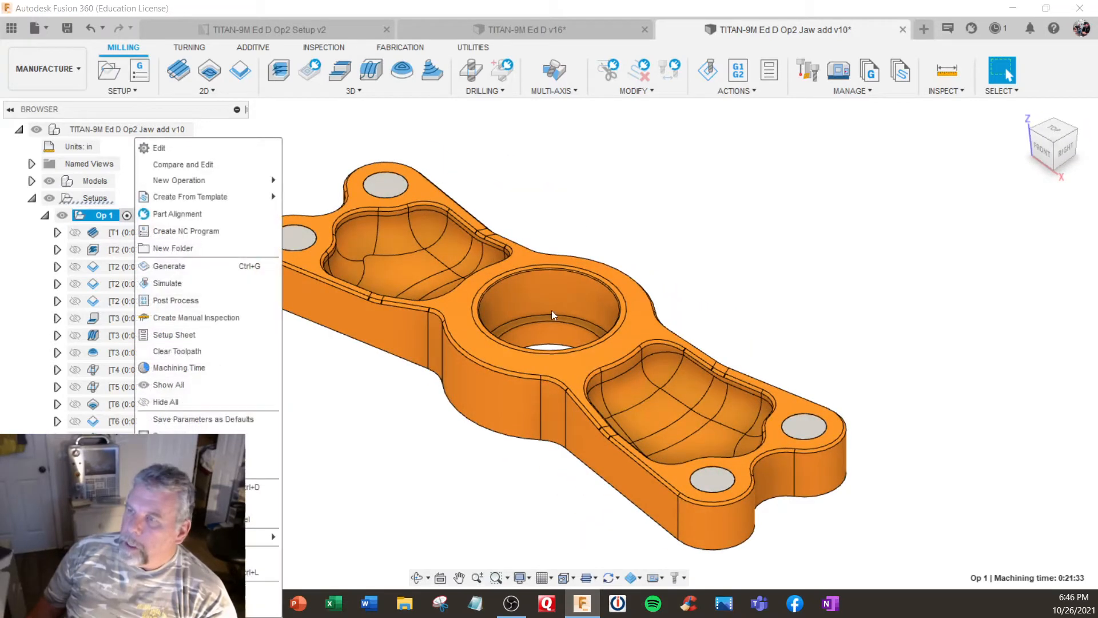
pyautogui.click(194, 286)
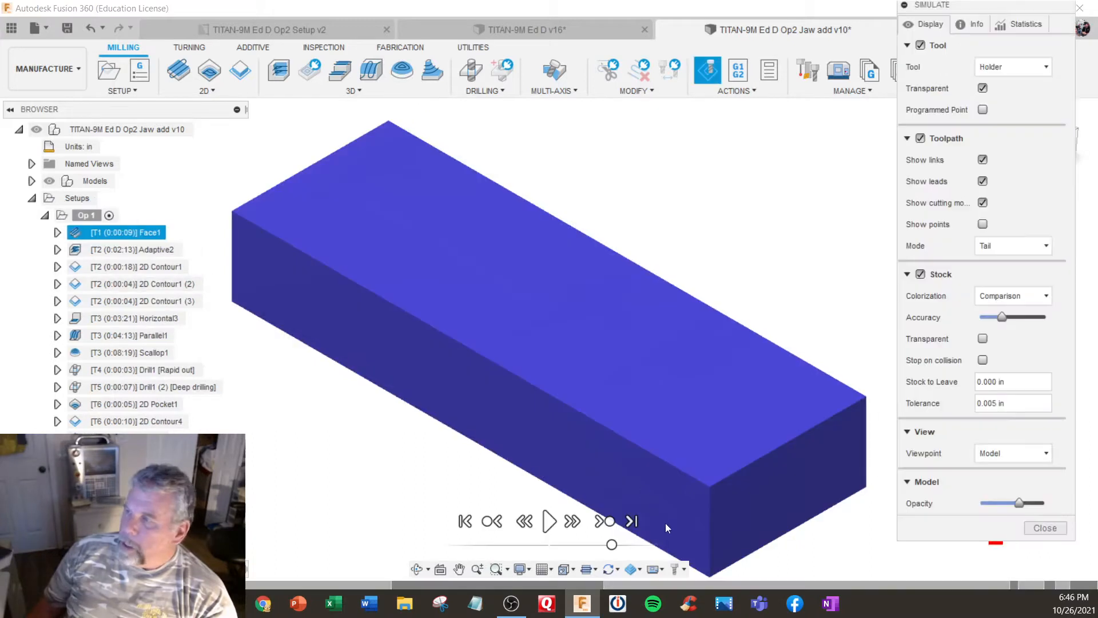
pyautogui.click(633, 521)
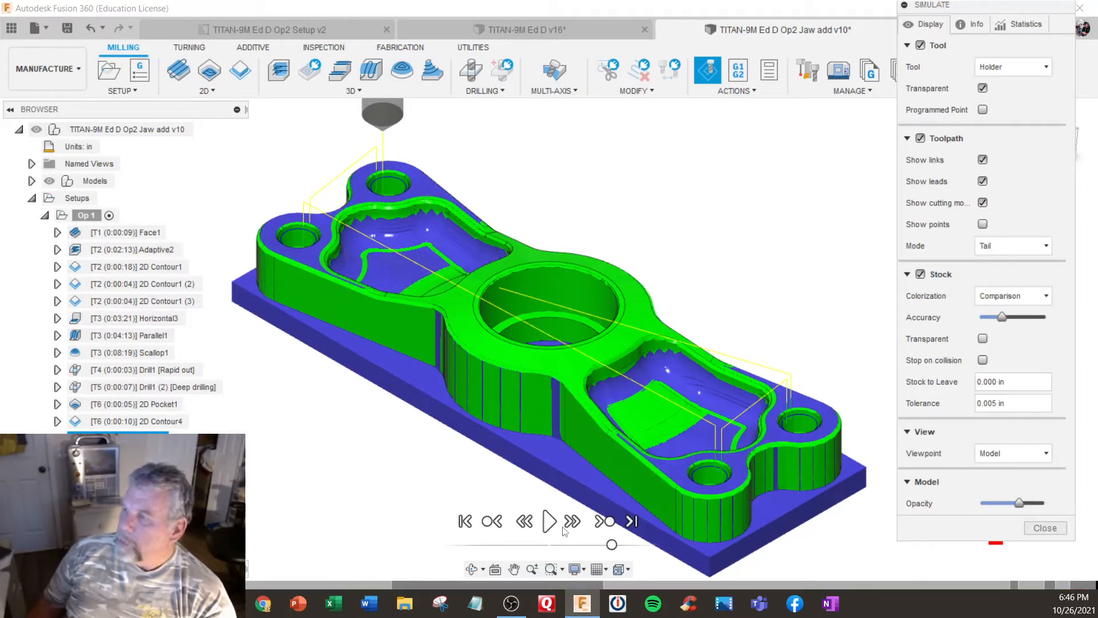
# Step: Save the simulated stock to the Desktop under the file name stock and end the simulation
pyautogui.rightClick(472, 456)
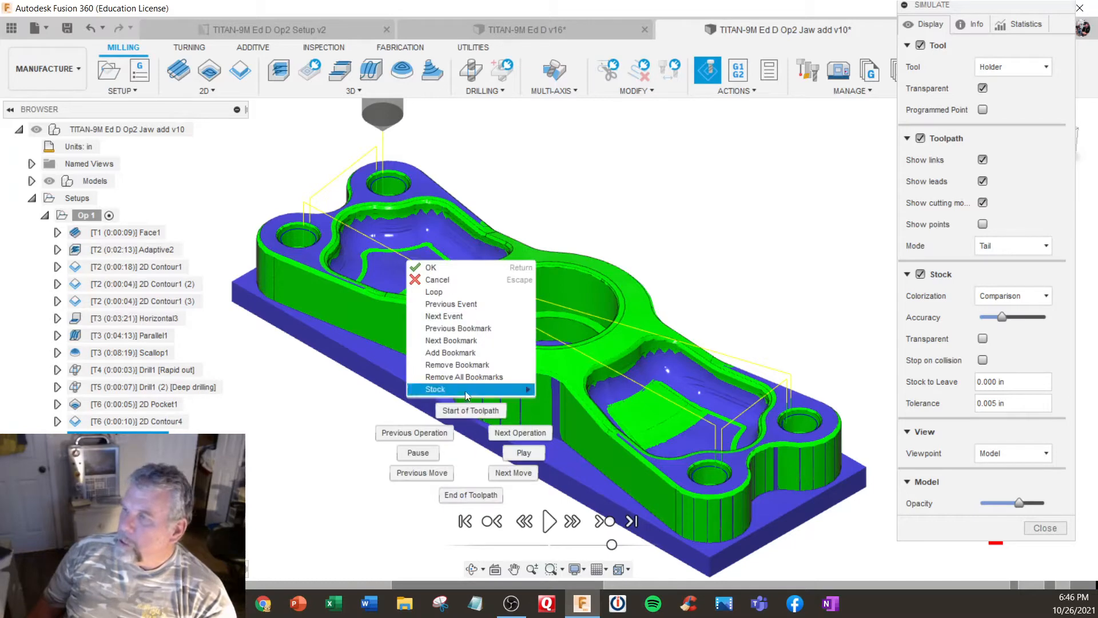
pyautogui.moveTo(466, 394)
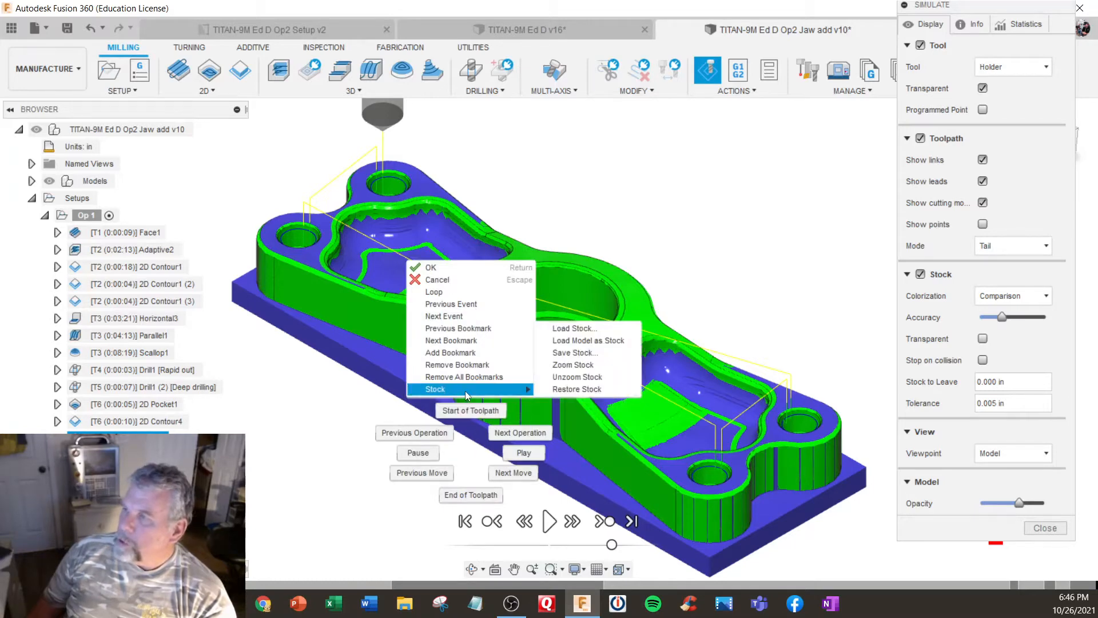
pyautogui.click(573, 353)
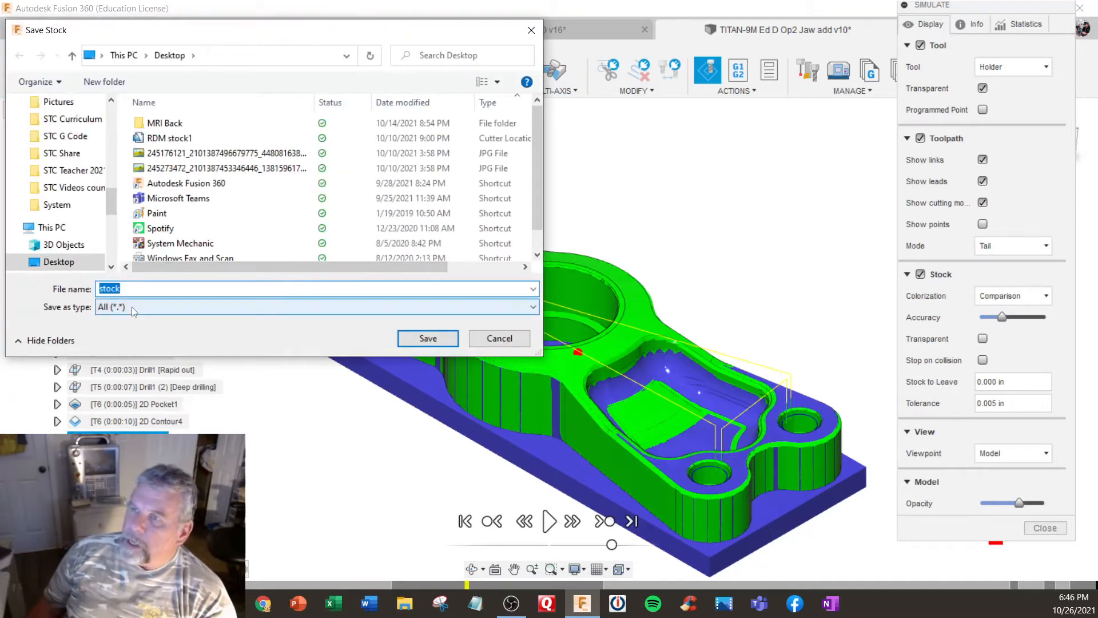
pyautogui.moveTo(111, 201); pyautogui.dragTo(109, 86)
pyautogui.click(60, 135)
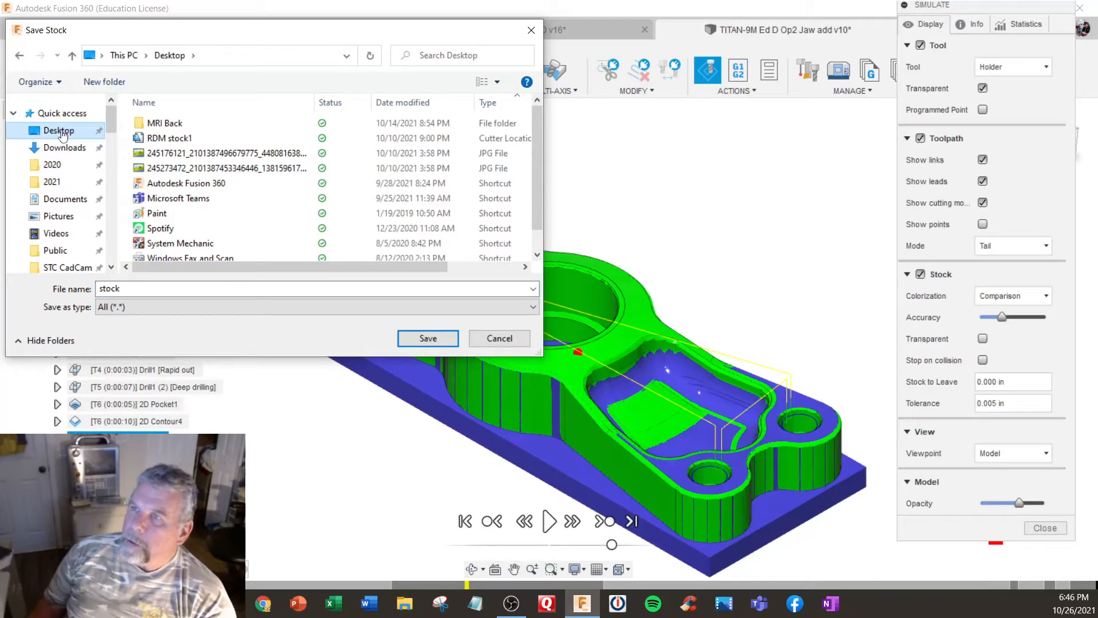
pyautogui.click(428, 338)
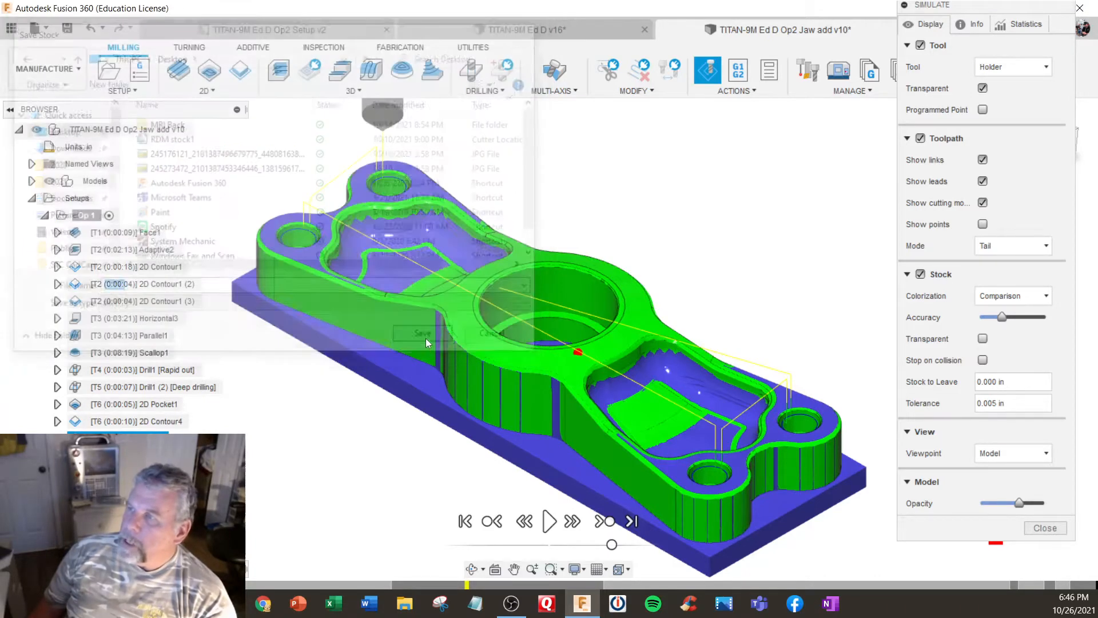
pyautogui.click(1045, 528)
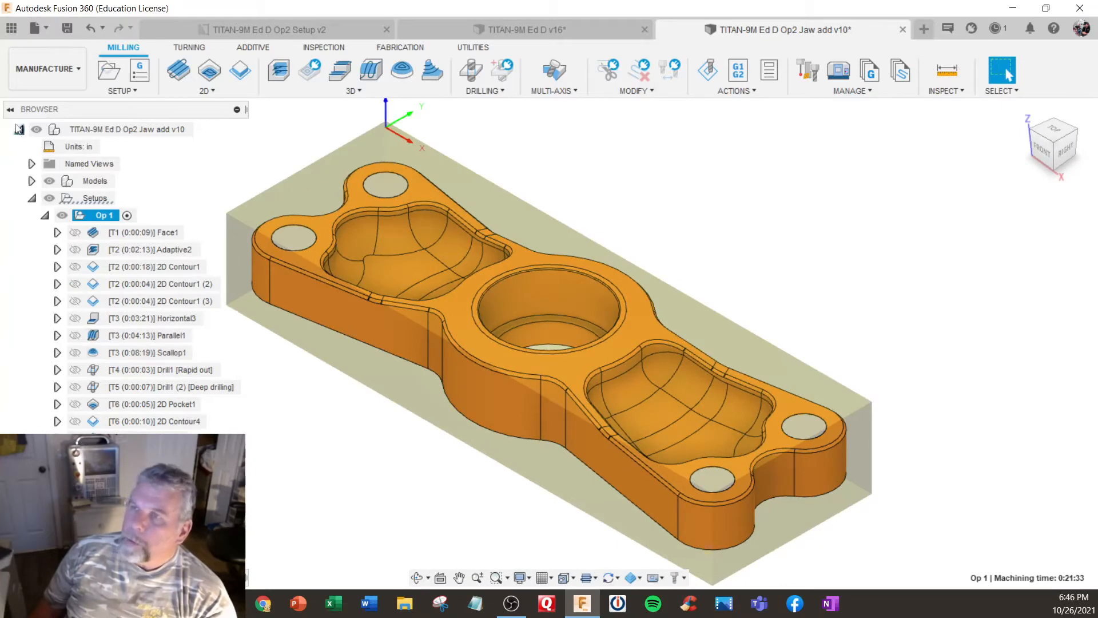
# Step: Switch to the Design workspace and hide the STC Kurt Soft Jaw Pair v2 (1):1 component
pyautogui.click(53, 68)
pyautogui.click(57, 106)
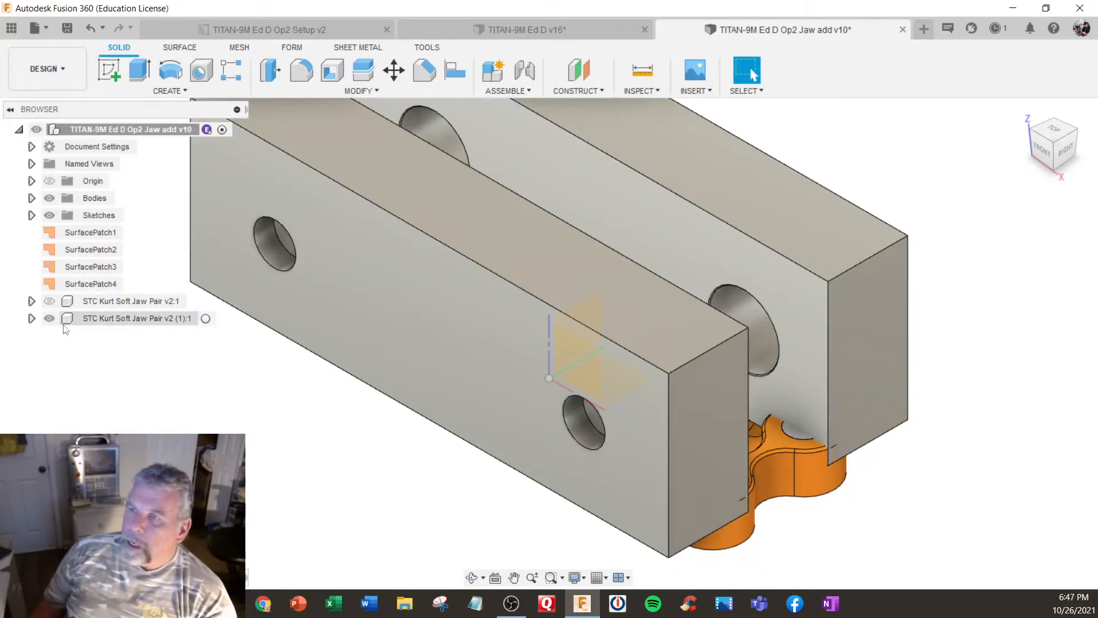
pyautogui.click(137, 318)
pyautogui.press('v')
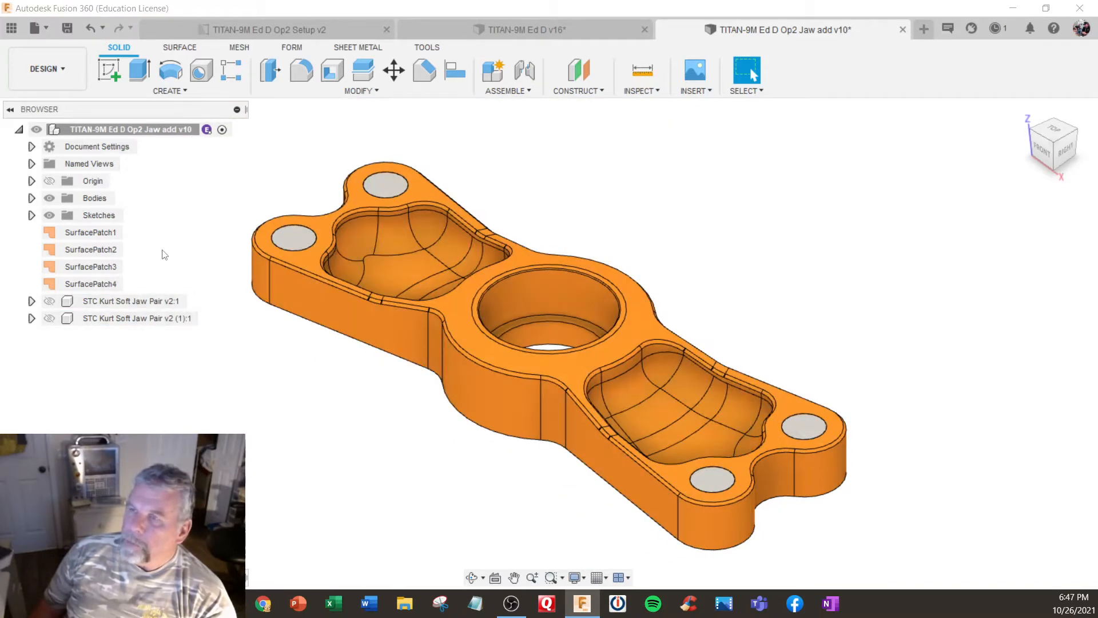
pyautogui.click(712, 90)
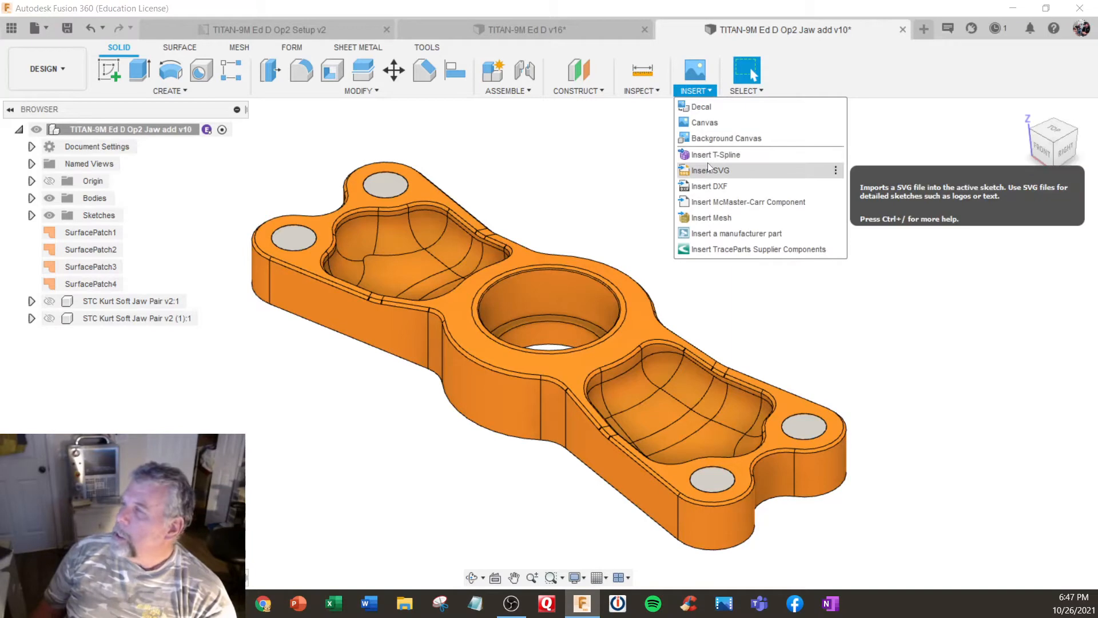
pyautogui.click(709, 218)
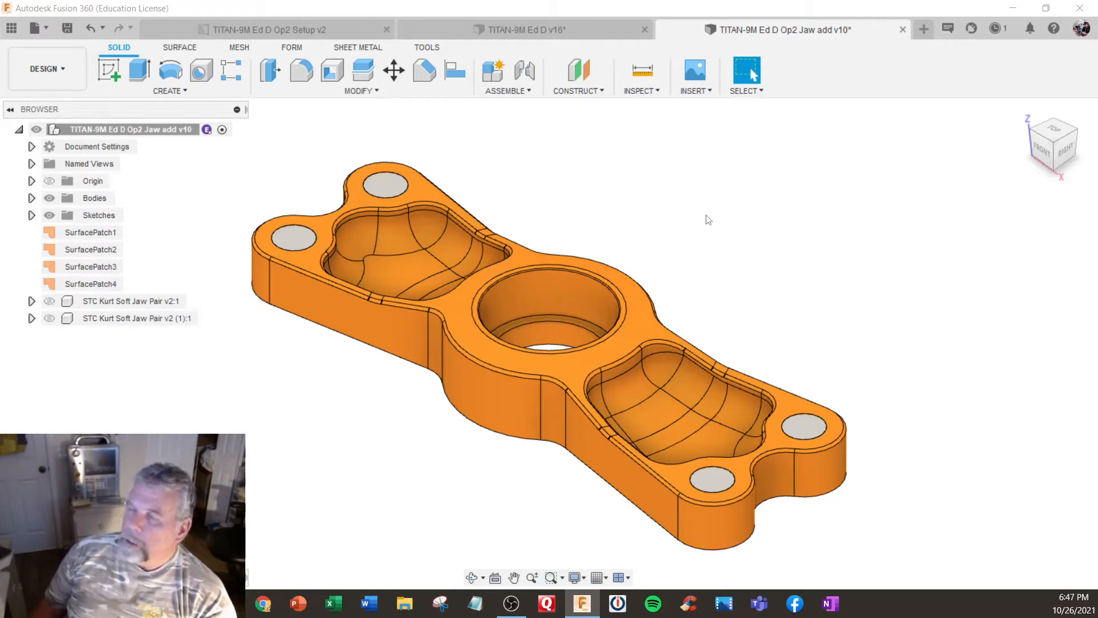
pyautogui.scroll(6, 68, 172)
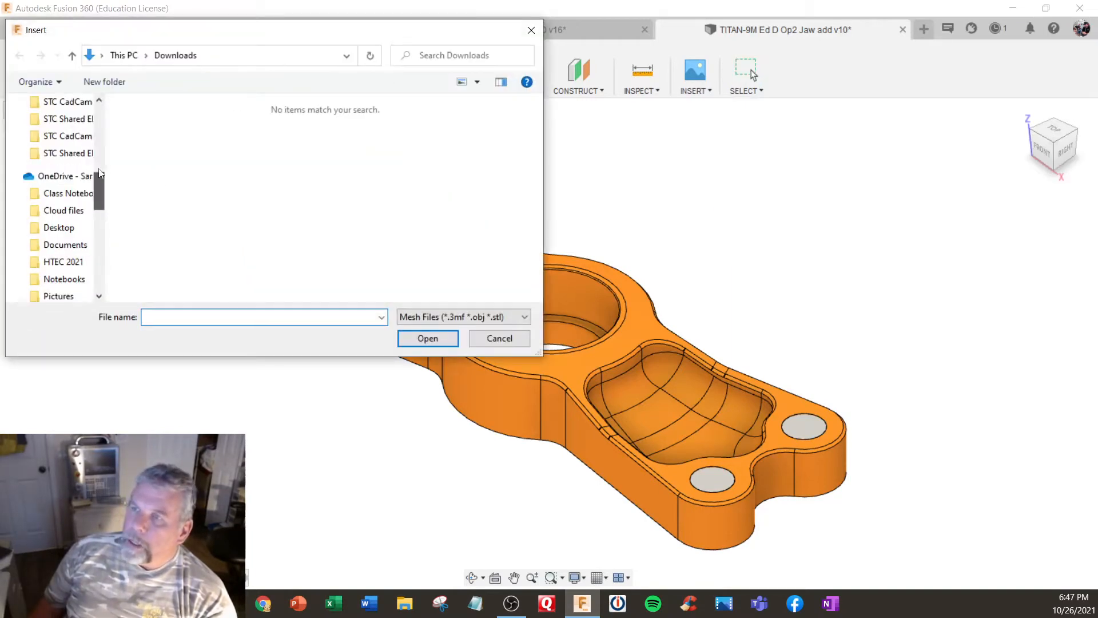
pyautogui.click(73, 132)
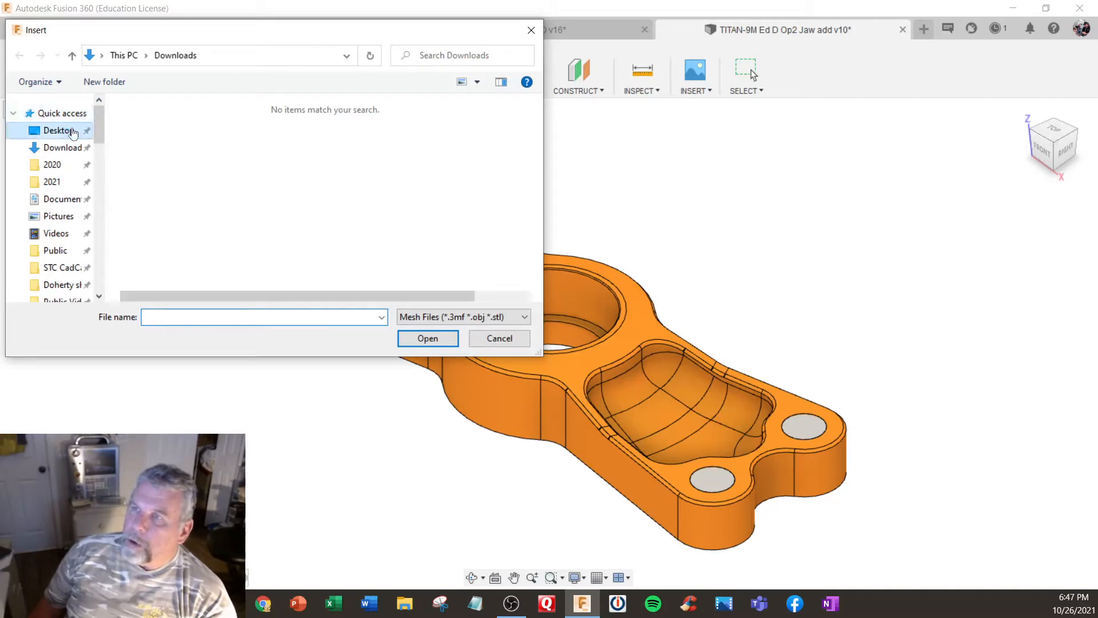
pyautogui.click(147, 155)
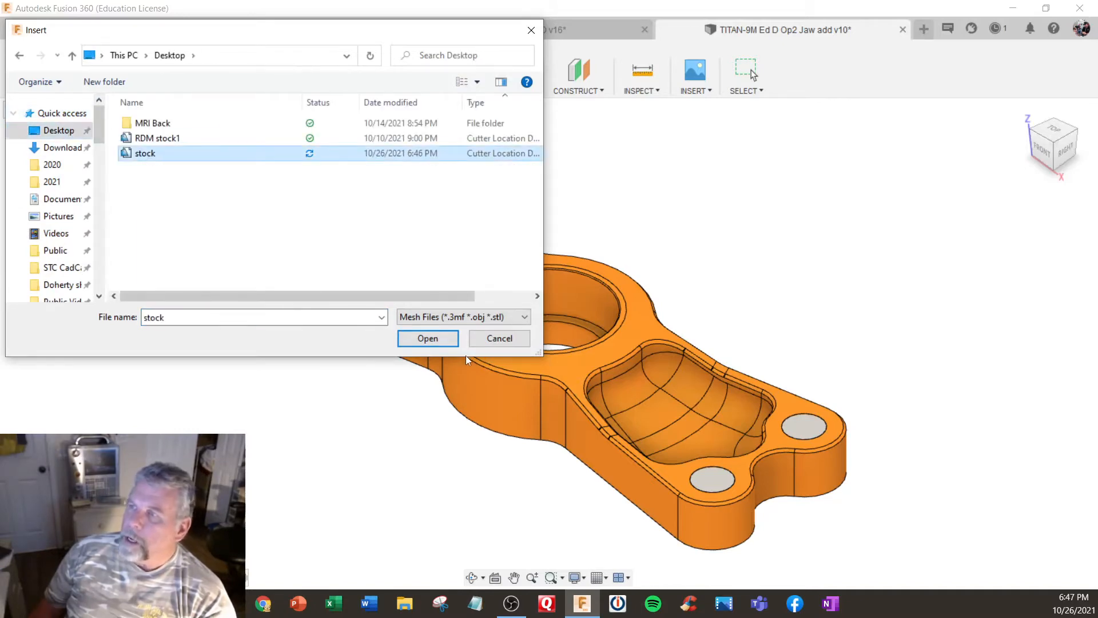
pyautogui.click(445, 341)
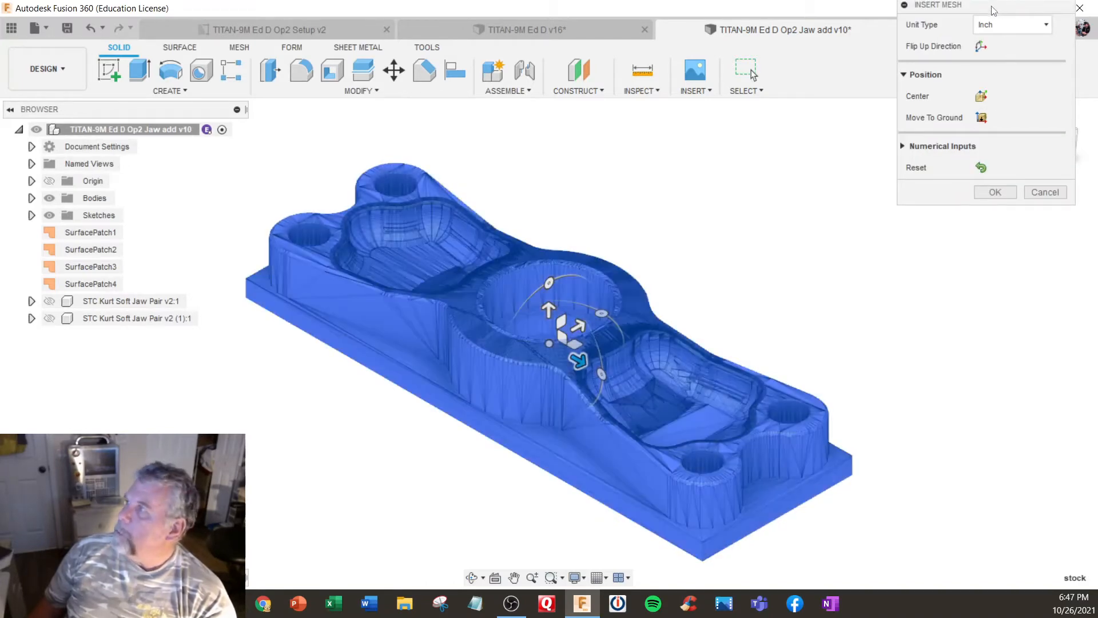
pyautogui.moveTo(994, 11); pyautogui.dragTo(984, 61)
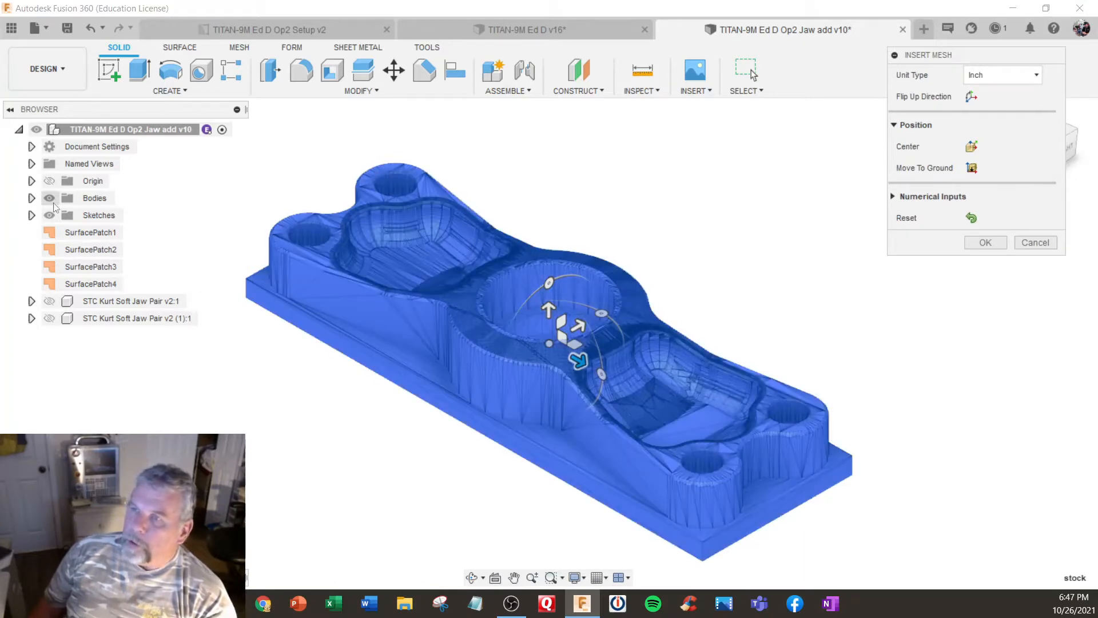
pyautogui.click(50, 197)
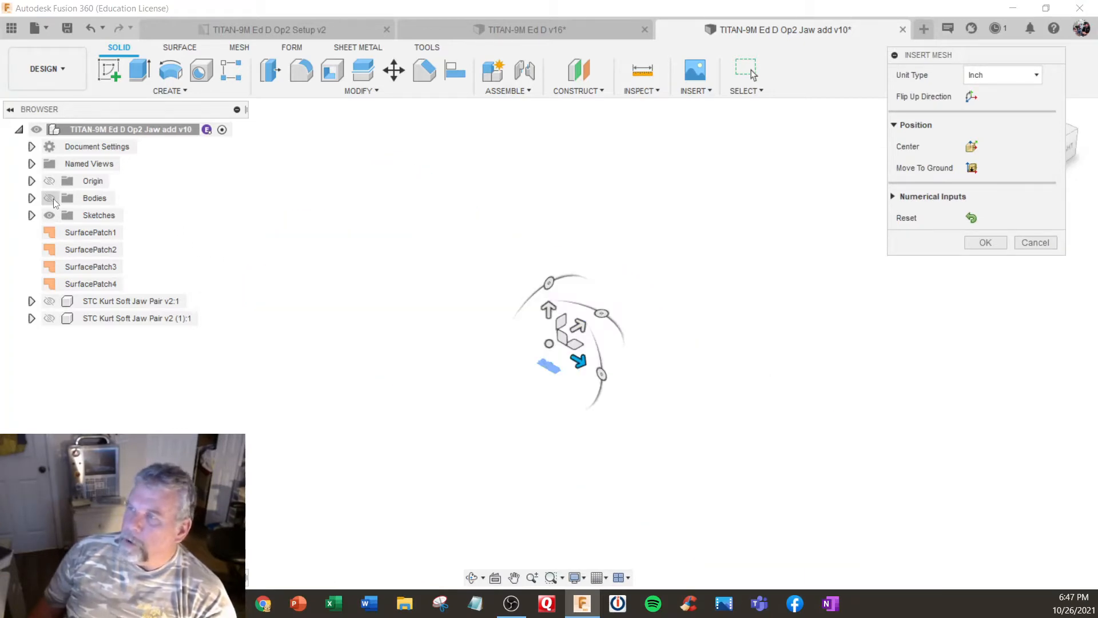
pyautogui.click(54, 200)
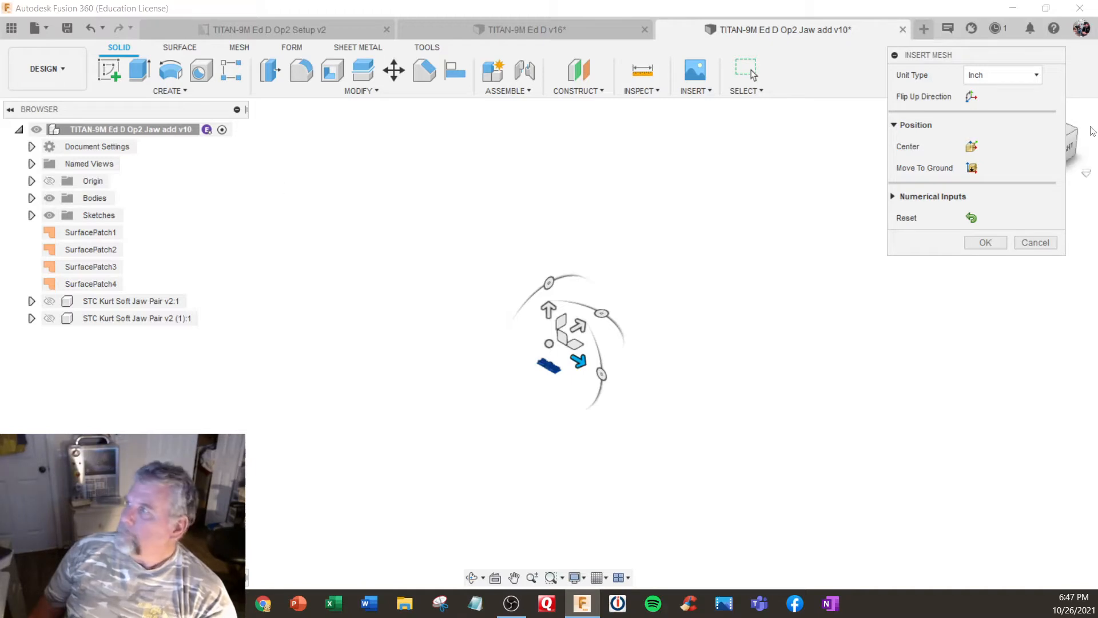
pyautogui.click(1035, 77)
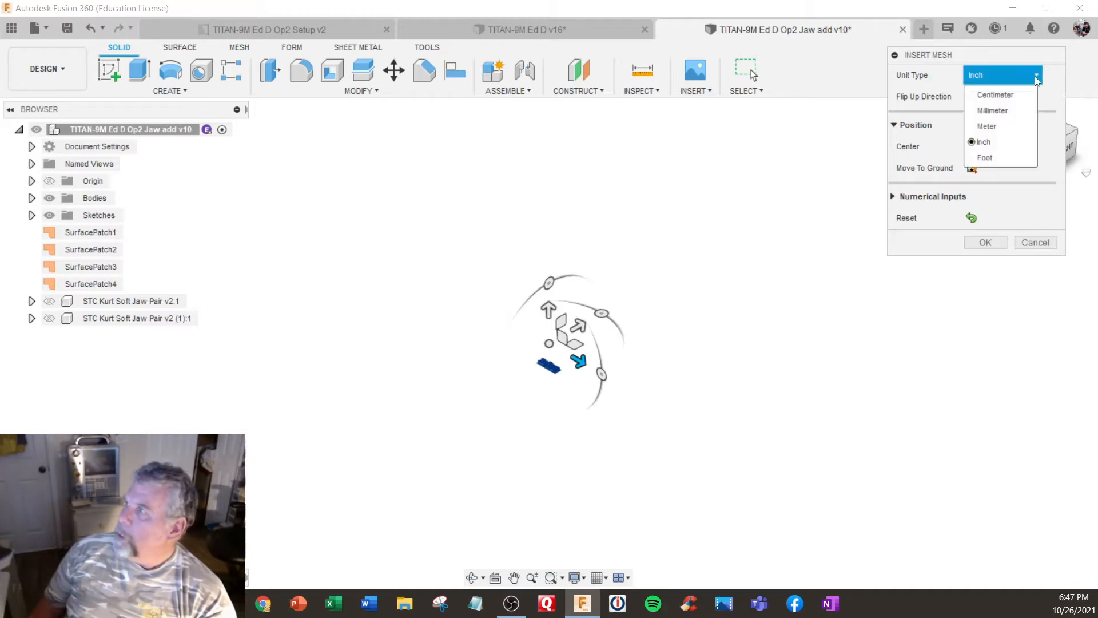
pyautogui.click(1009, 110)
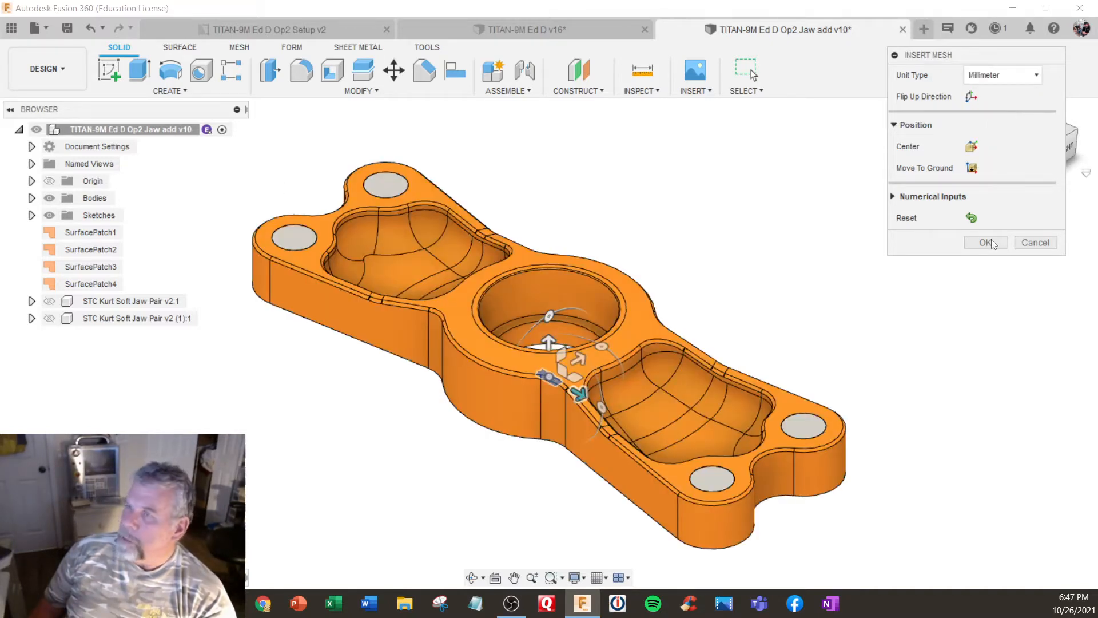
pyautogui.click(1033, 243)
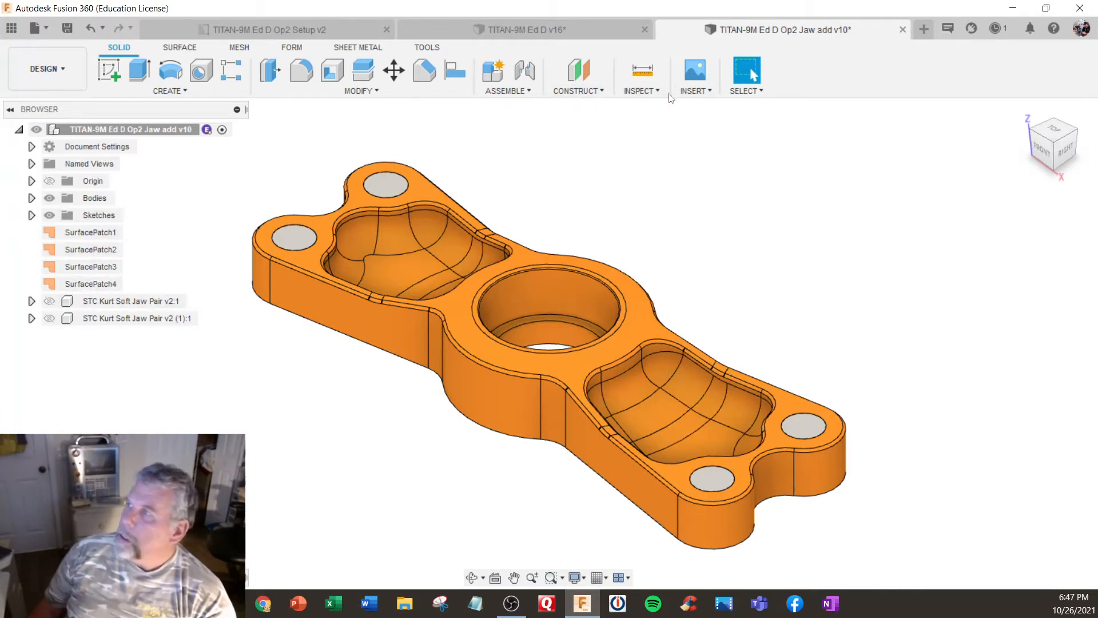
# Step: Insert the stock mesh file from the Desktop into the design with the unit type left at Inch
pyautogui.click(695, 92)
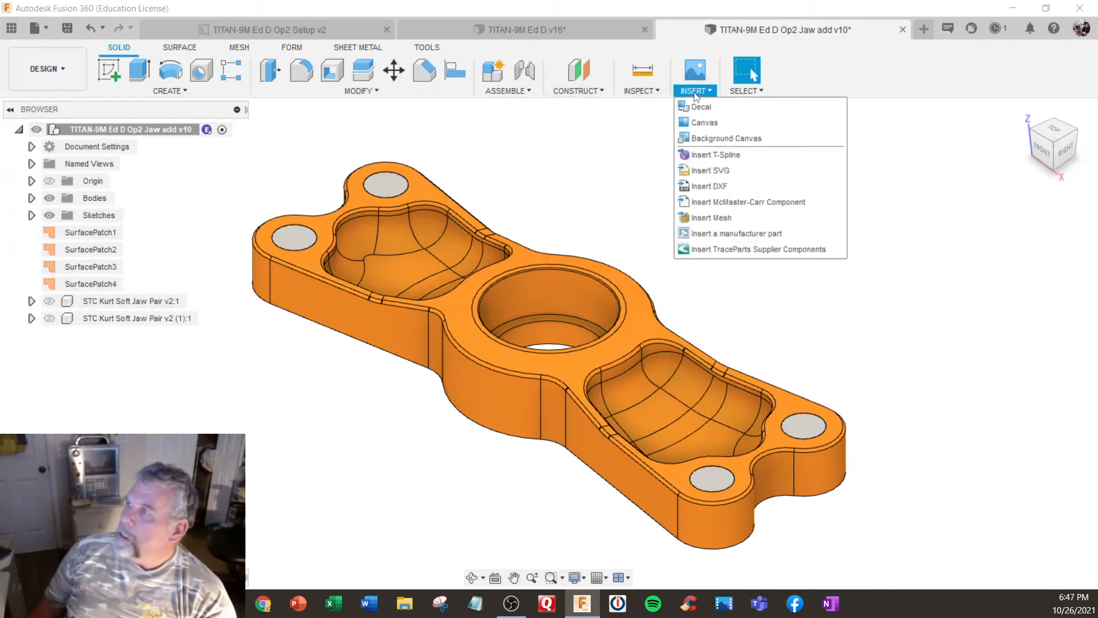
pyautogui.click(697, 219)
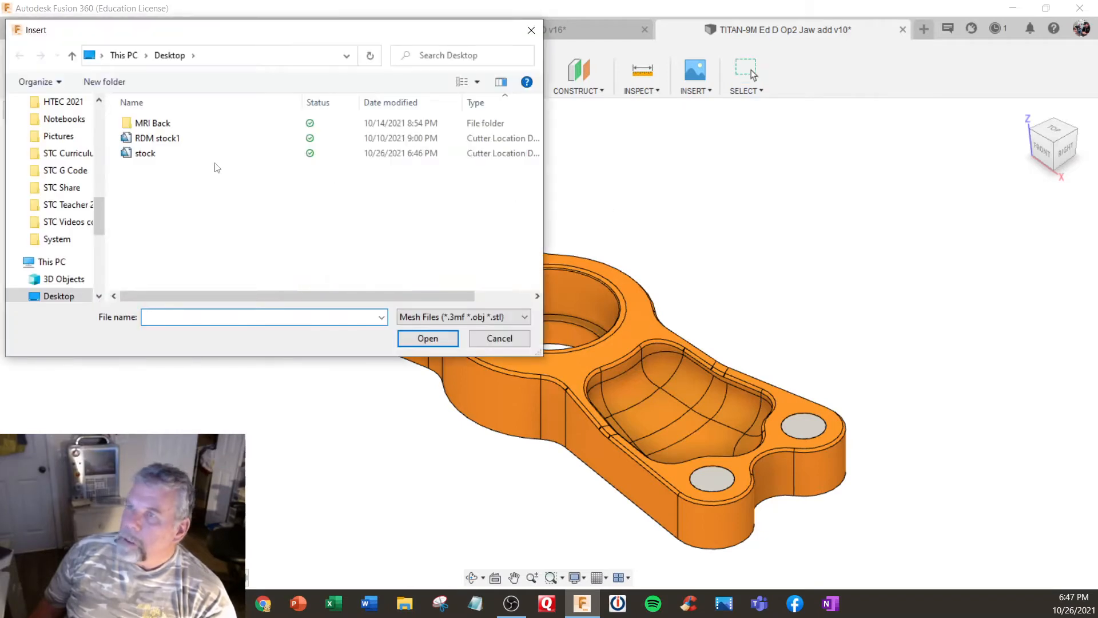
pyautogui.click(146, 153)
pyautogui.click(427, 337)
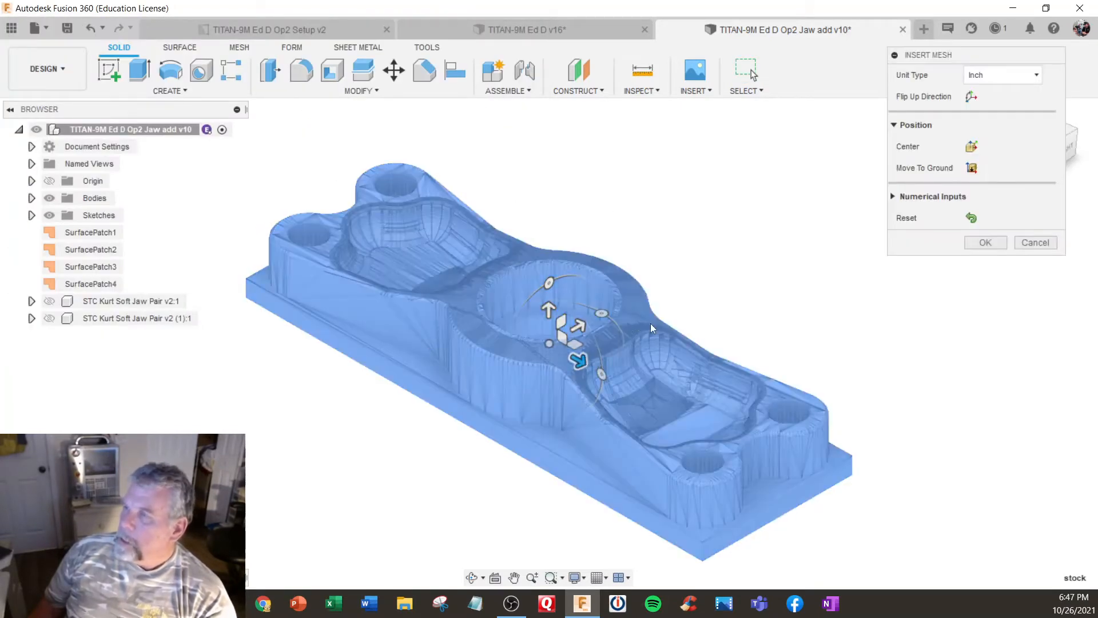
pyautogui.click(990, 244)
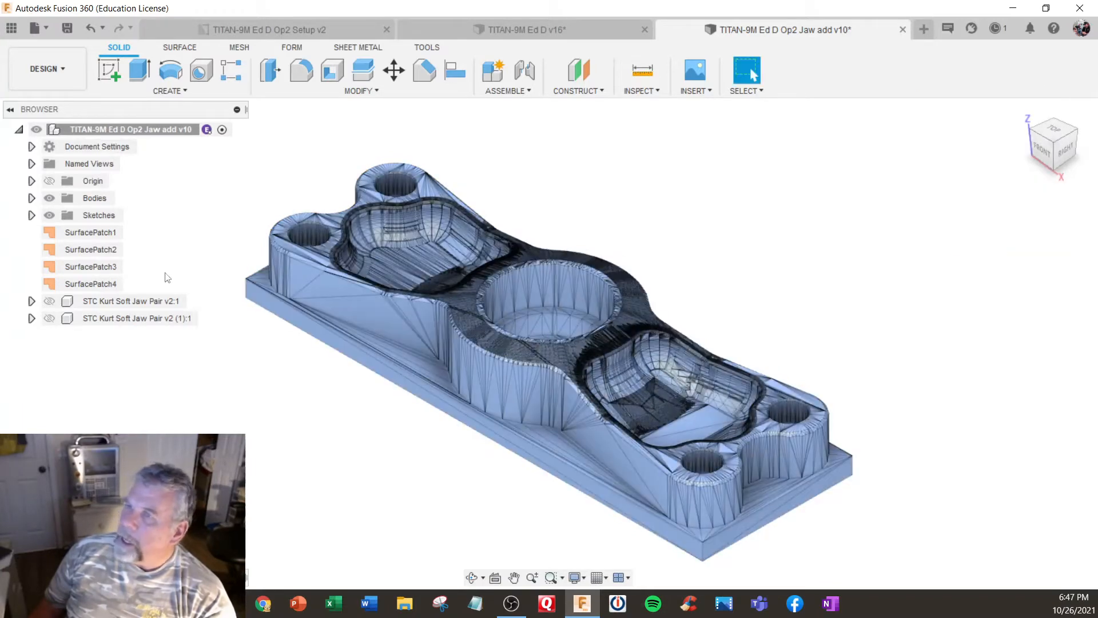
# Step: Compare the inserted stock mesh's size with the part by toggling the visibility of the bodies and the mesh
pyautogui.click(50, 198)
pyautogui.click(50, 198)
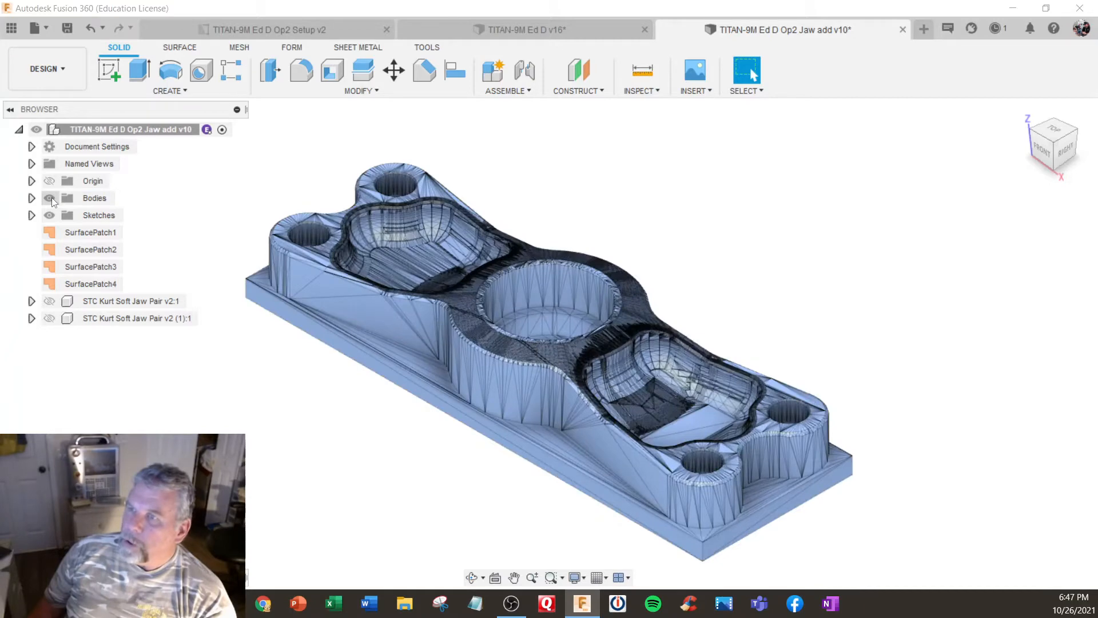
pyautogui.click(51, 198)
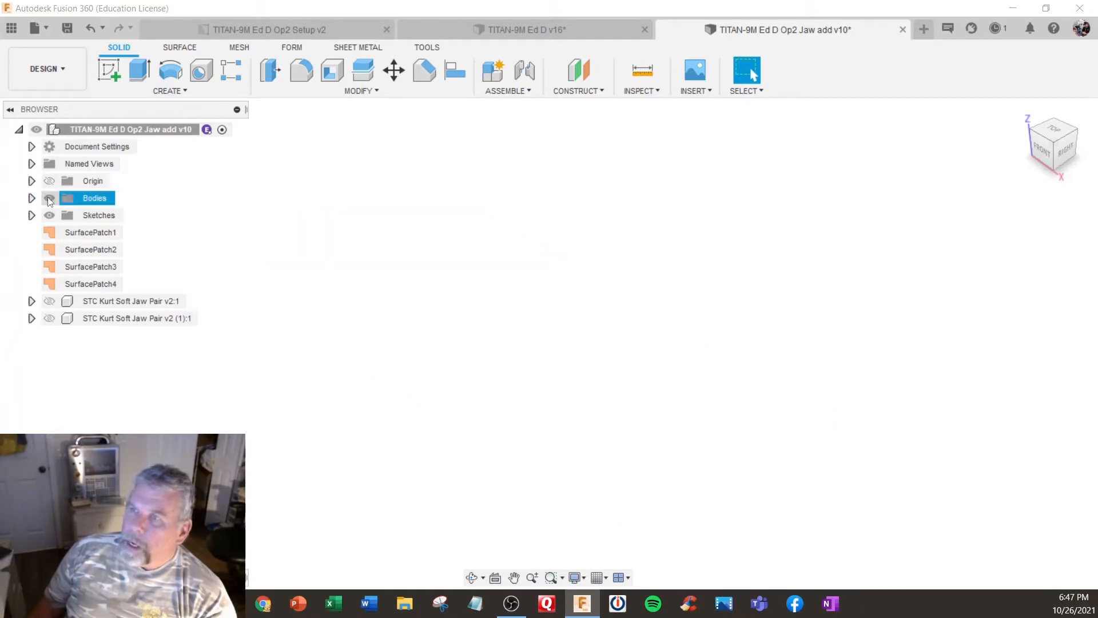
pyautogui.click(50, 197)
pyautogui.click(31, 198)
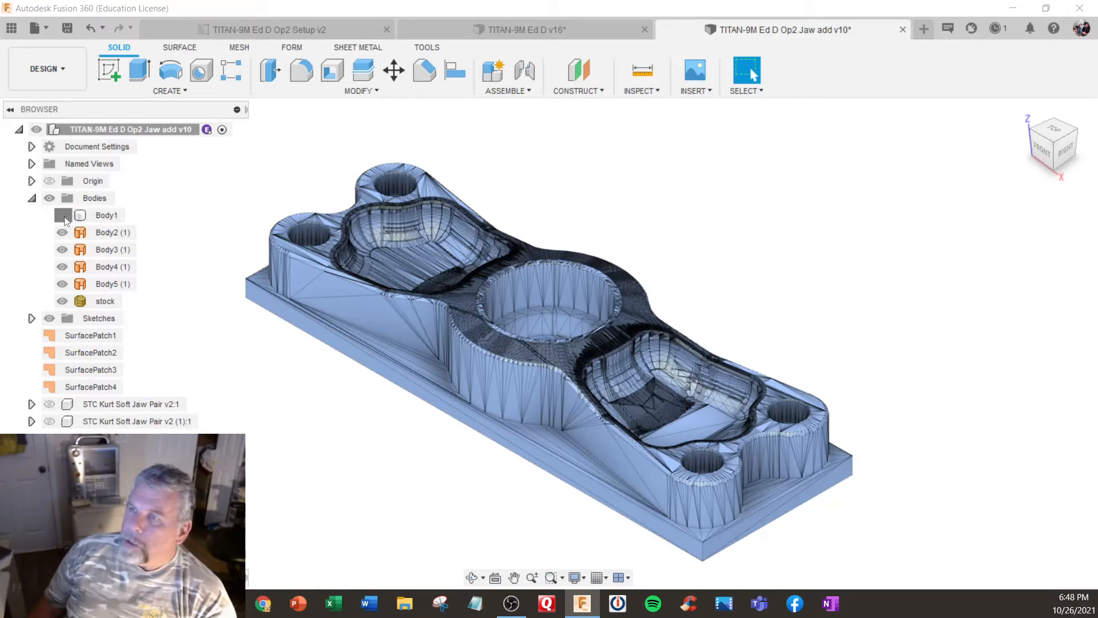
pyautogui.click(62, 301)
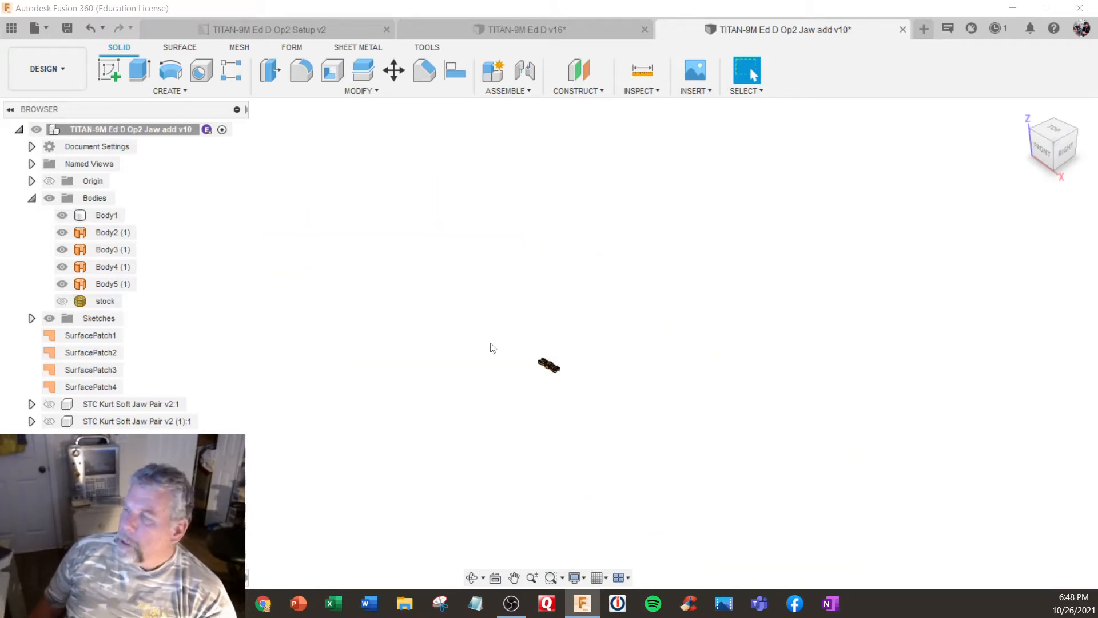
pyautogui.scroll(5, 564, 375)
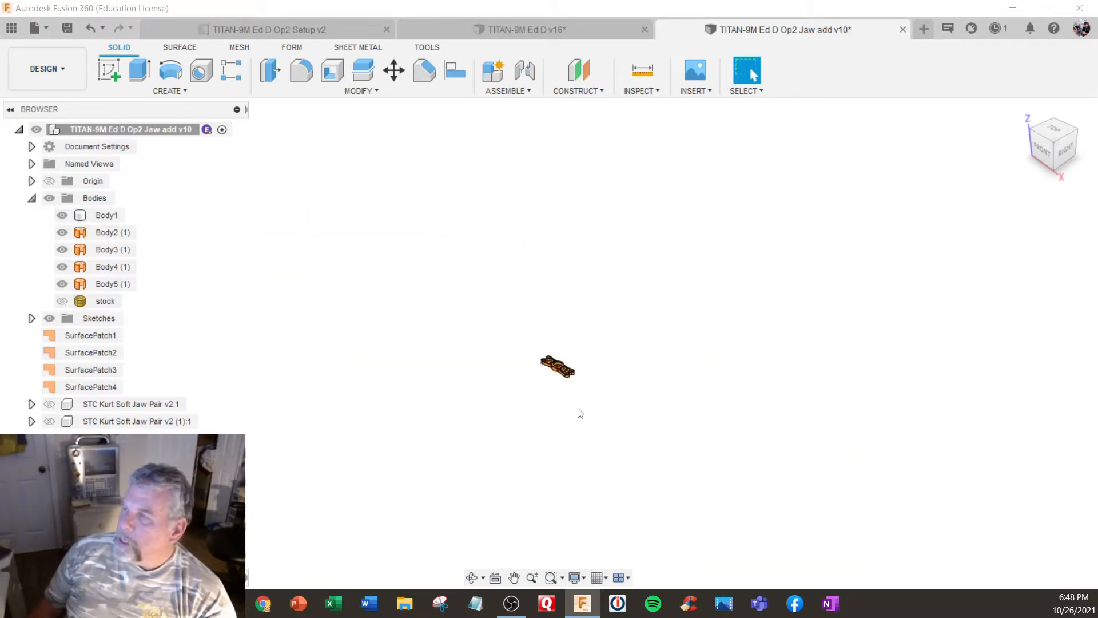
pyautogui.click(106, 301)
pyautogui.scroll(-5, 409, 320)
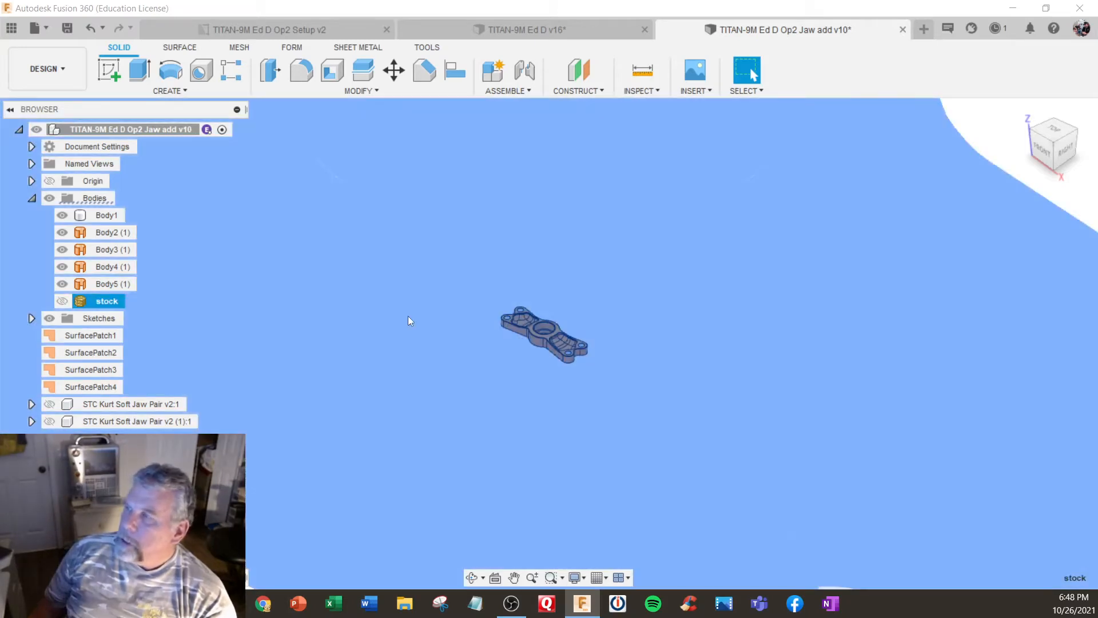
pyautogui.scroll(-2, 407, 316)
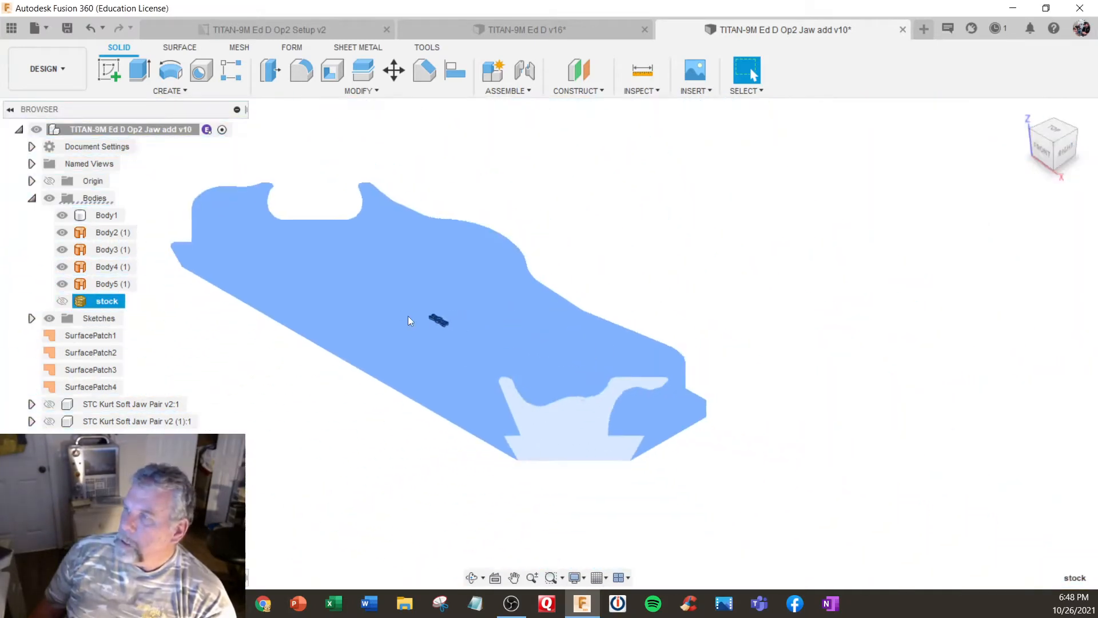
# Step: Delete the stock mesh body and fit the remaining part in view
pyautogui.rightClick(87, 300)
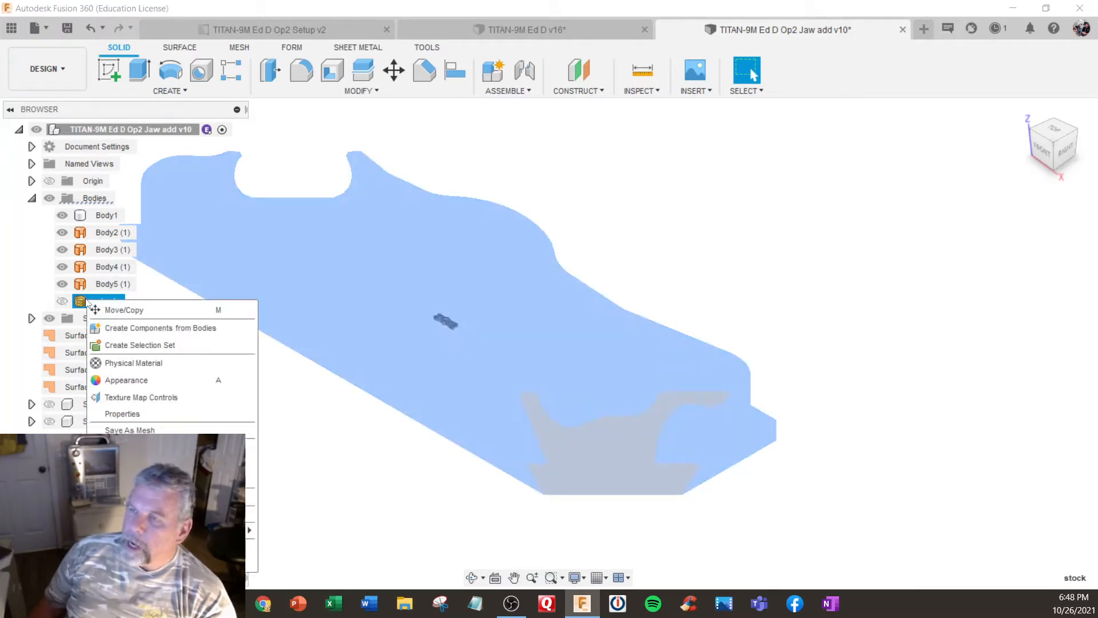
pyautogui.click(172, 479)
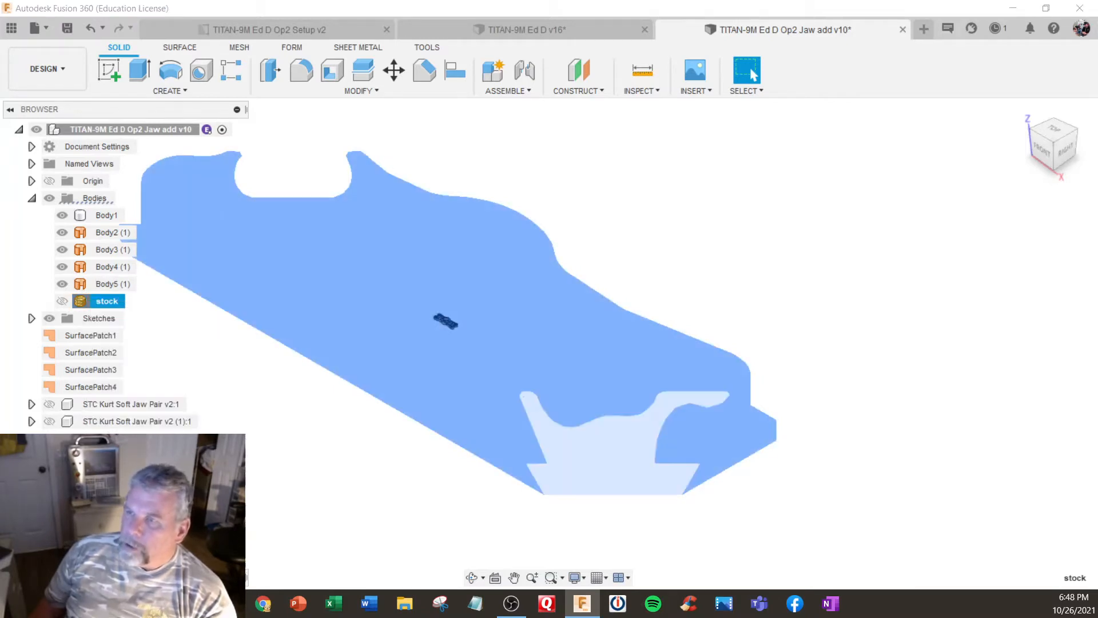
pyautogui.click(104, 201)
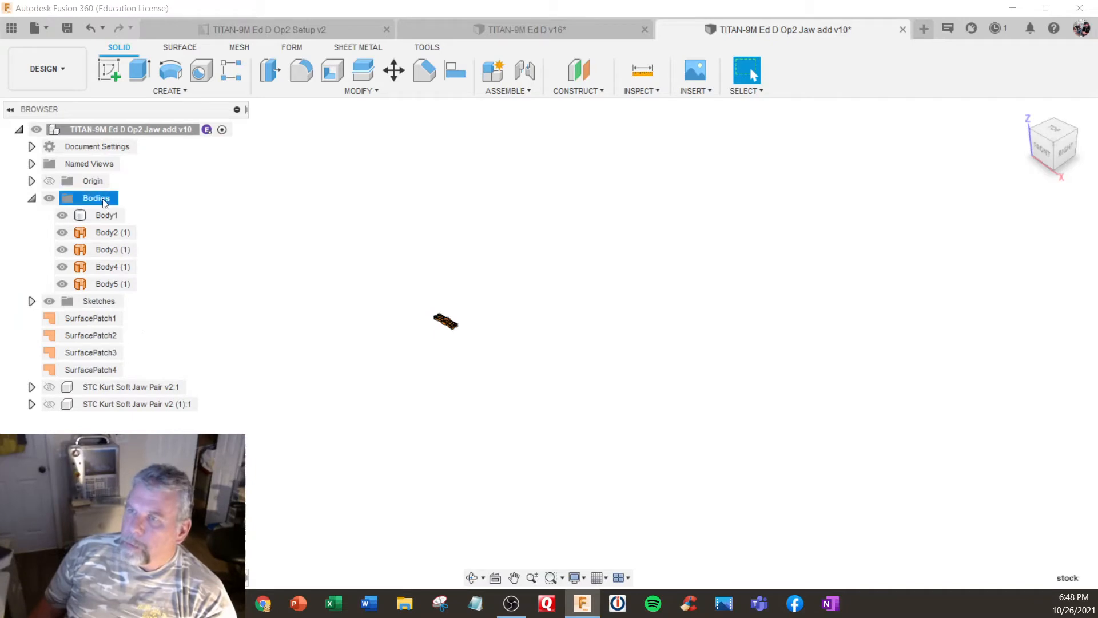
pyautogui.press('F6')
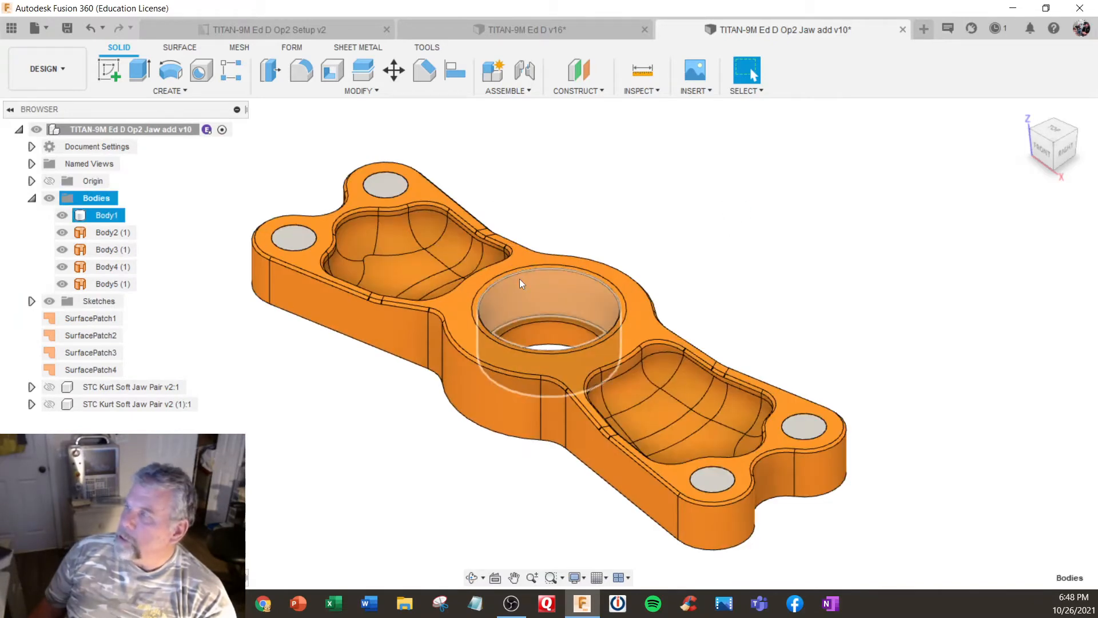
# Step: Insert the stock mesh file from the Desktop into the design with the unit type set to Millimeter
pyautogui.click(704, 91)
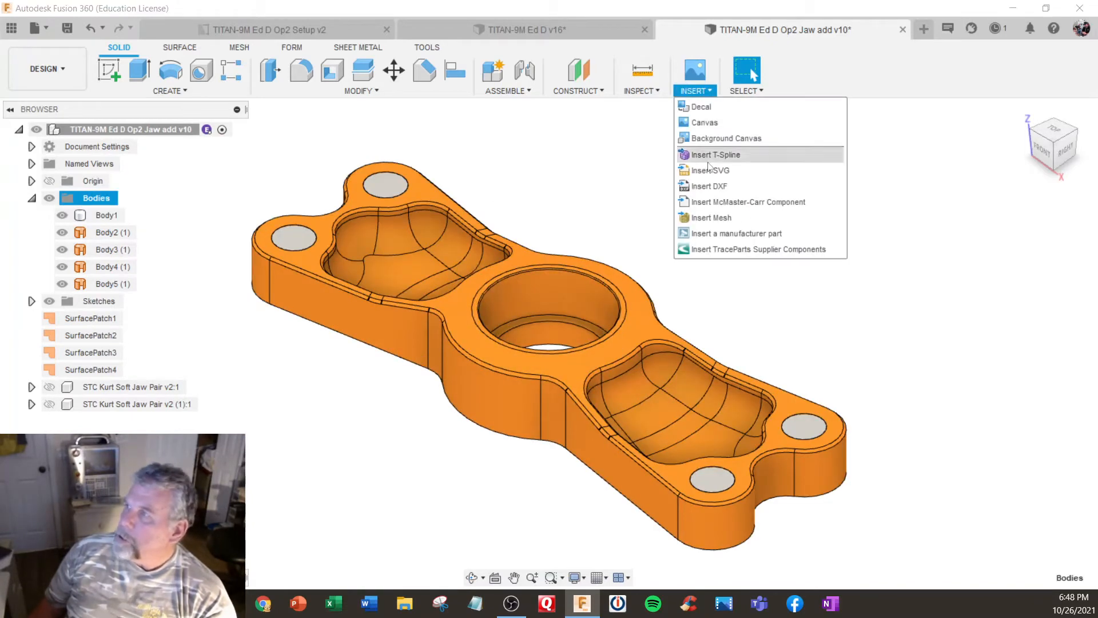
pyautogui.click(711, 218)
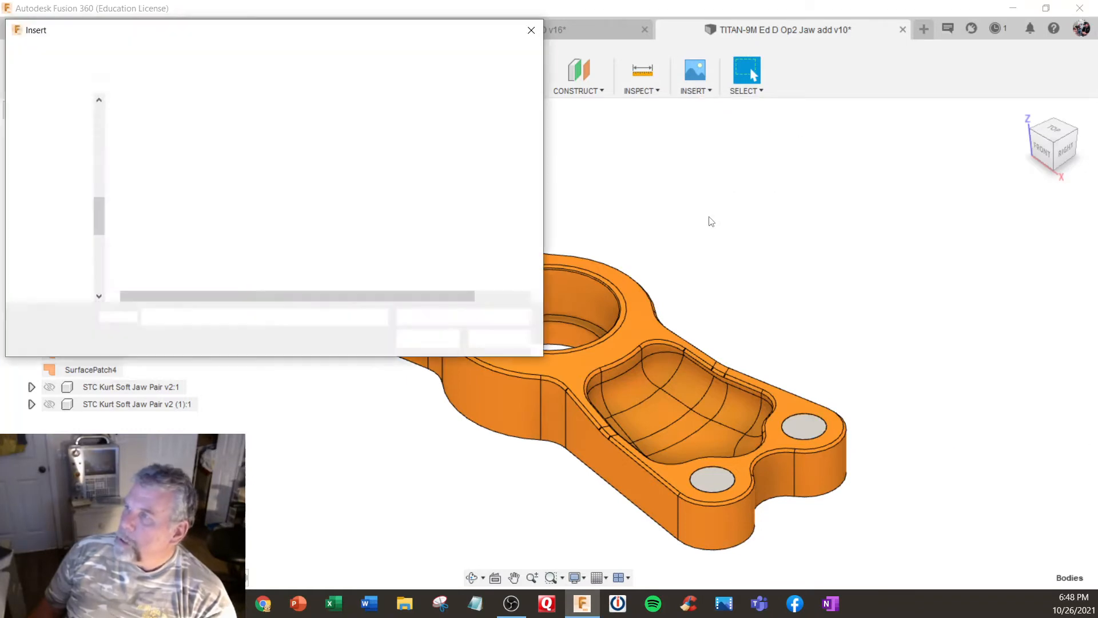
pyautogui.click(209, 153)
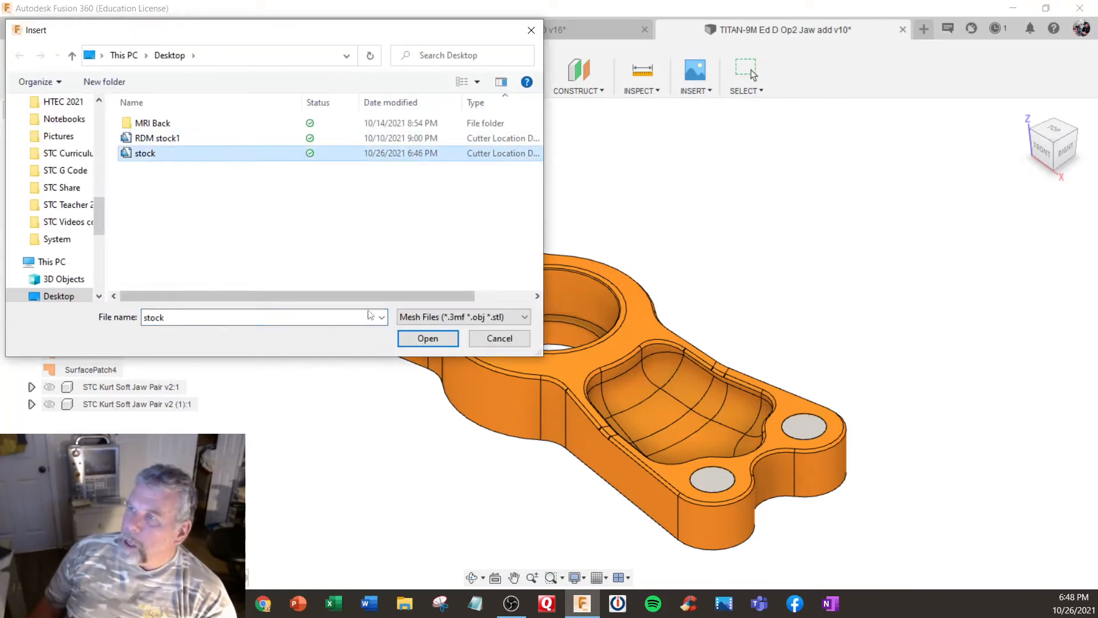
pyautogui.click(421, 340)
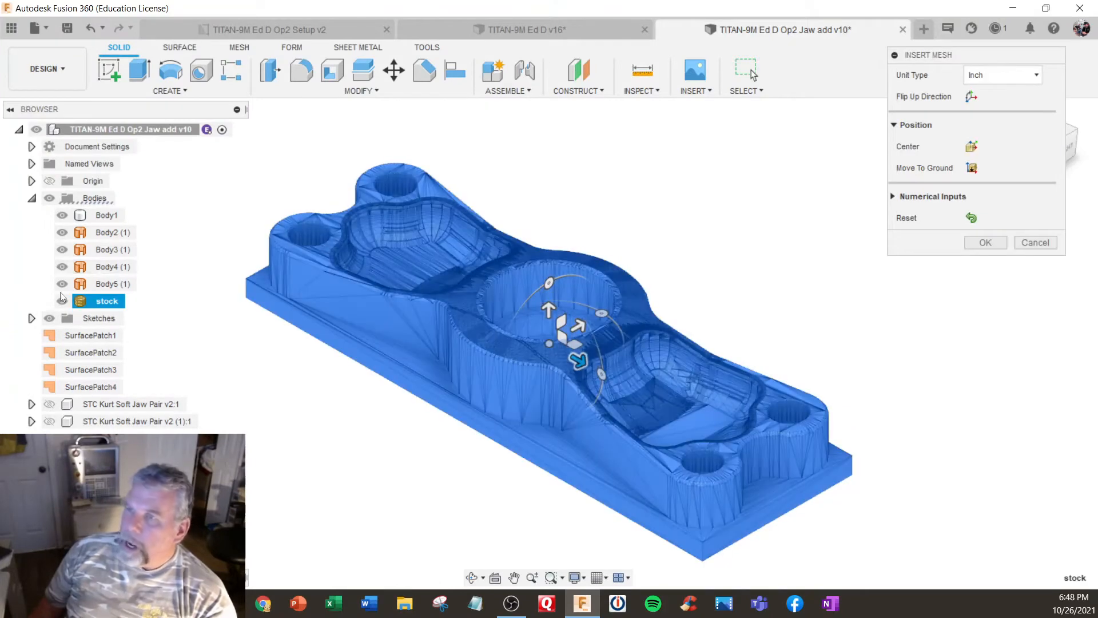
pyautogui.click(63, 301)
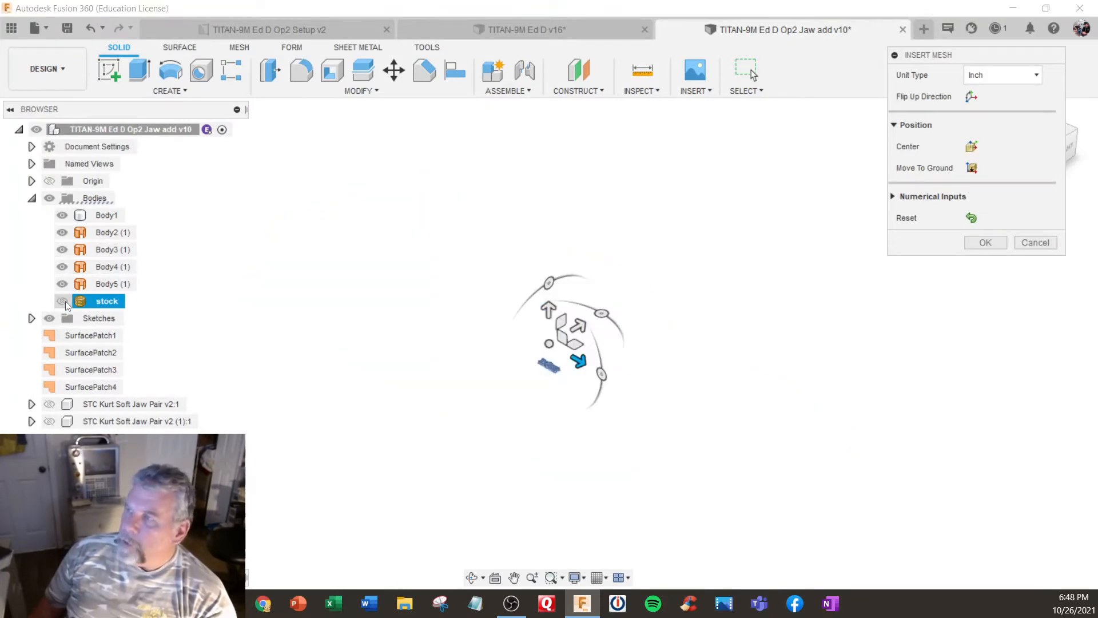
pyautogui.click(63, 301)
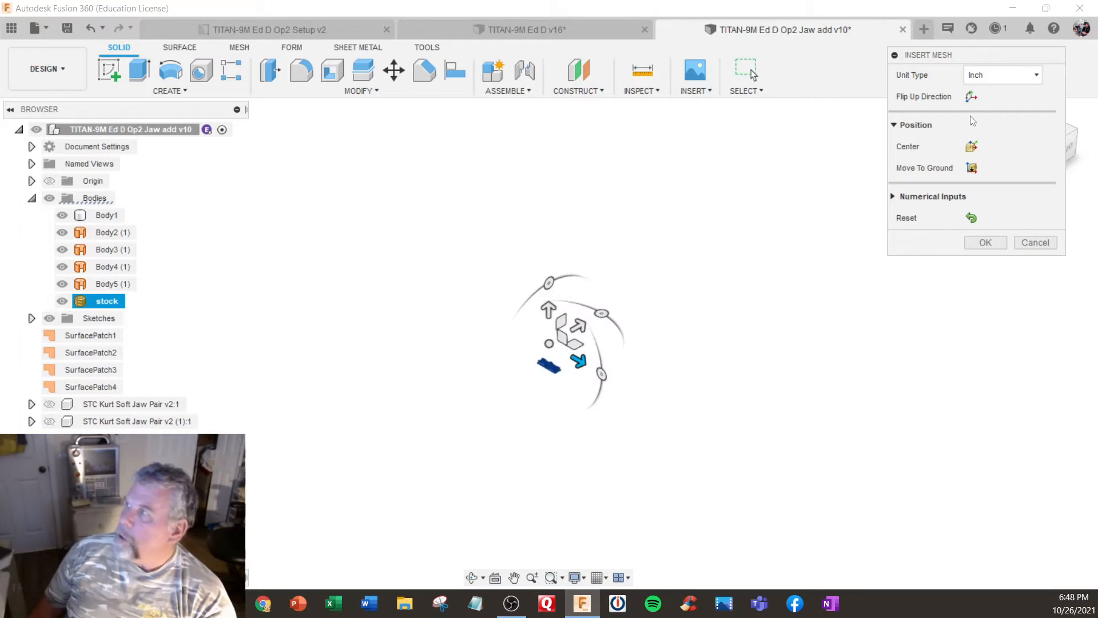
pyautogui.click(1010, 78)
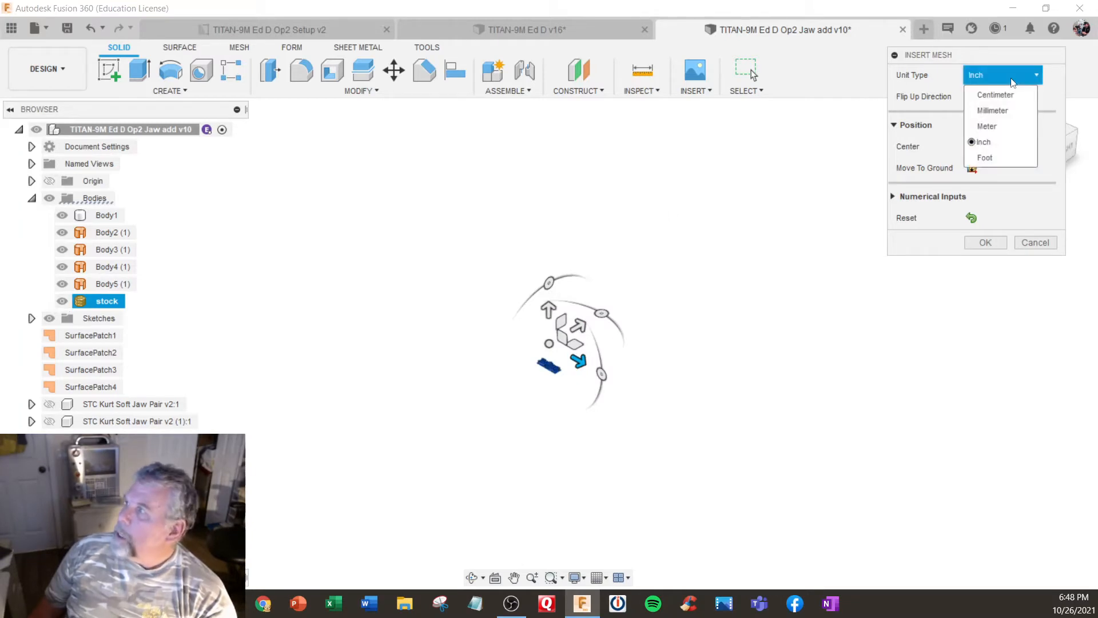
pyautogui.click(1005, 110)
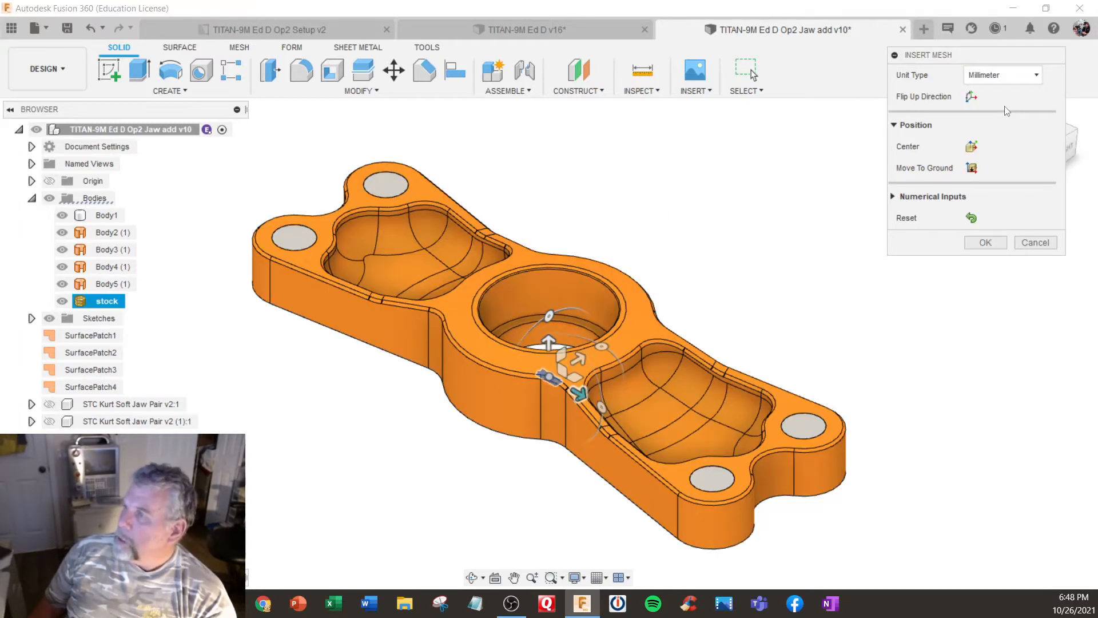
pyautogui.click(986, 242)
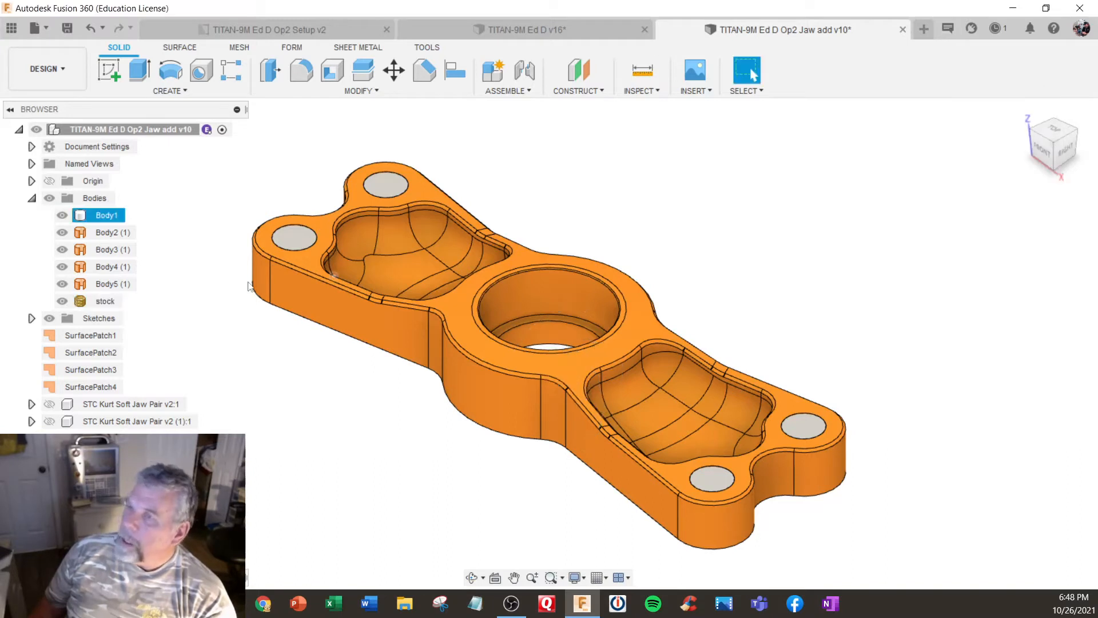
# Step: Delete the newly inserted stock mesh body from the design
pyautogui.doubleClick(104, 301)
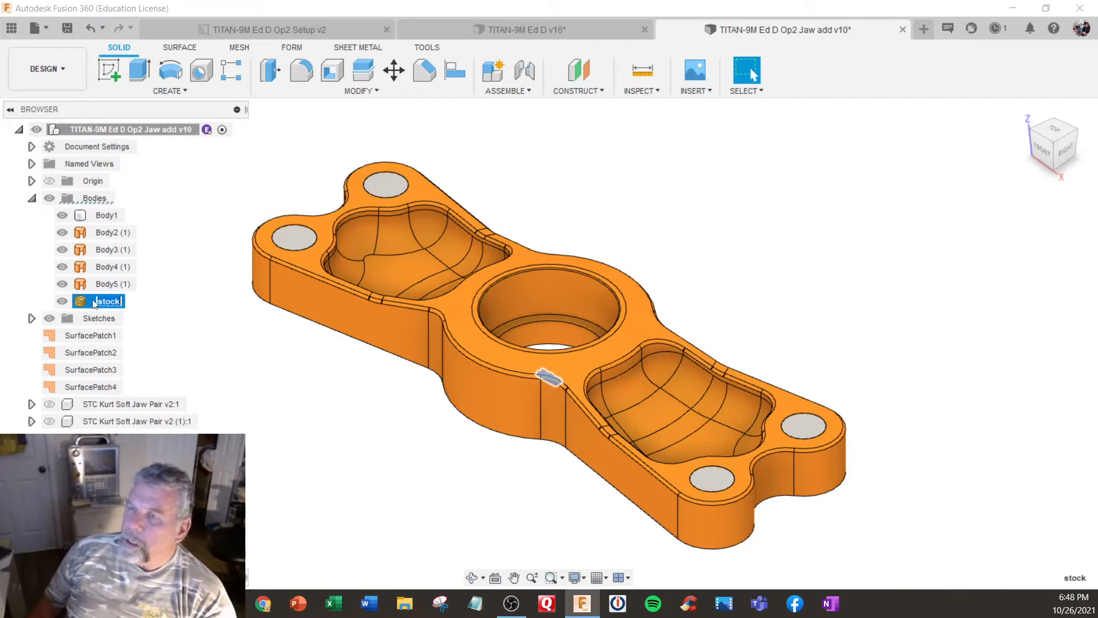
pyautogui.rightClick(95, 303)
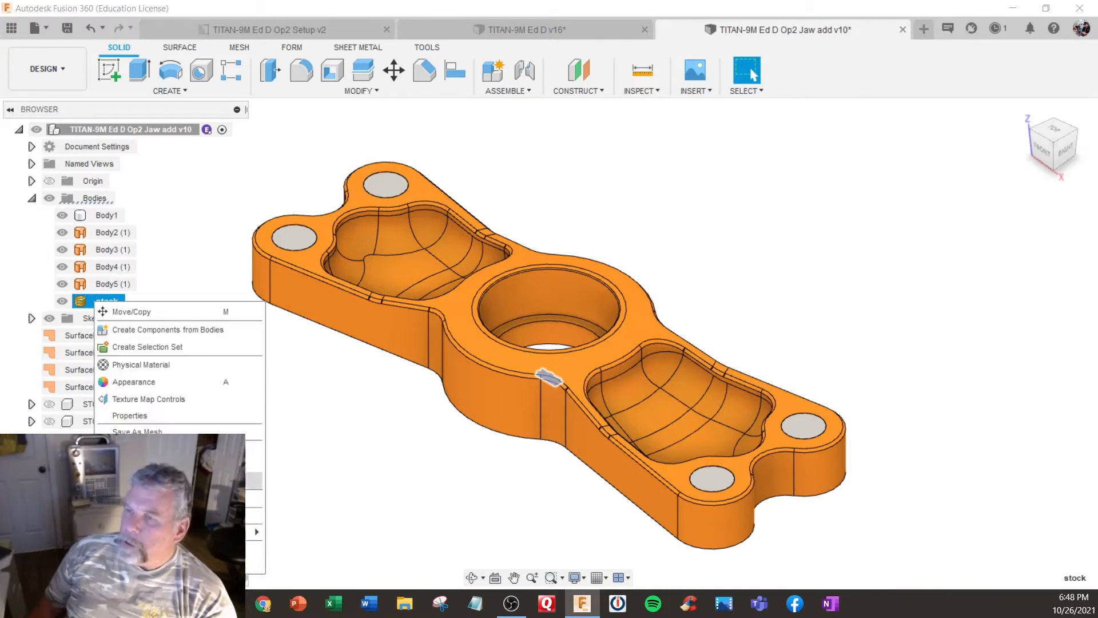
pyautogui.press('Escape')
pyautogui.press('Delete')
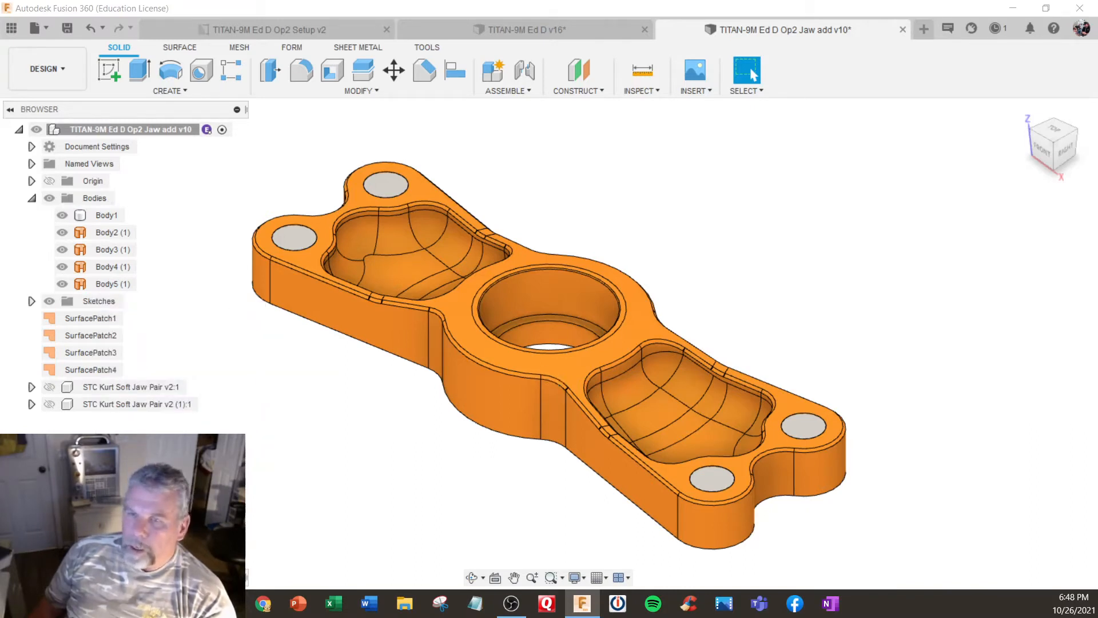
# Step: Bring back the stock mesh at the part's scale and check its fit over Body1 by toggling the mesh's visibility
pyautogui.hotkey('ctrl', 'z')
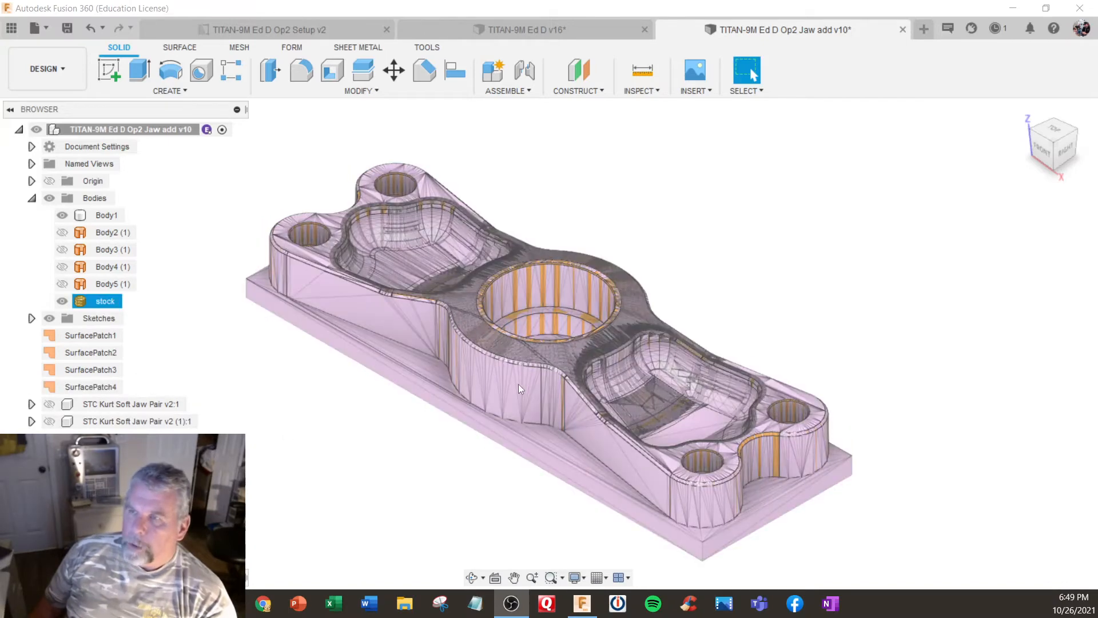
pyautogui.click(63, 301)
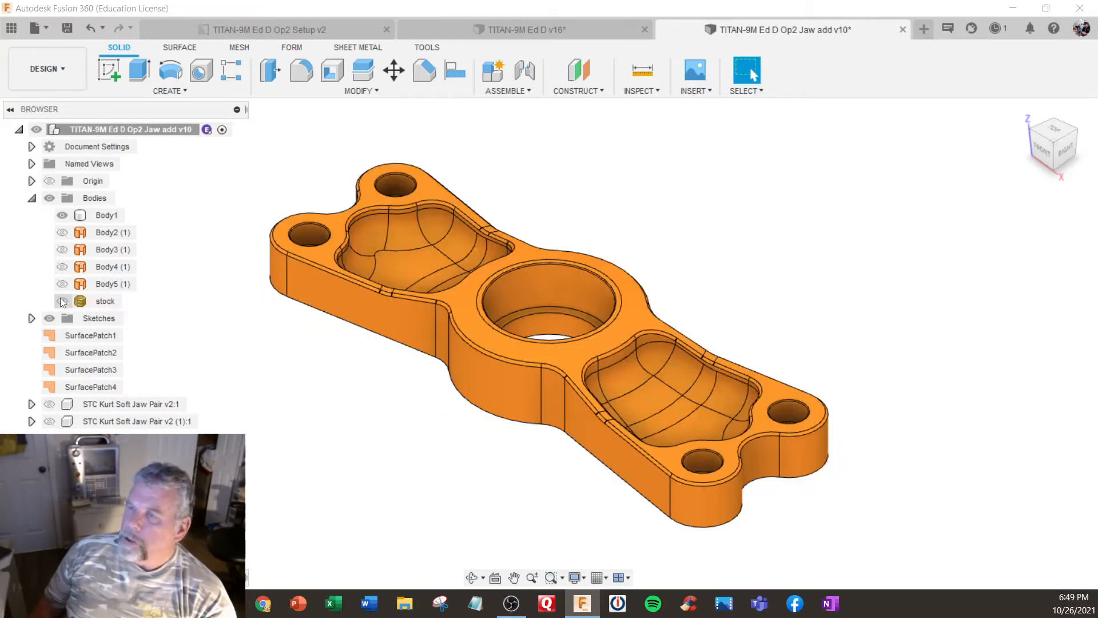
pyautogui.click(63, 301)
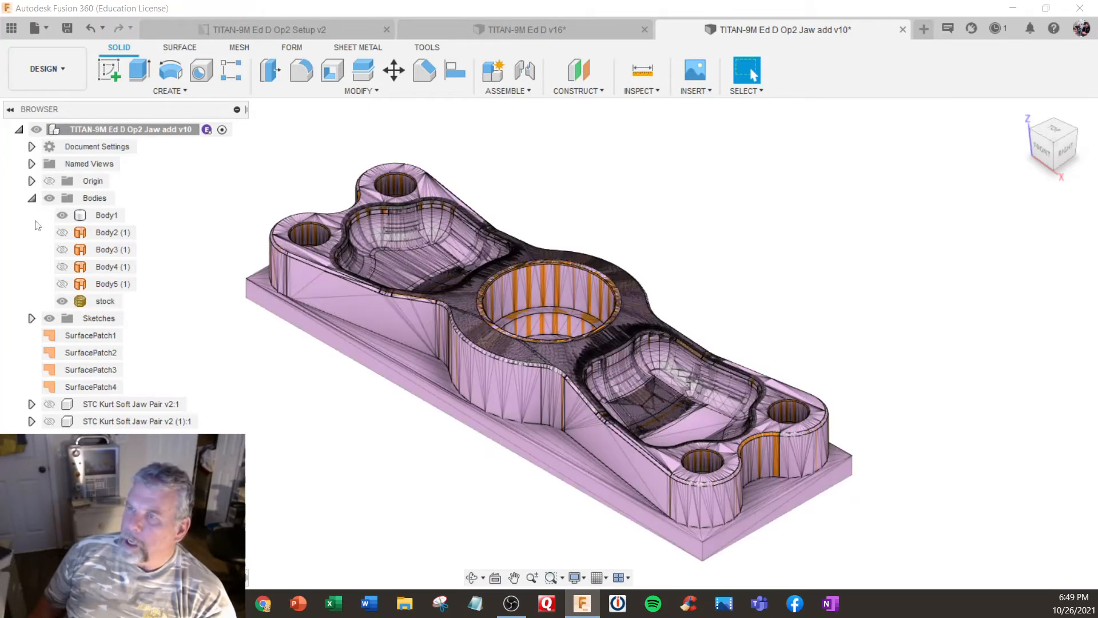
# Step: Hide Body1 to inspect the stock mesh alone from another angle, and show Body1 again
pyautogui.click(62, 213)
pyautogui.click(345, 257)
pyautogui.keyDown('shift'); pyautogui.moveTo(345, 256); pyautogui.dragTo(464, 293, button='middle'); pyautogui.keyUp('shift')
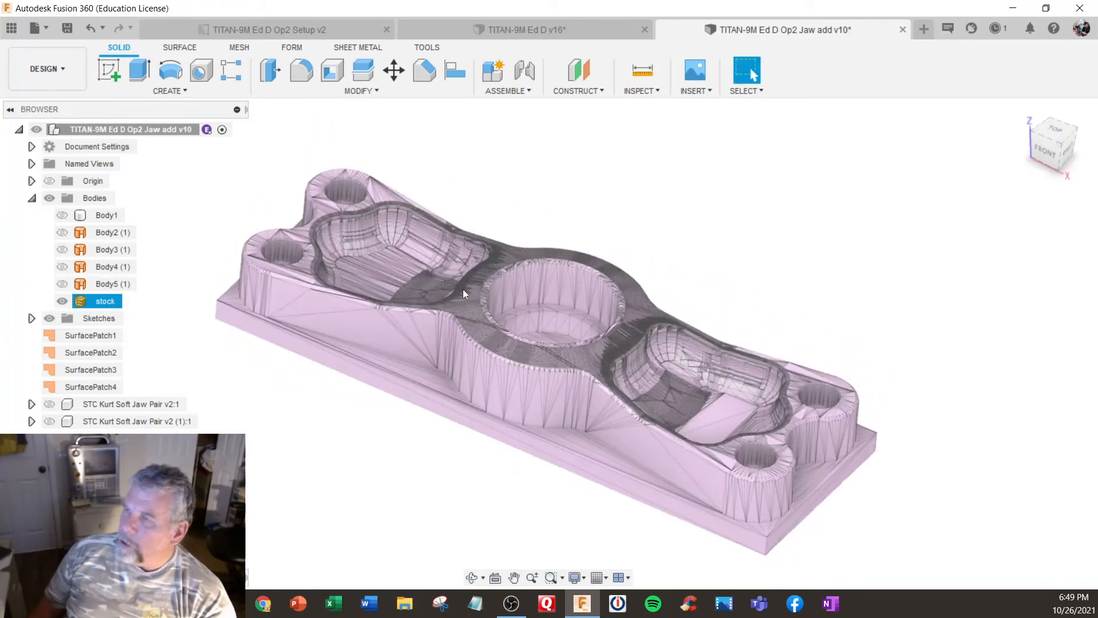
pyautogui.scroll(3, 462, 289)
pyautogui.scroll(-5, 462, 289)
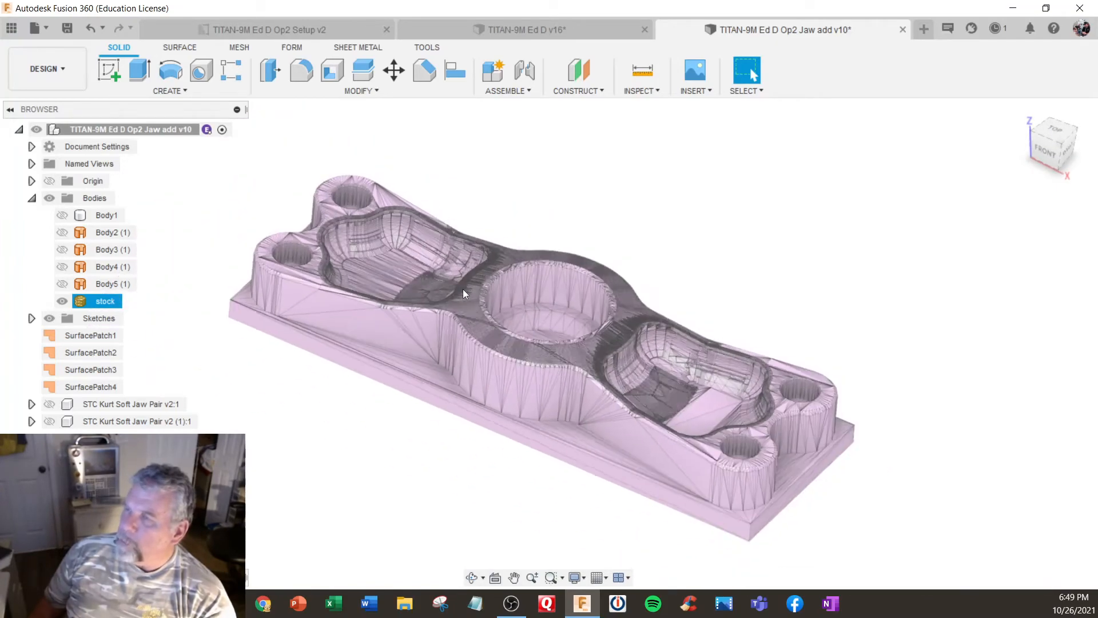
pyautogui.press('Escape')
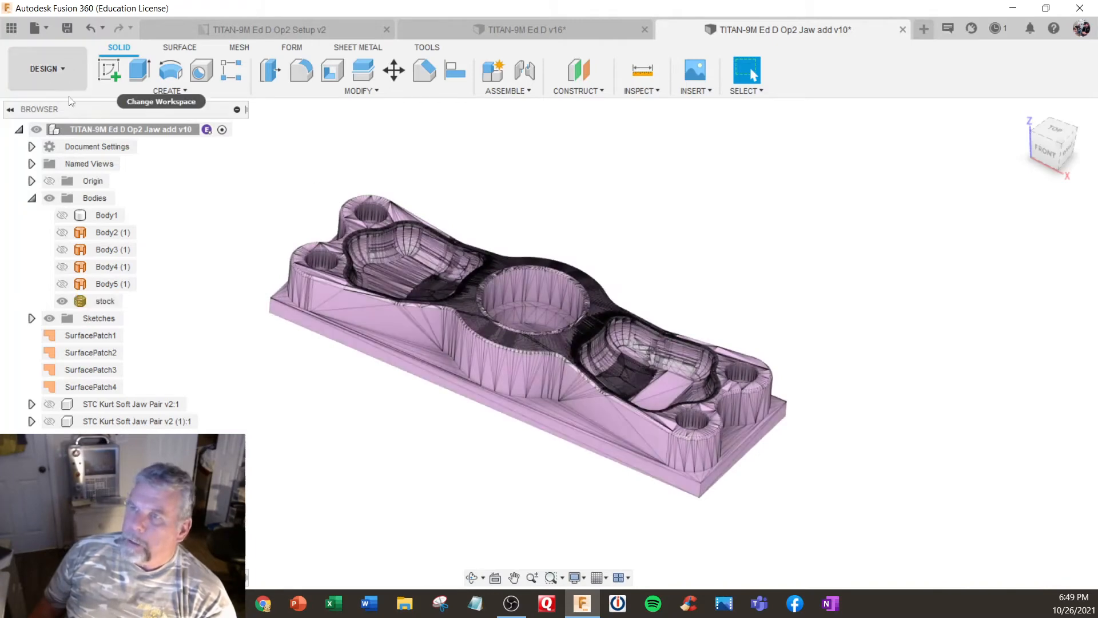
pyautogui.click(61, 215)
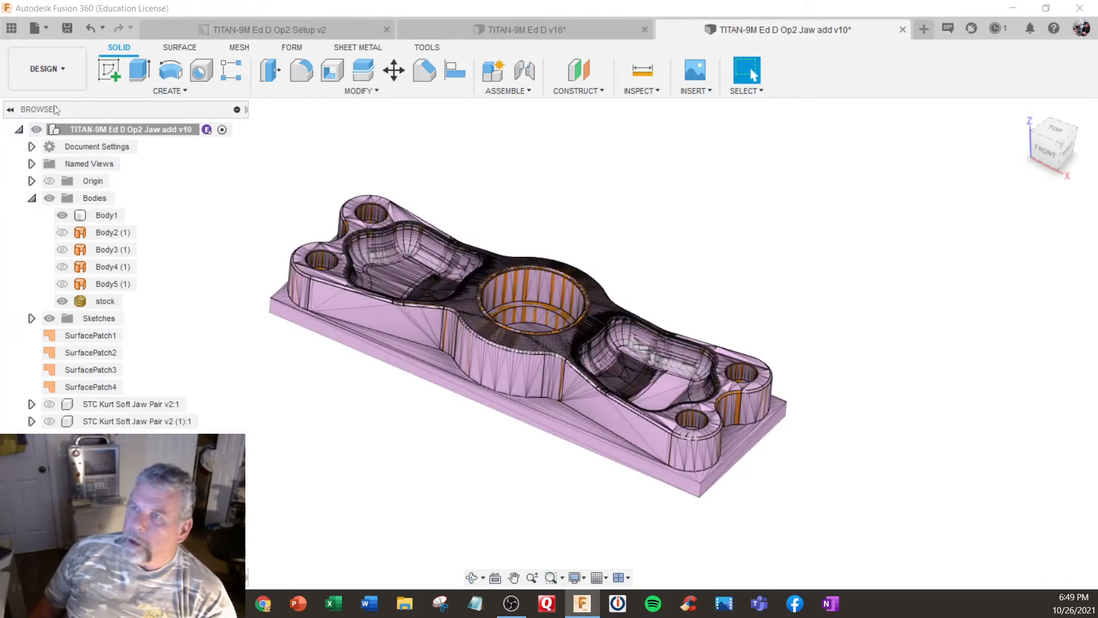
# Step: Switch to the Manufacture workspace and select the Op2 setup to view the stock mesh in the soft jaws
pyautogui.click(58, 61)
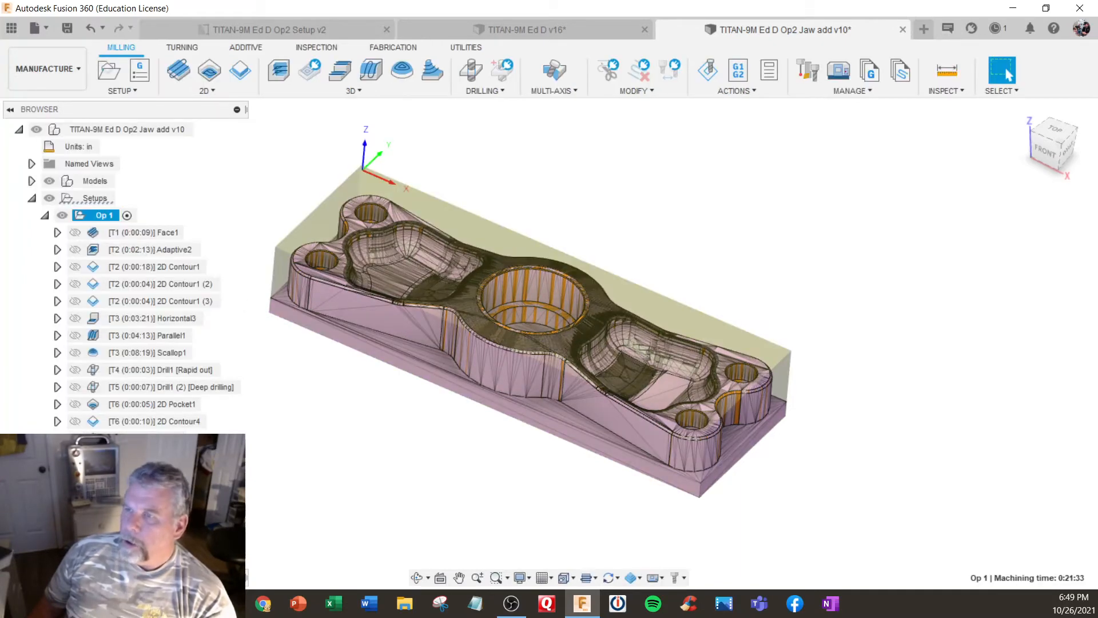
pyautogui.click(125, 490)
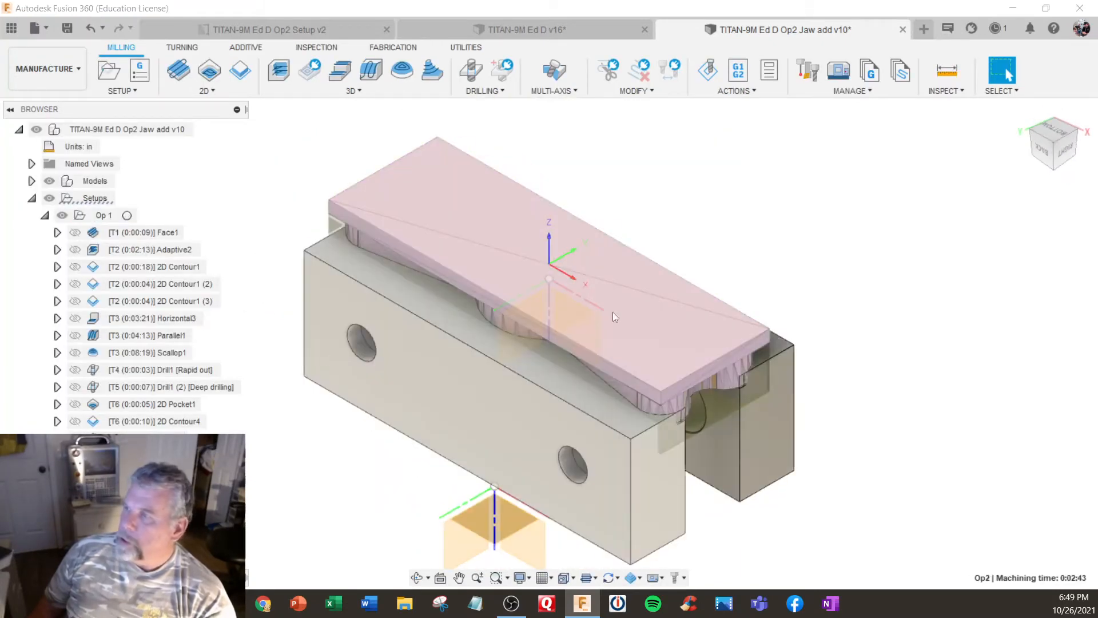
pyautogui.keyDown('shift'); pyautogui.moveTo(615, 317); pyautogui.dragTo(603, 288, button='middle'); pyautogui.keyUp('shift')
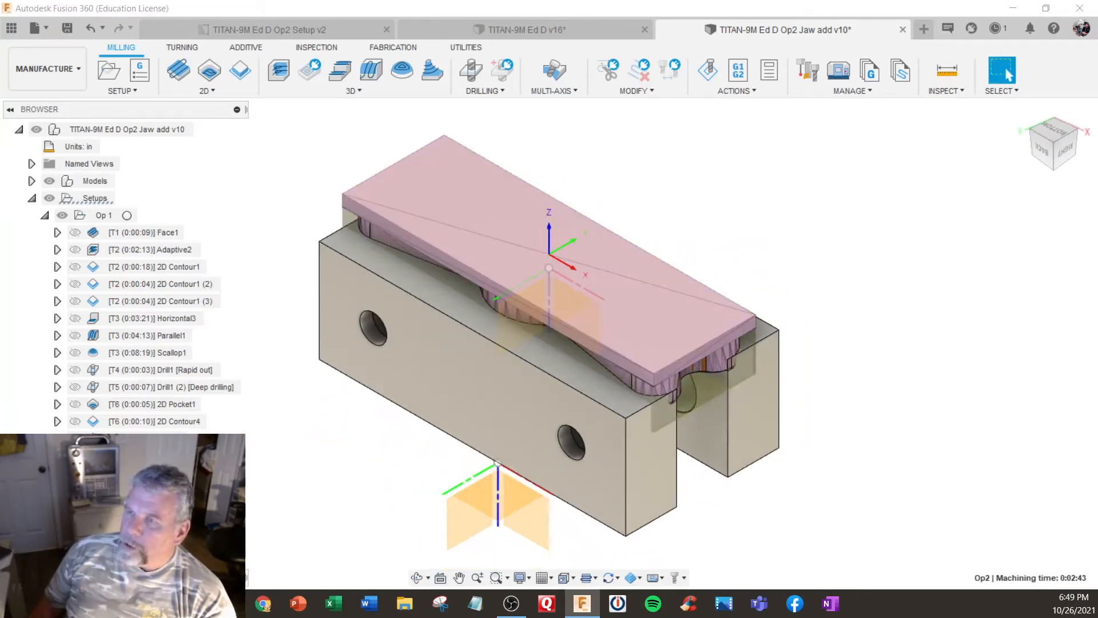
# Step: Edit the Op2 setup so its stock mode is From solid with the stock mesh as the stock solid
pyautogui.rightClick(138, 479)
pyautogui.click(171, 12)
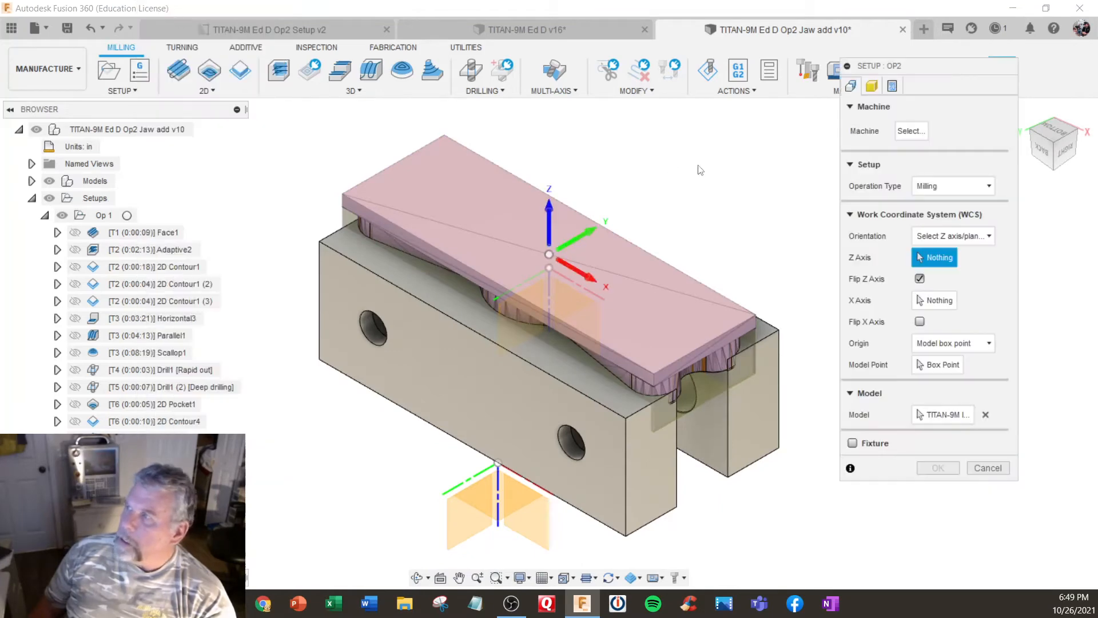
pyautogui.click(874, 86)
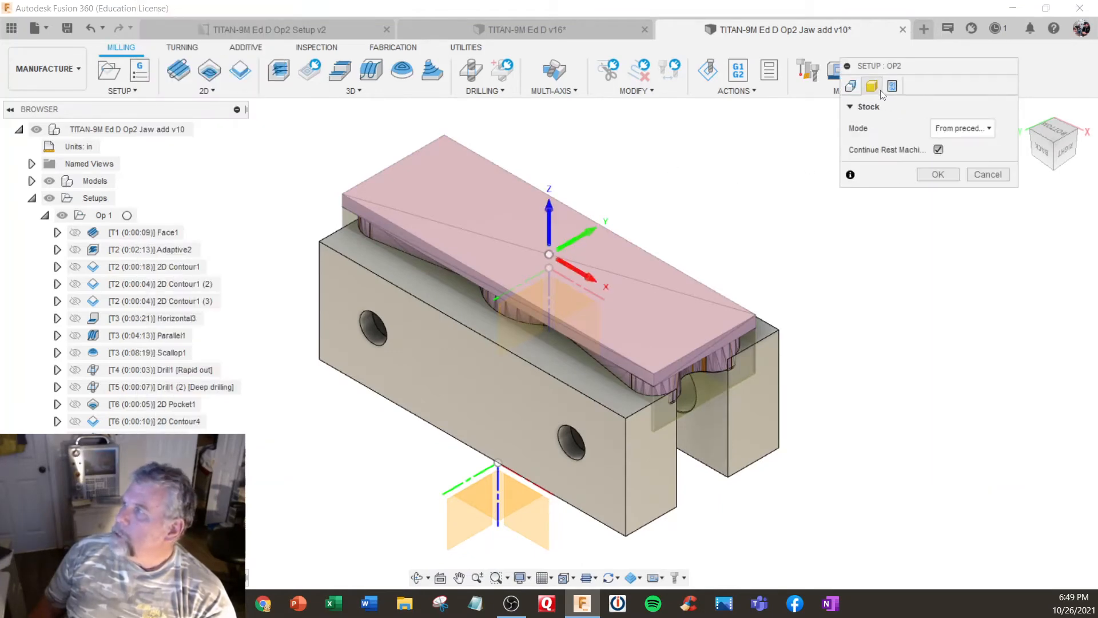
pyautogui.click(960, 130)
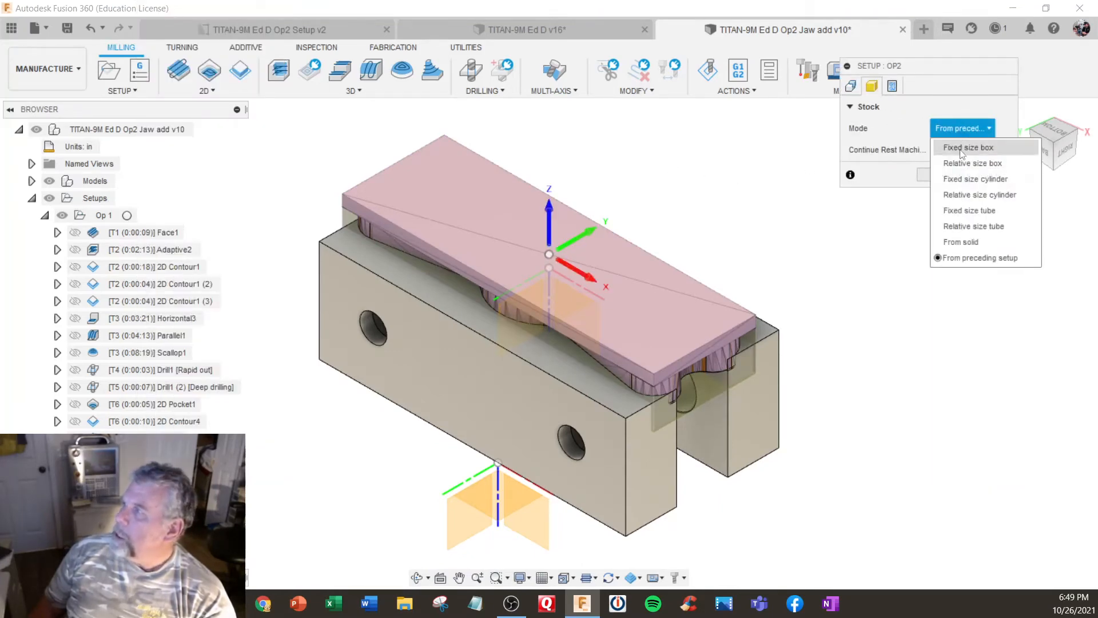
pyautogui.click(953, 245)
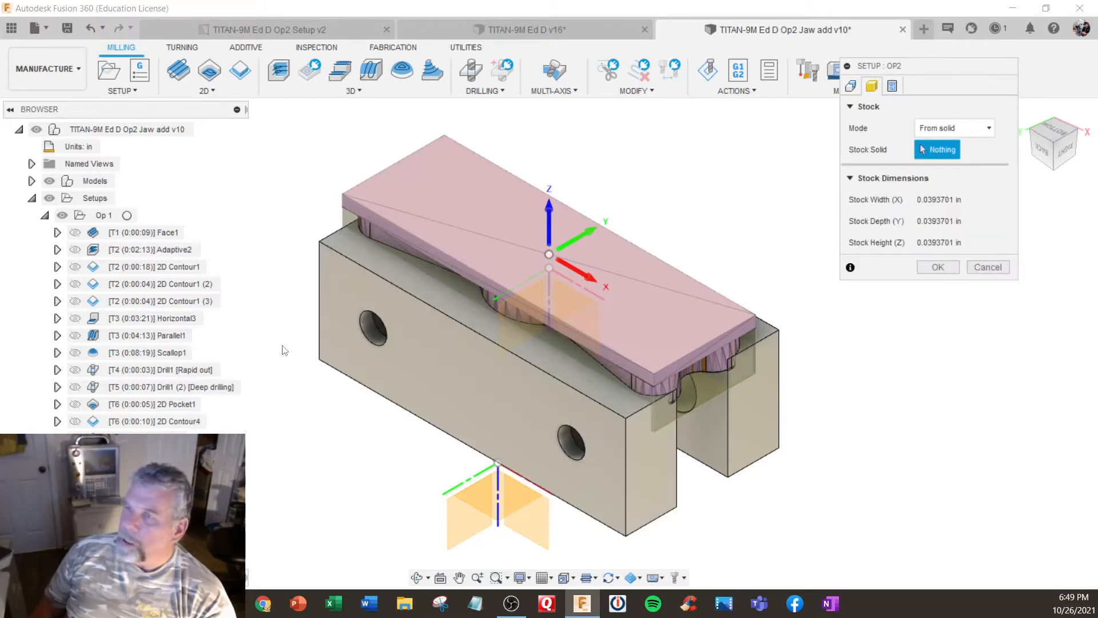
pyautogui.click(469, 201)
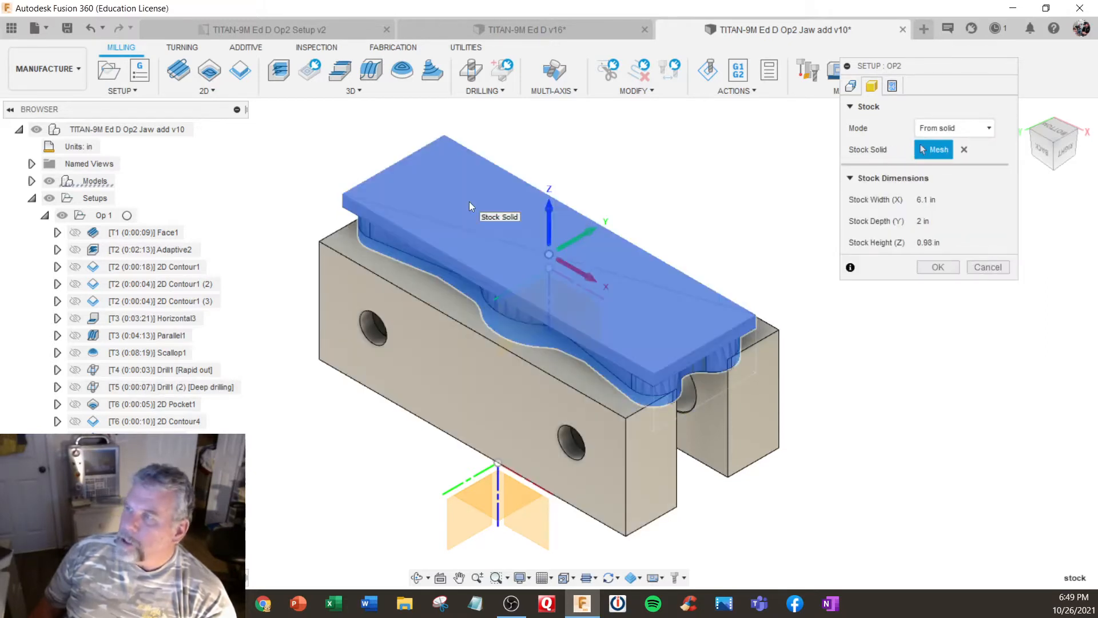
pyautogui.click(32, 181)
pyautogui.click(45, 198)
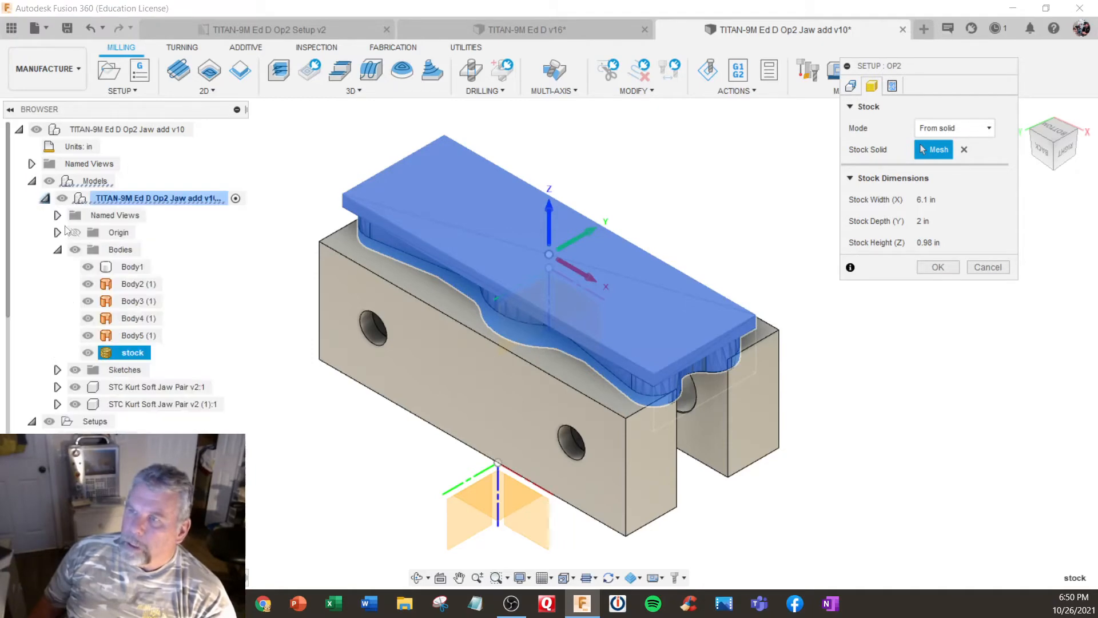
pyautogui.click(938, 267)
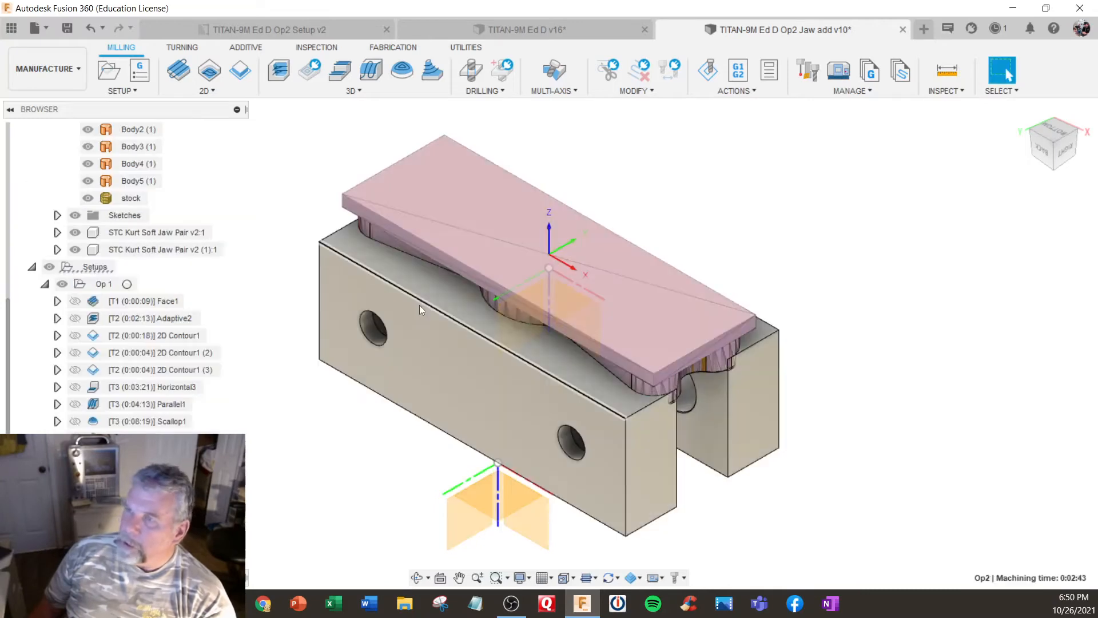
# Step: Collapse the Bodies and Models listings and regenerate the Op2 setup's toolpaths
pyautogui.scroll(2, 35, 392)
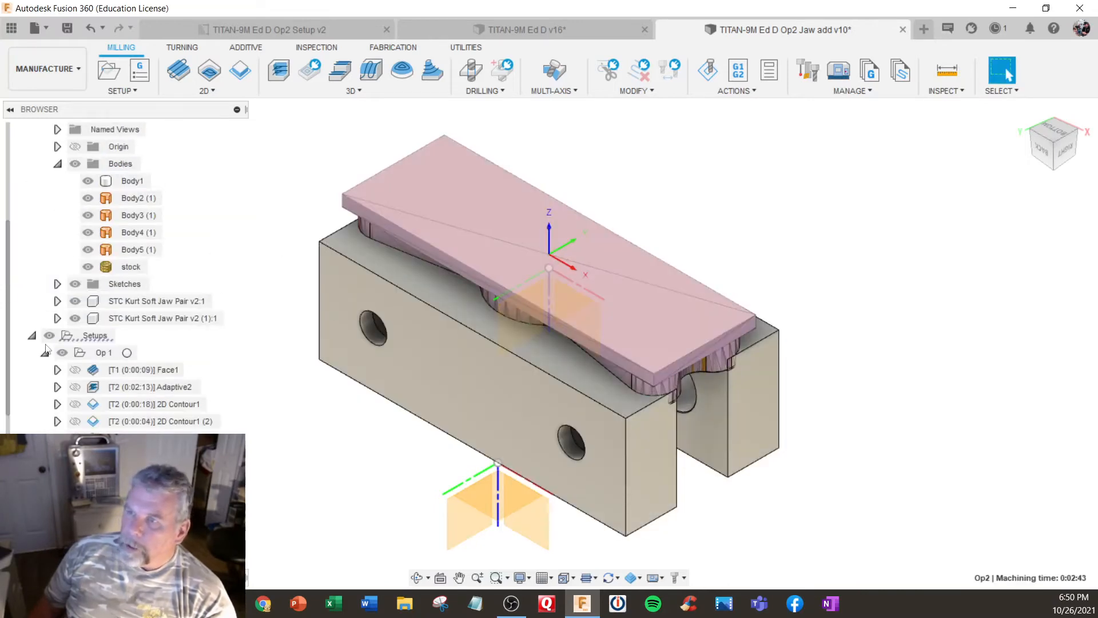
pyautogui.scroll(3, 46, 332)
pyautogui.click(57, 250)
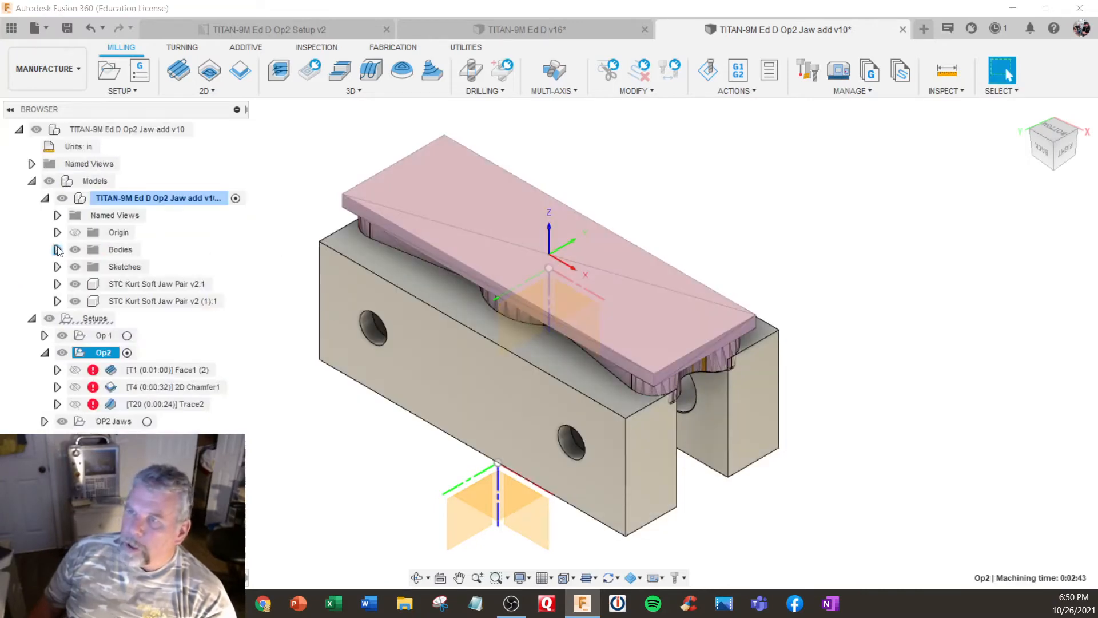
pyautogui.click(32, 181)
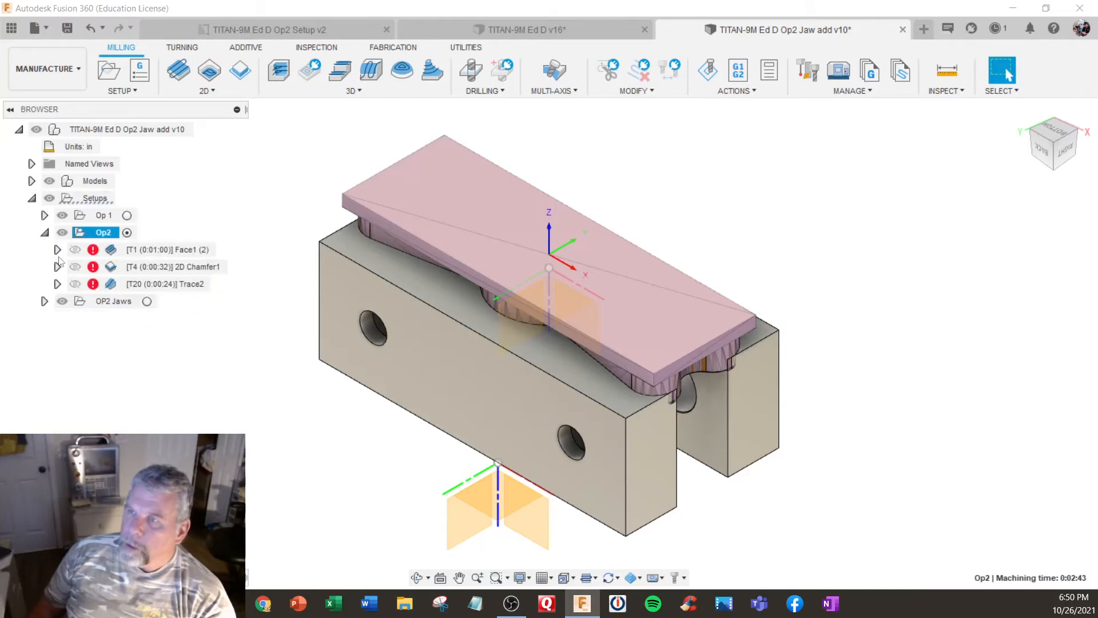
pyautogui.rightClick(109, 234)
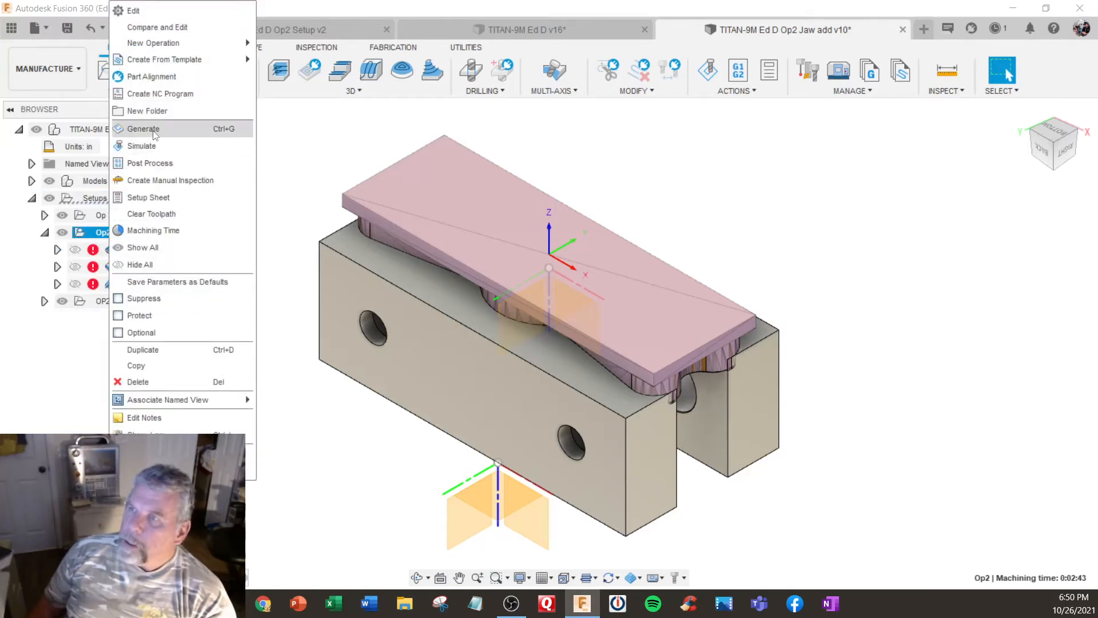
pyautogui.click(386, 255)
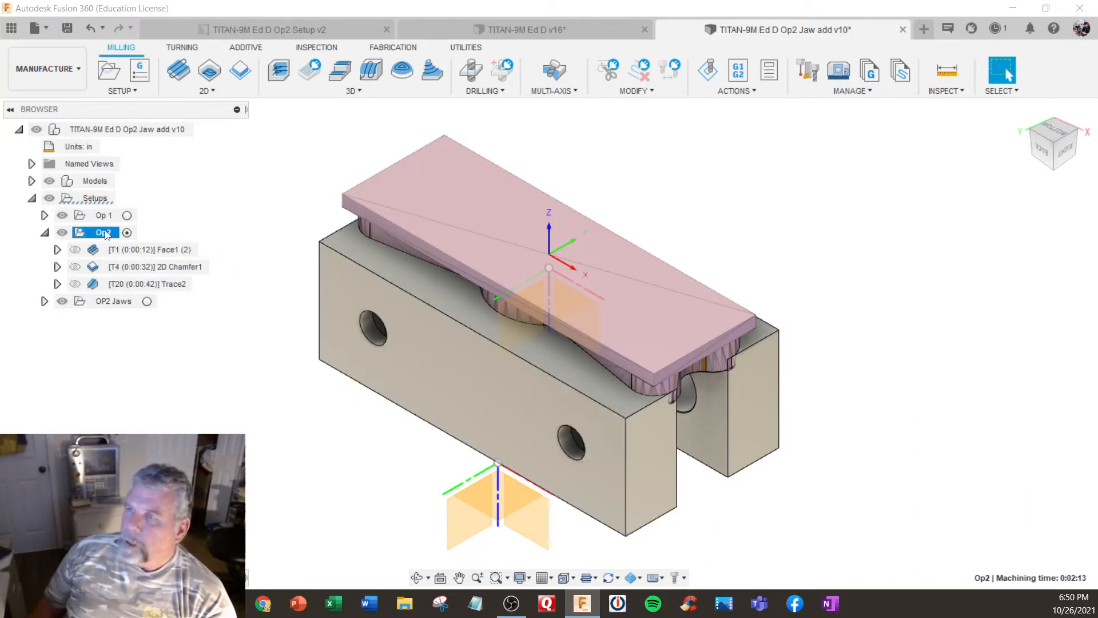
# Step: Hide the stock mesh in the model's Bodies listing, inspect the part in the soft jaws from another angle, and collapse the model listing
pyautogui.click(32, 182)
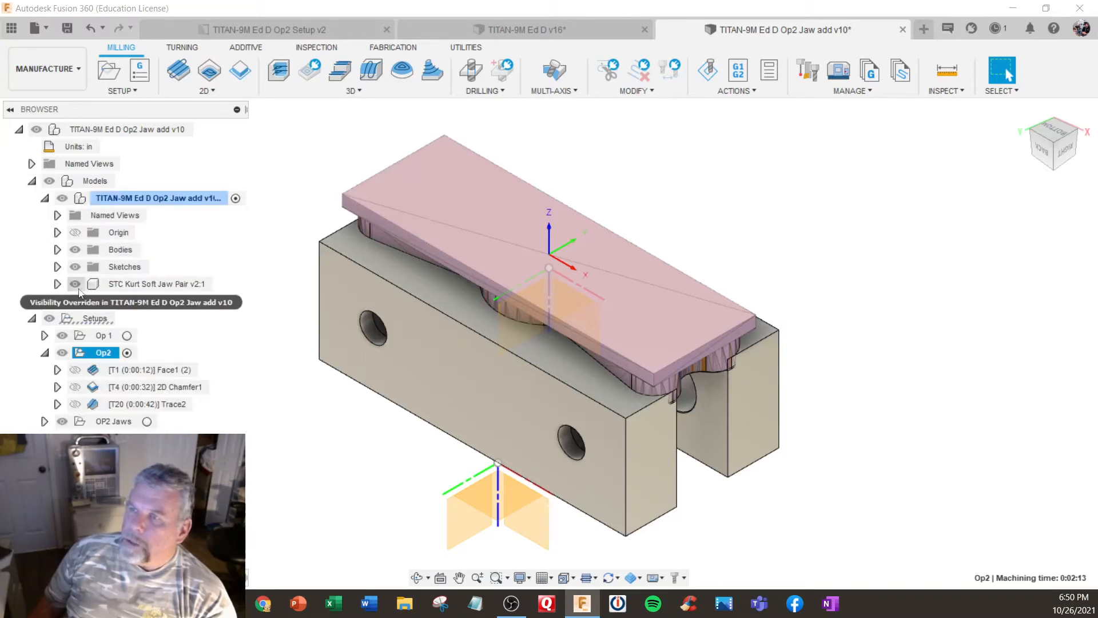
pyautogui.click(57, 250)
pyautogui.click(87, 353)
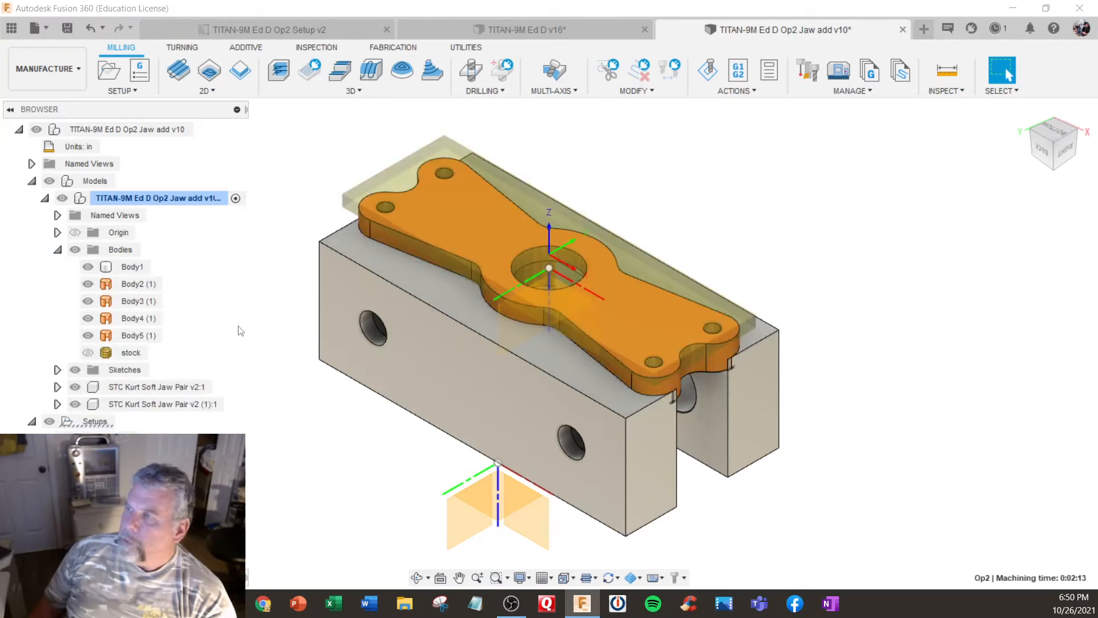
pyautogui.hotkey('shift', 'F4')
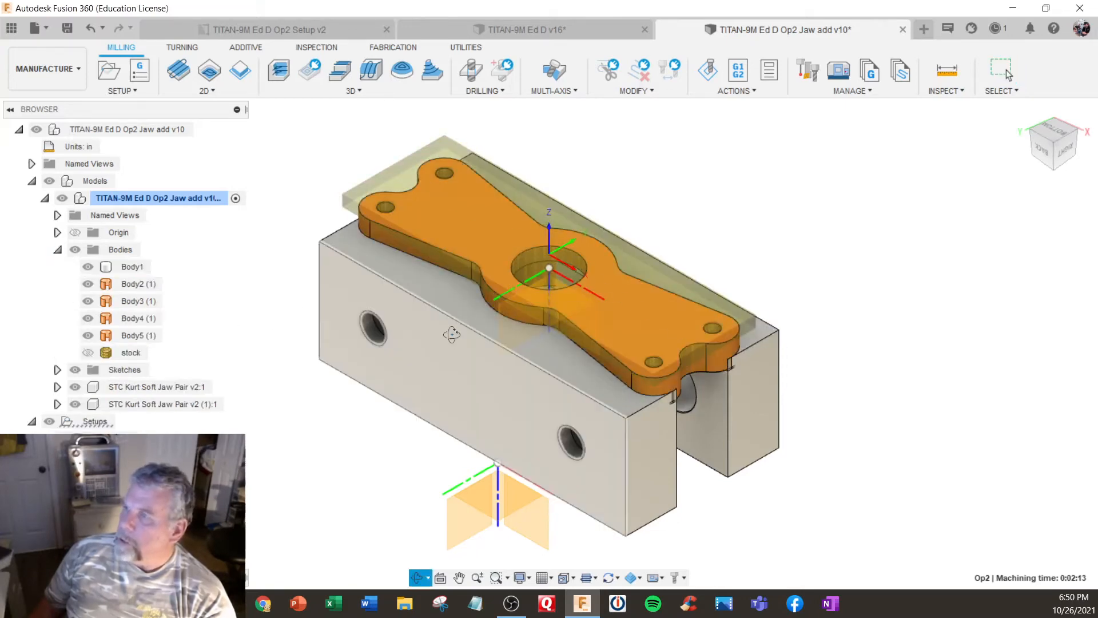
pyautogui.moveTo(452, 334); pyautogui.dragTo(438, 315)
pyautogui.press('Escape')
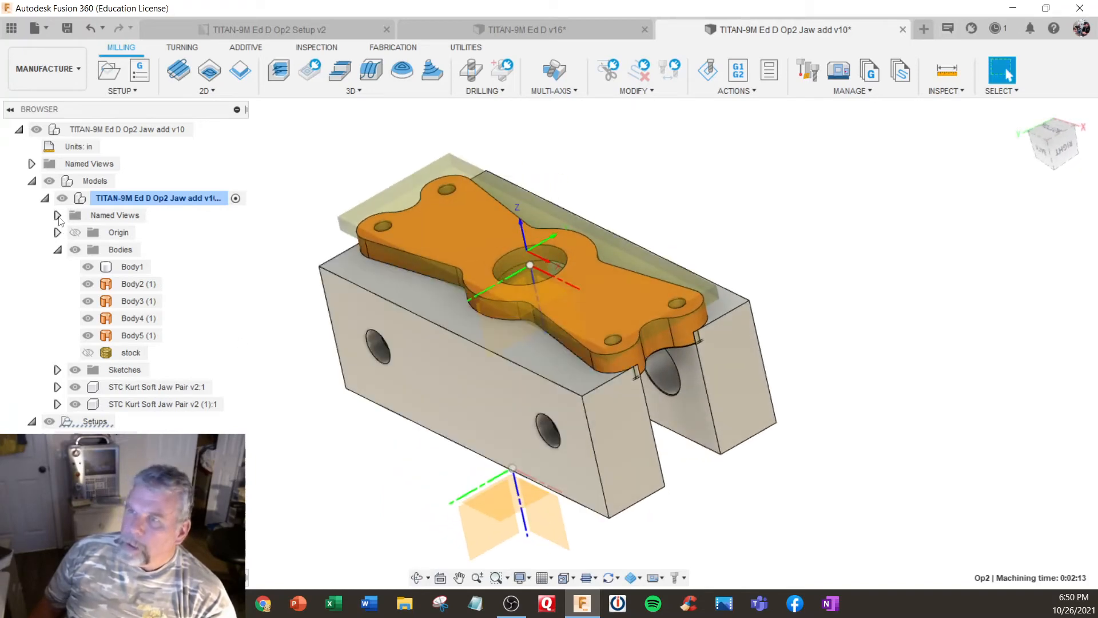
pyautogui.click(45, 198)
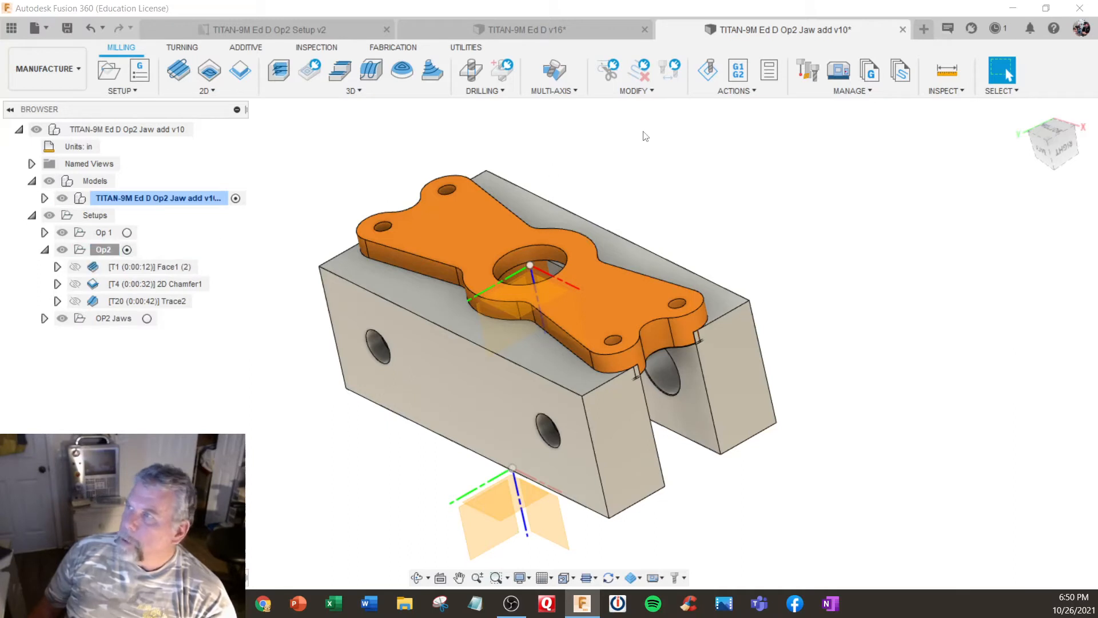
# Step: Simulate the Op2 setup's toolpaths against the stock, reposition the simulation settings, and close the simulation
pyautogui.click(706, 71)
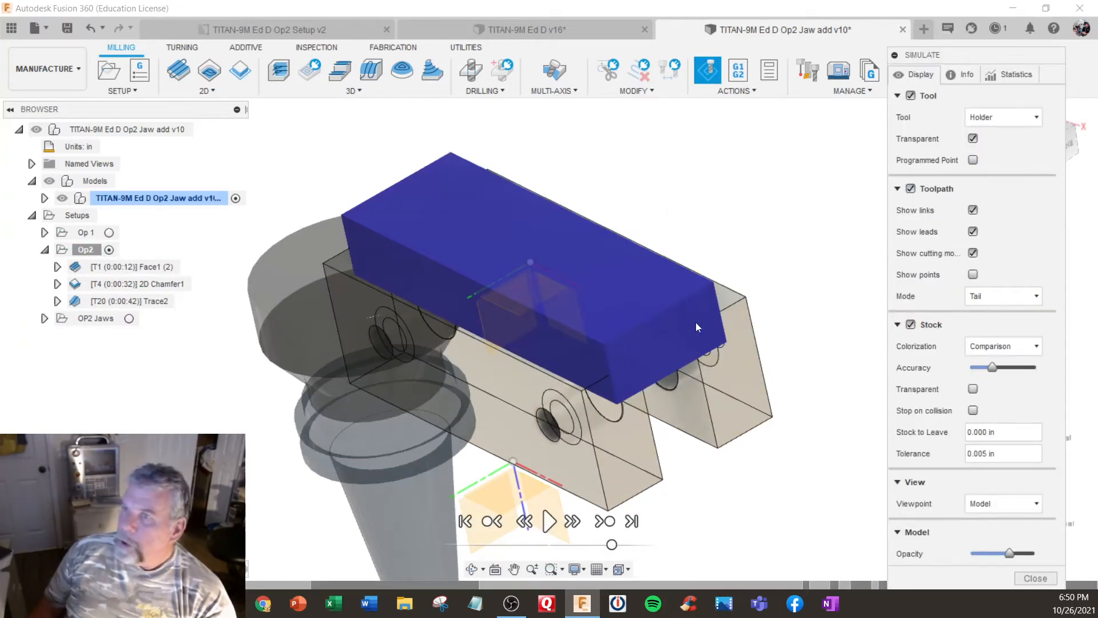
pyautogui.click(1033, 578)
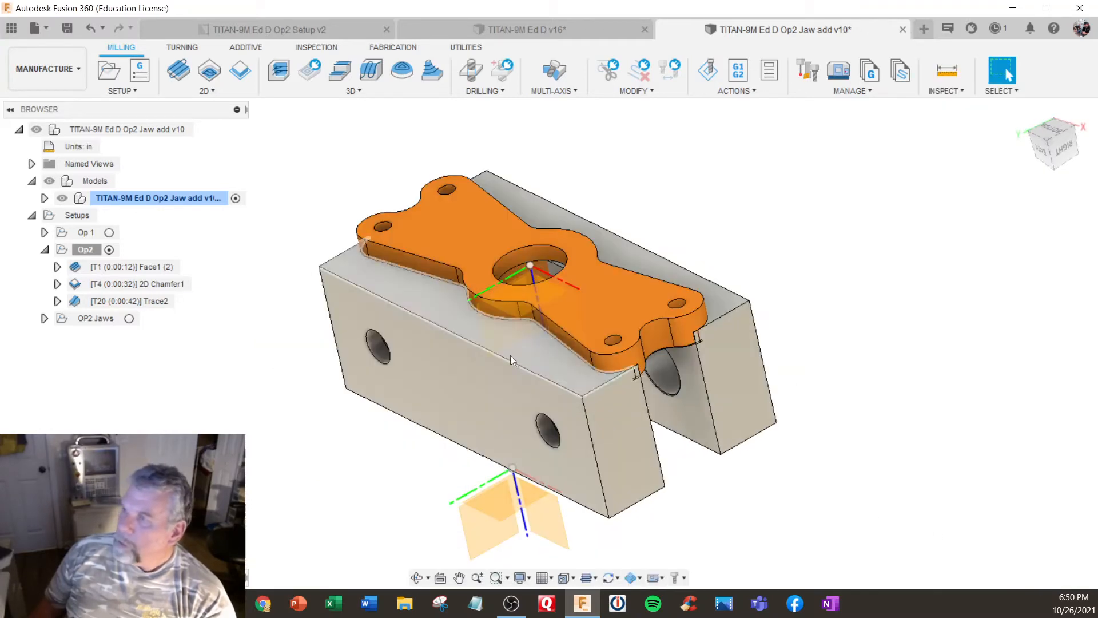
pyautogui.click(139, 251)
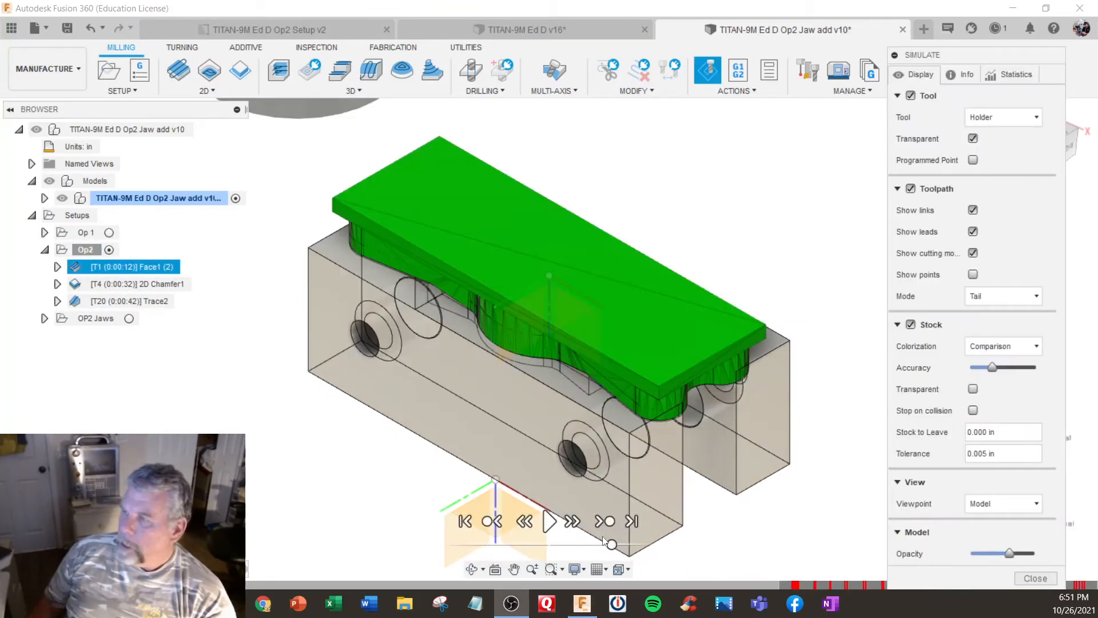
pyautogui.moveTo(597, 548); pyautogui.dragTo(562, 546)
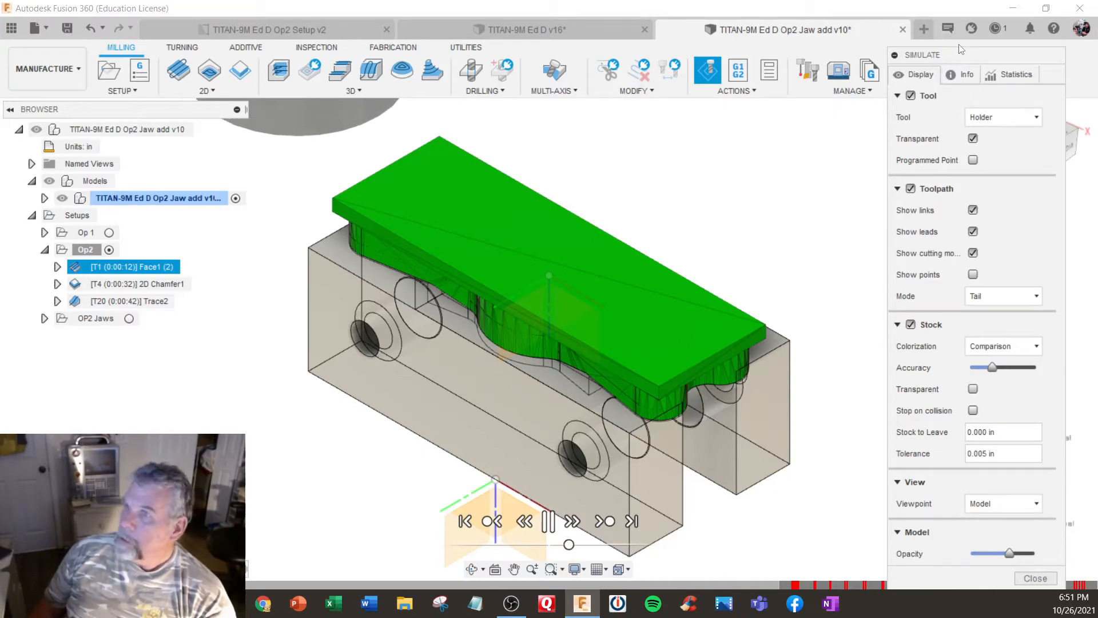
pyautogui.moveTo(961, 56); pyautogui.dragTo(957, 5)
pyautogui.click(1032, 525)
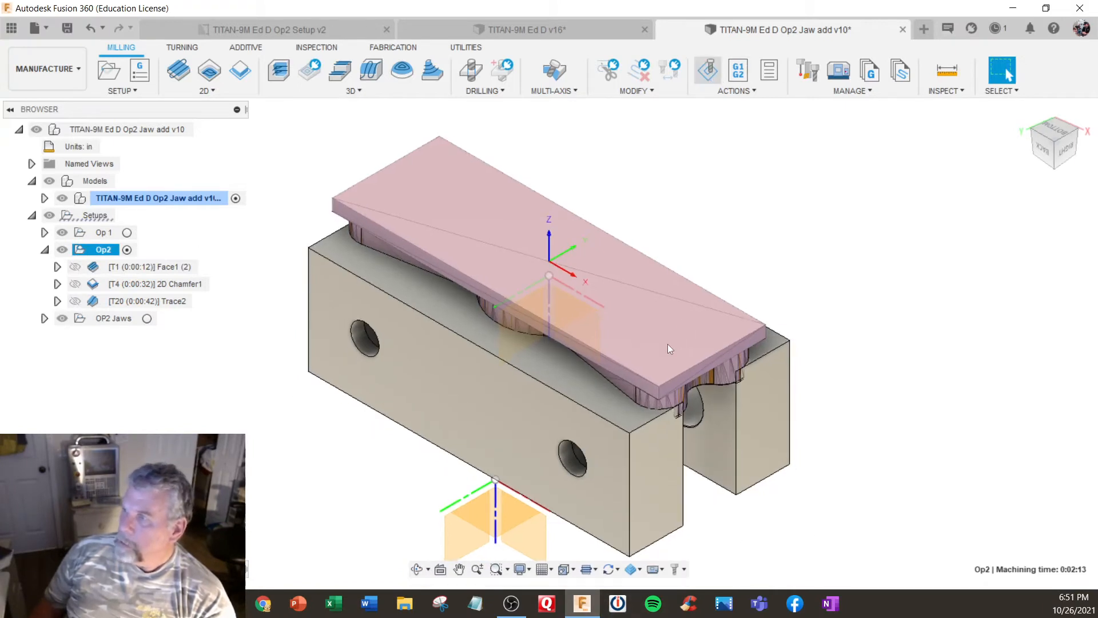
# Step: Simulate Op2 again at faster playback through Face1 (2) and into 2D Chamfer1, and close the simulation
pyautogui.click(707, 70)
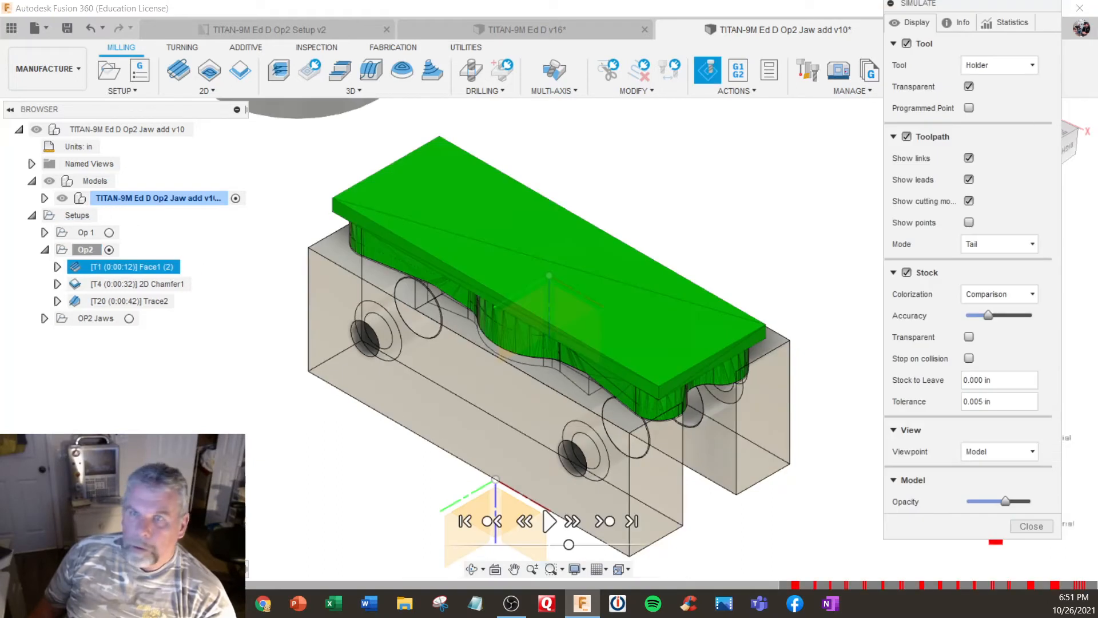
pyautogui.click(575, 524)
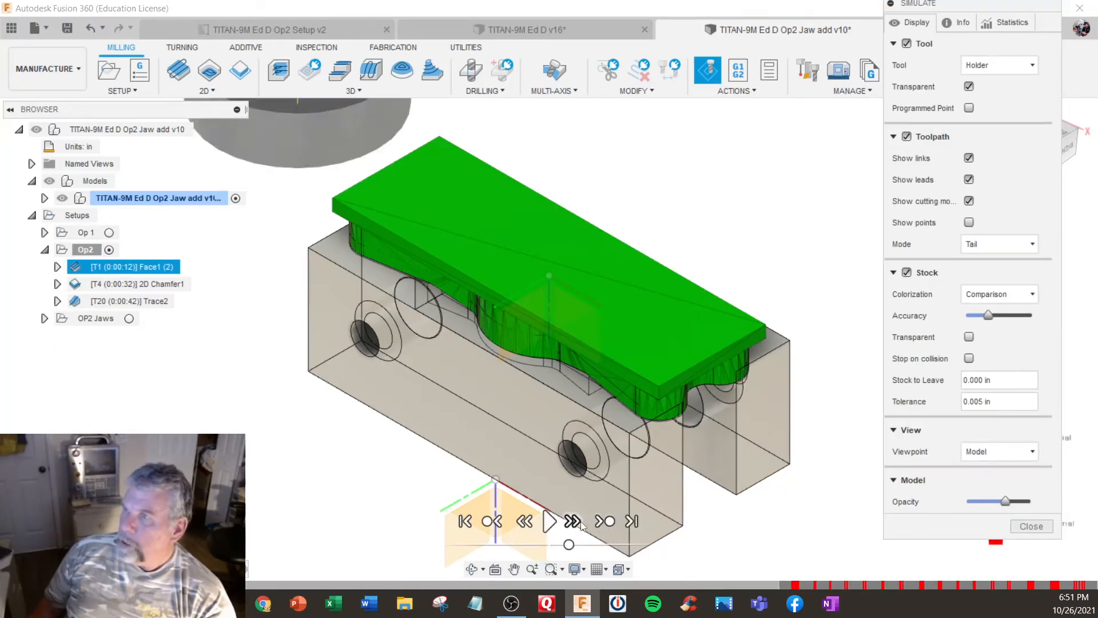
pyautogui.click(582, 525)
pyautogui.click(581, 526)
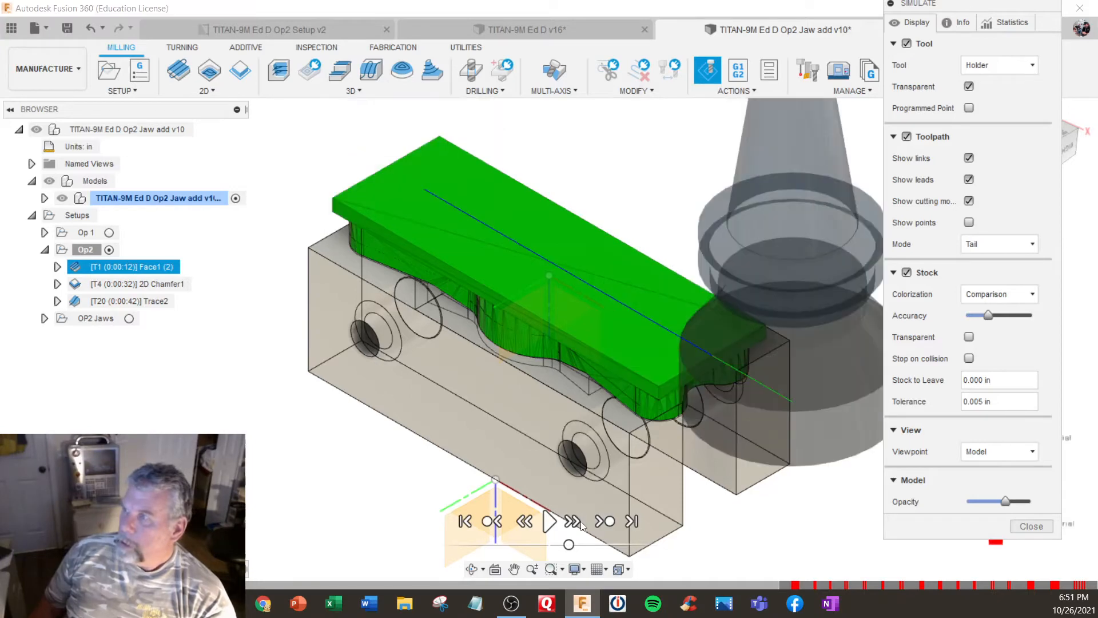
pyautogui.click(582, 525)
pyautogui.click(582, 525)
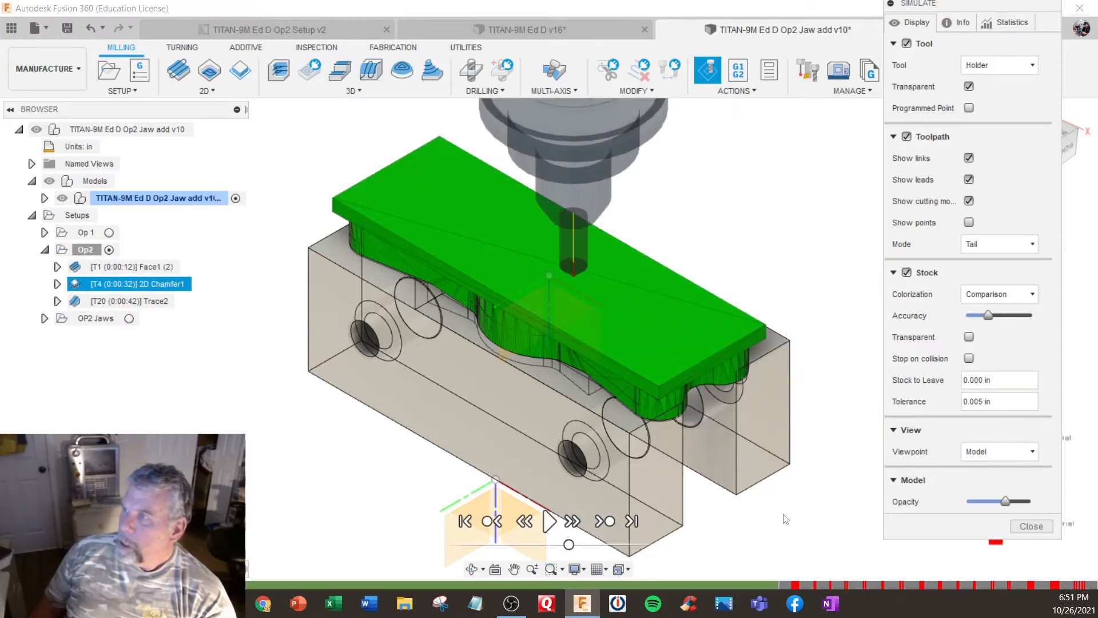
pyautogui.click(1032, 527)
# Step: Inspect the Face1 (2) toolpath over the stock from another angle, and reselect the Op2 setup
pyautogui.click(135, 267)
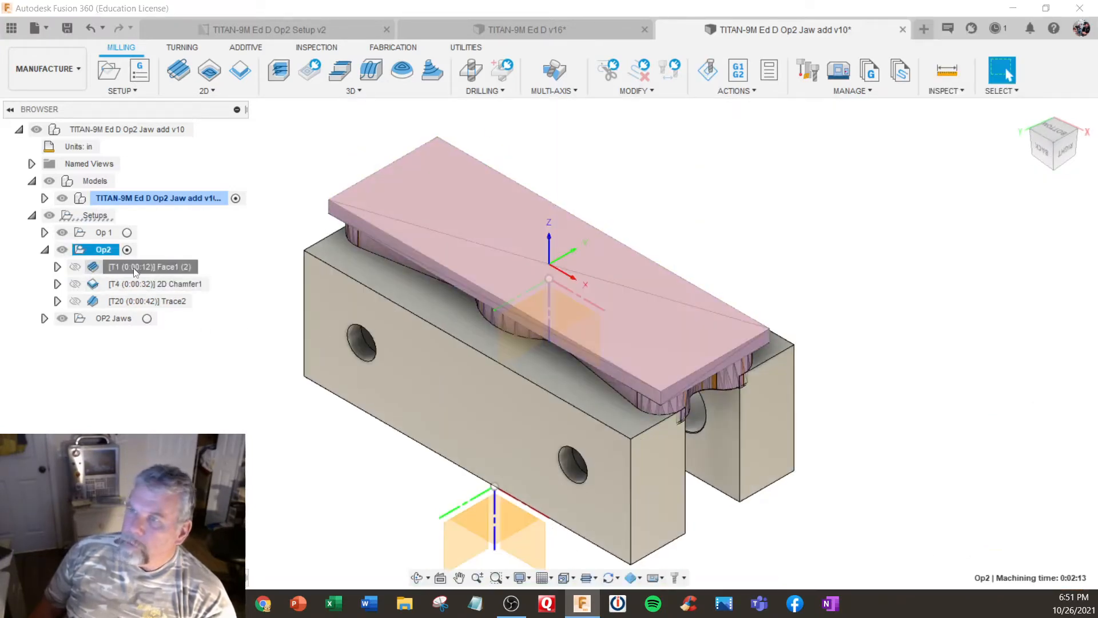
pyautogui.rightClick(135, 267)
pyautogui.keyDown('shift'); pyautogui.moveTo(484, 292); pyautogui.dragTo(515, 269, button='middle'); pyautogui.keyUp('shift')
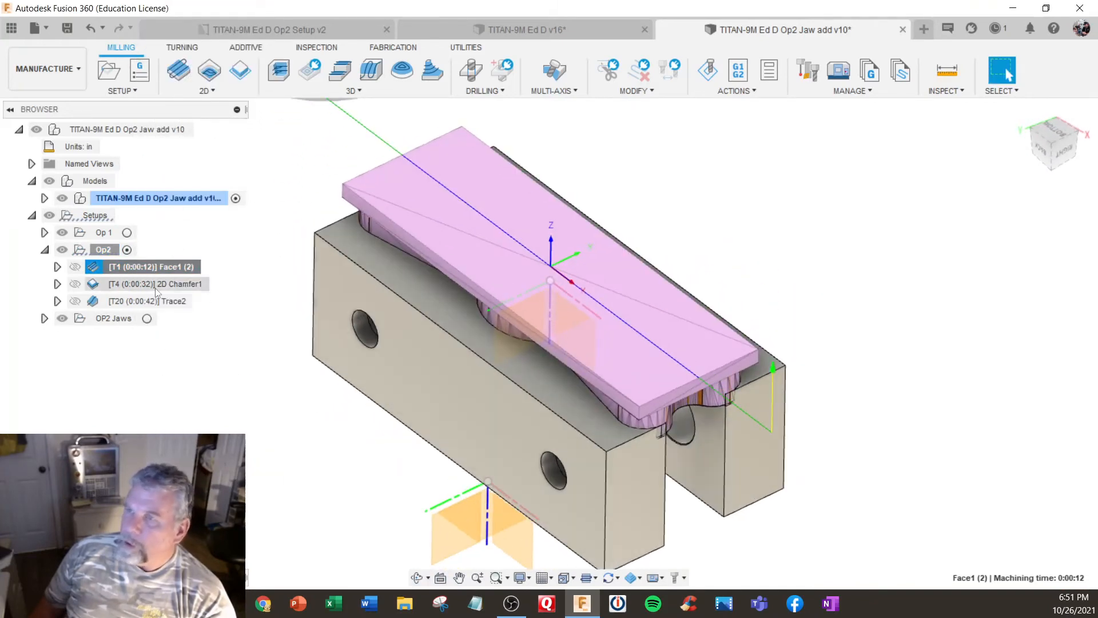
pyautogui.click(136, 250)
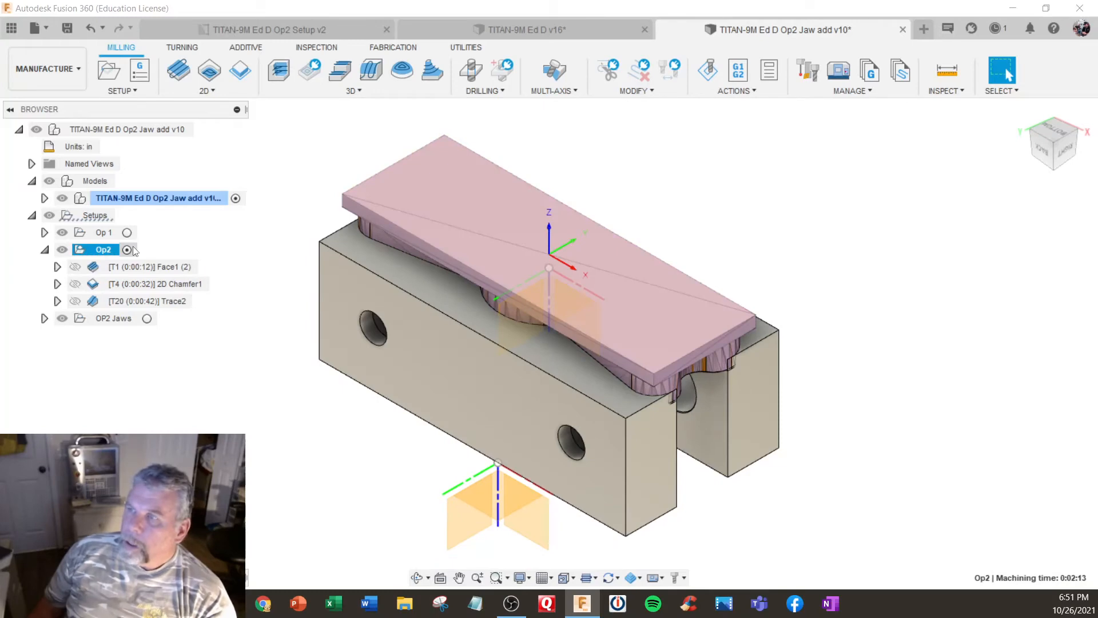
# Step: Hide the stock mesh and edit the Op2 setup so its work coordinate system origin is Model origin
pyautogui.click(44, 198)
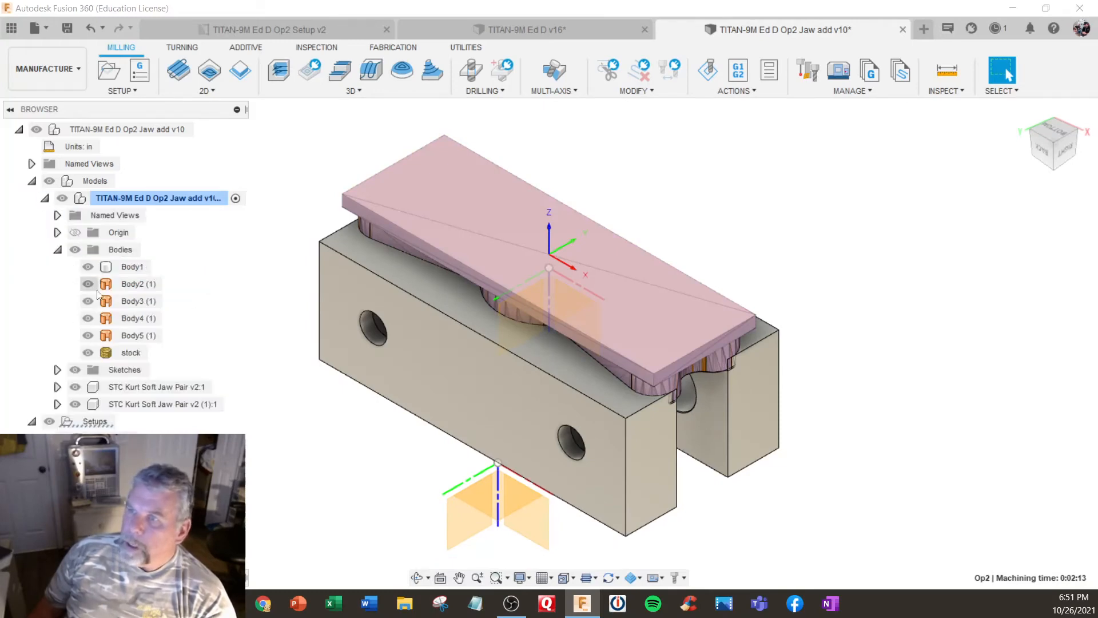
pyautogui.click(88, 352)
pyautogui.keyDown('shift'); pyautogui.moveTo(421, 276); pyautogui.dragTo(269, 410, button='middle'); pyautogui.keyUp('shift')
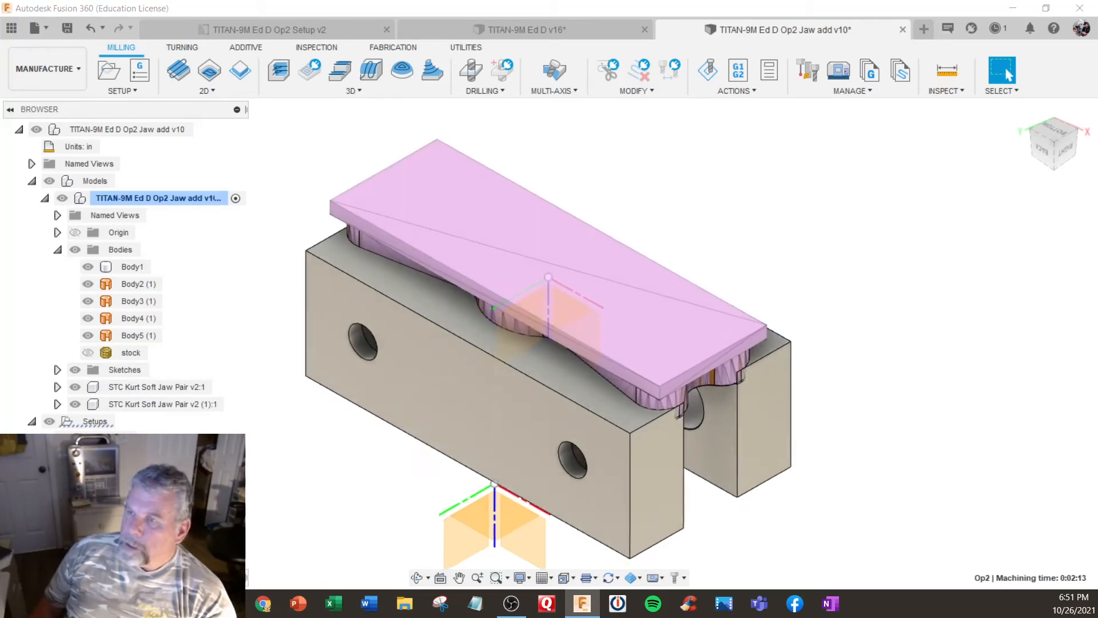
pyautogui.rightClick(132, 439)
pyautogui.click(158, 11)
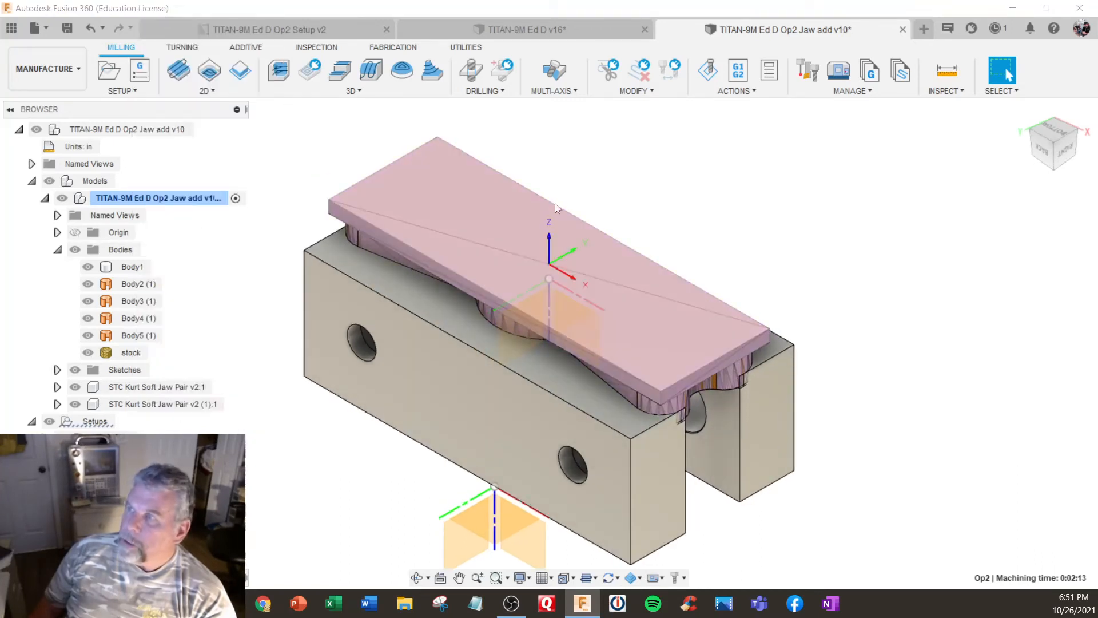
pyautogui.click(95, 353)
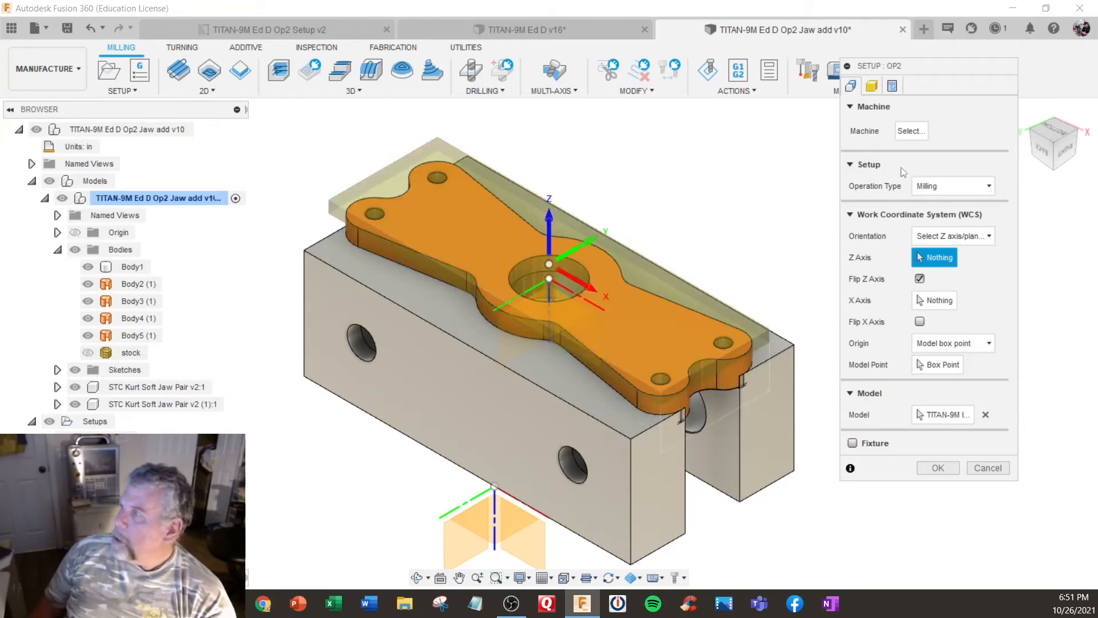
pyautogui.click(937, 366)
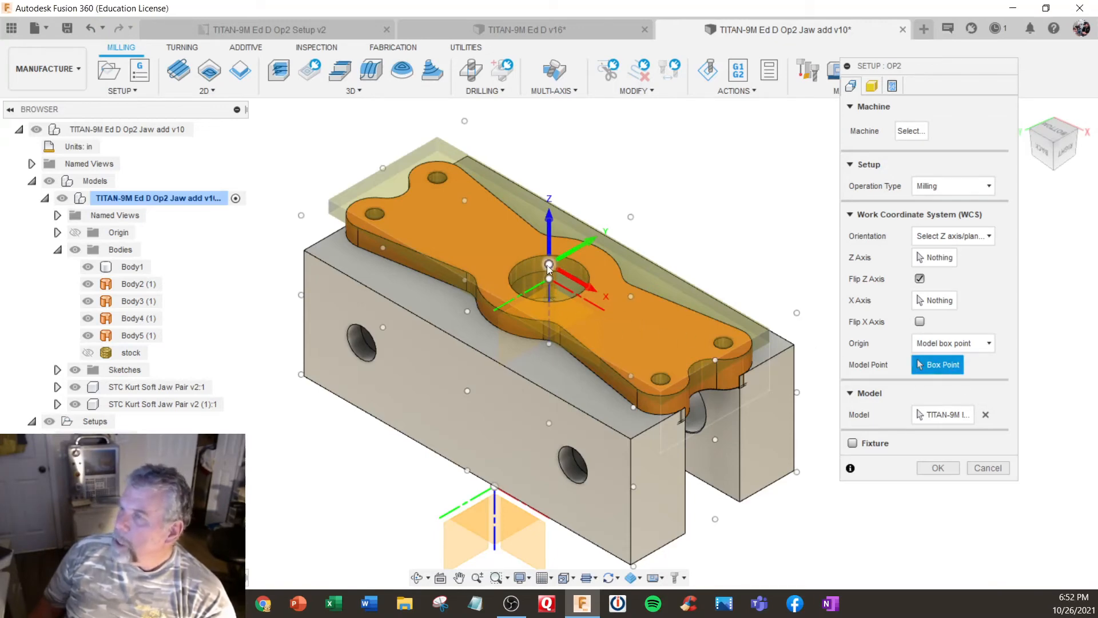
pyautogui.click(970, 344)
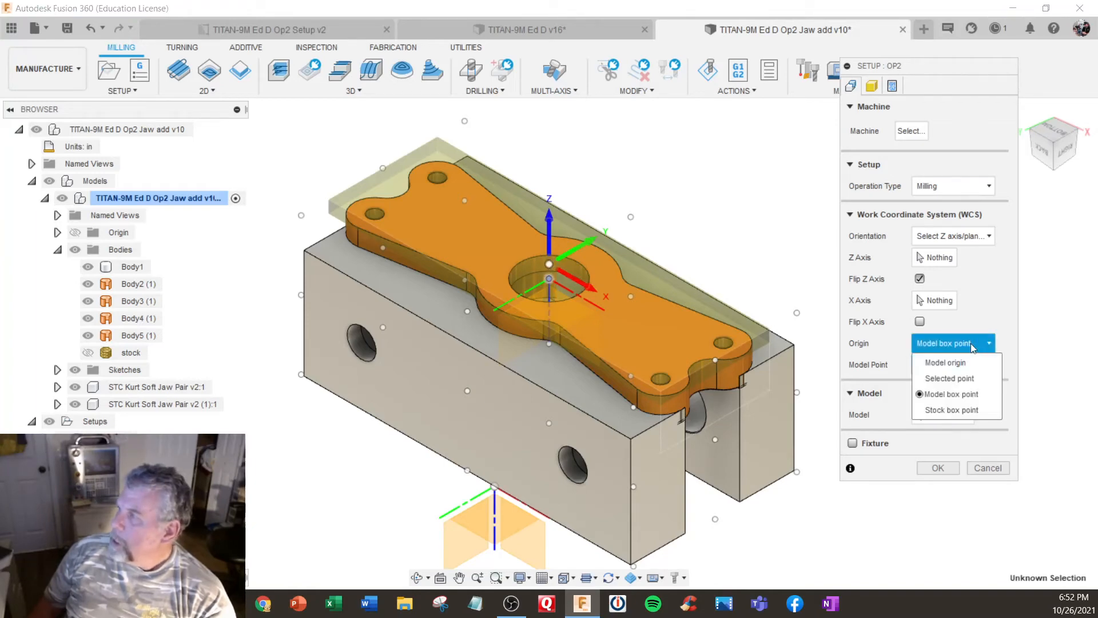
pyautogui.click(949, 363)
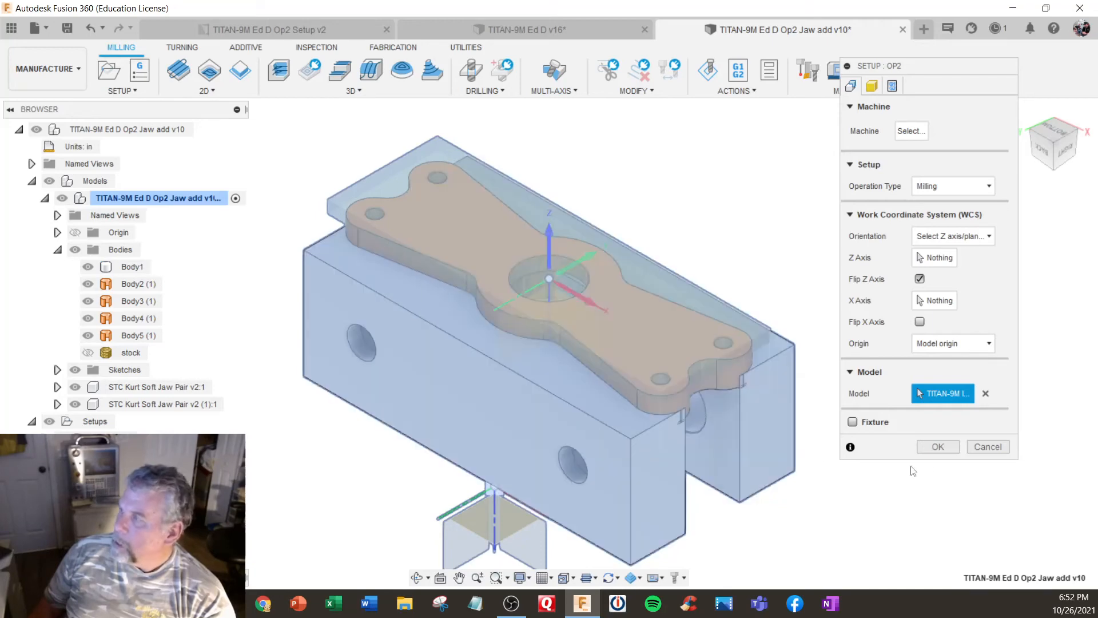
pyautogui.click(938, 447)
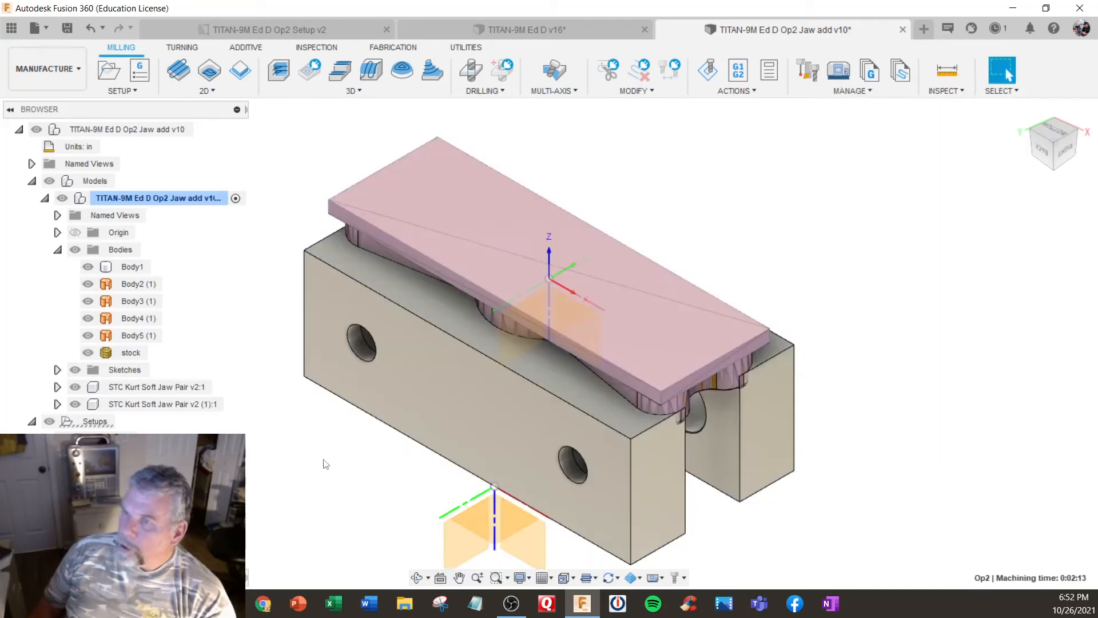
# Step: Regenerate the Op2 setup's toolpaths, hide the stock mesh, and collapse the Bodies listing
pyautogui.click(88, 353)
pyautogui.keyDown('shift'); pyautogui.moveTo(343, 332); pyautogui.dragTo(226, 420, button='middle'); pyautogui.keyUp('shift')
pyautogui.click(129, 438)
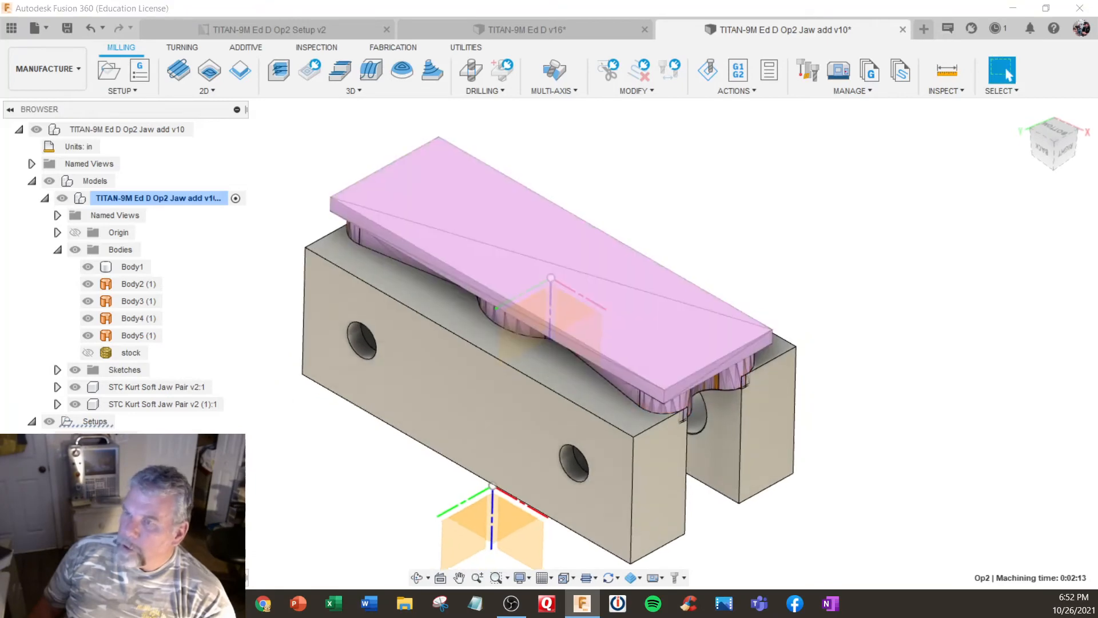
pyautogui.rightClick(132, 438)
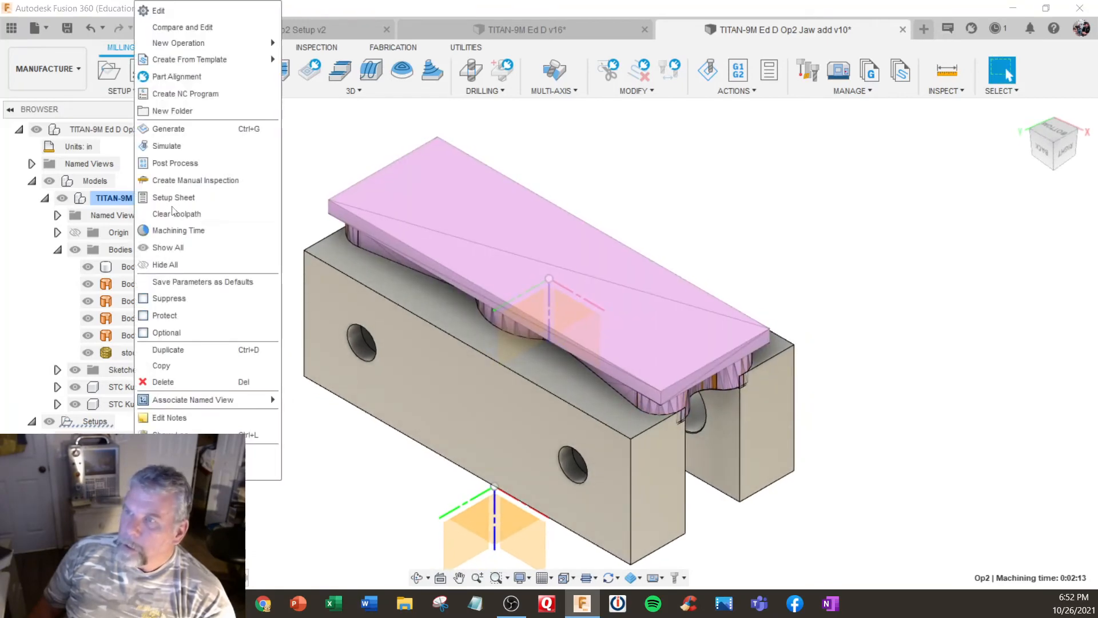
pyautogui.click(179, 132)
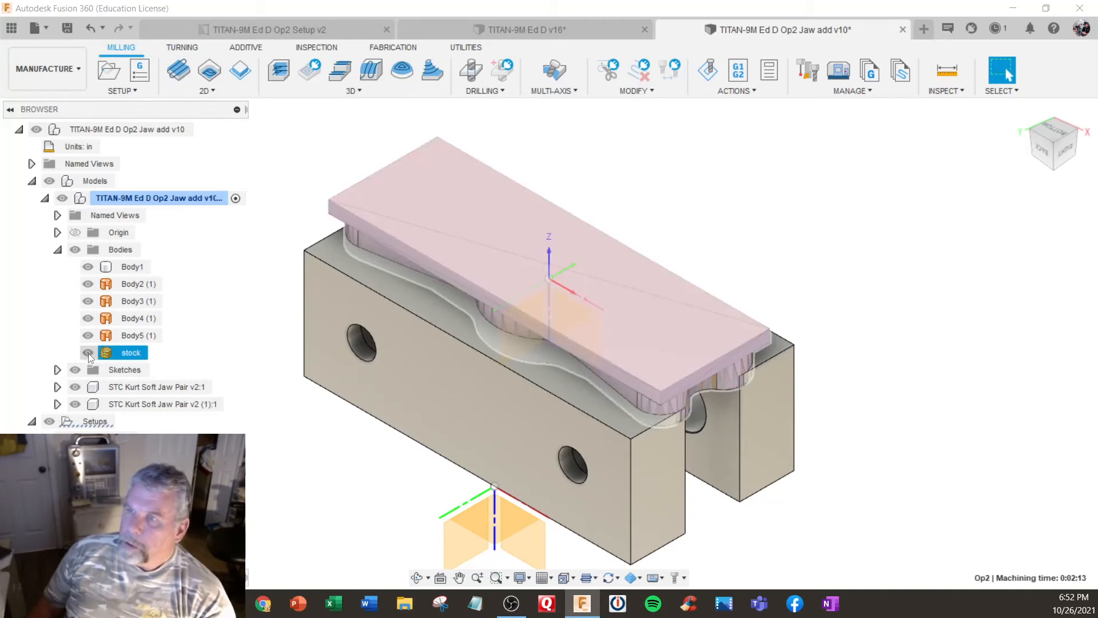
pyautogui.click(88, 352)
pyautogui.click(59, 251)
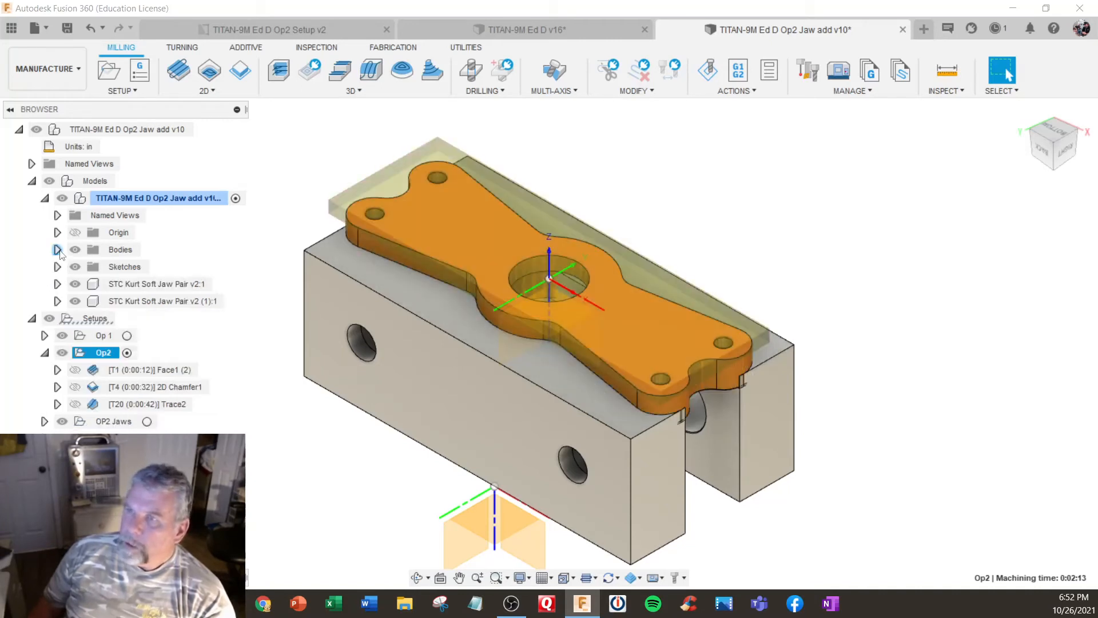
# Step: Edit the Op2 setup, clear its model selection, and choose Body1 as the only model
pyautogui.click(138, 354)
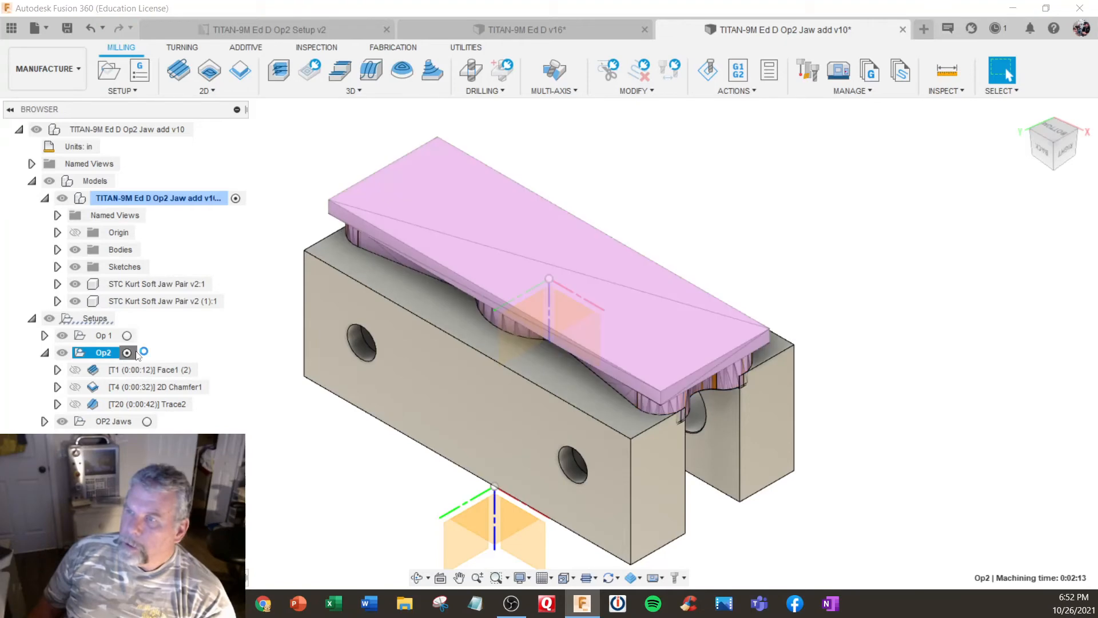
pyautogui.rightClick(137, 353)
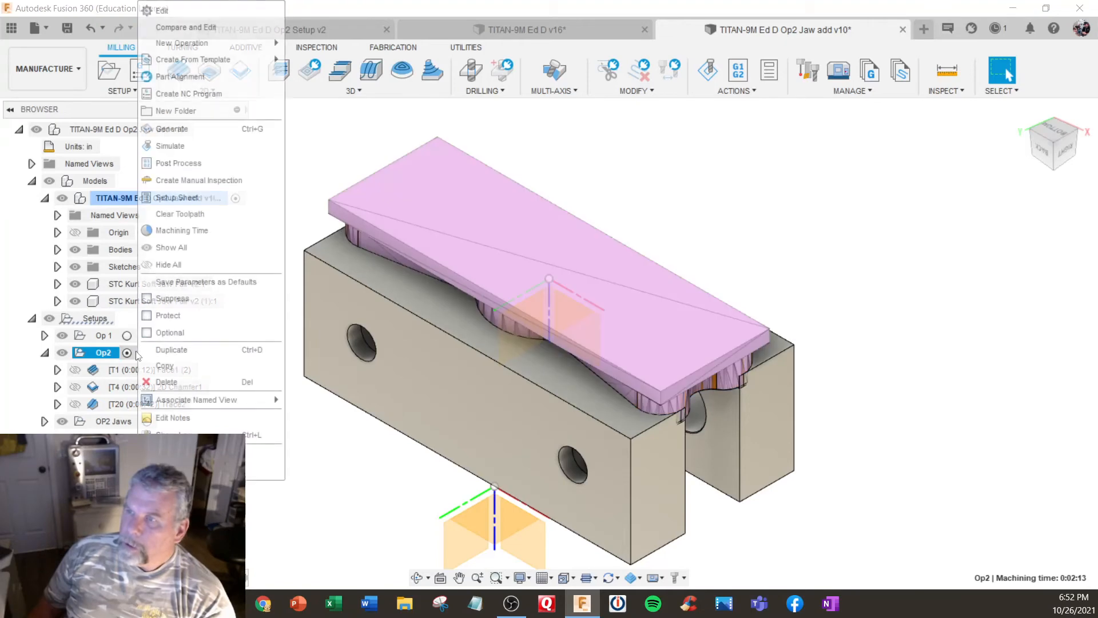
pyautogui.click(184, 12)
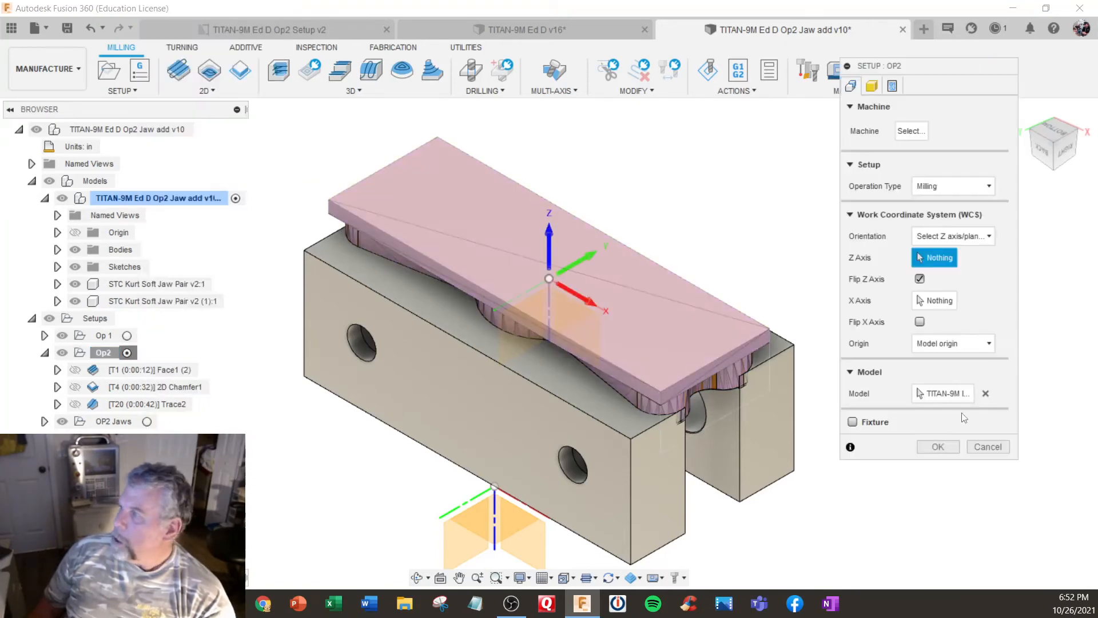
pyautogui.click(949, 395)
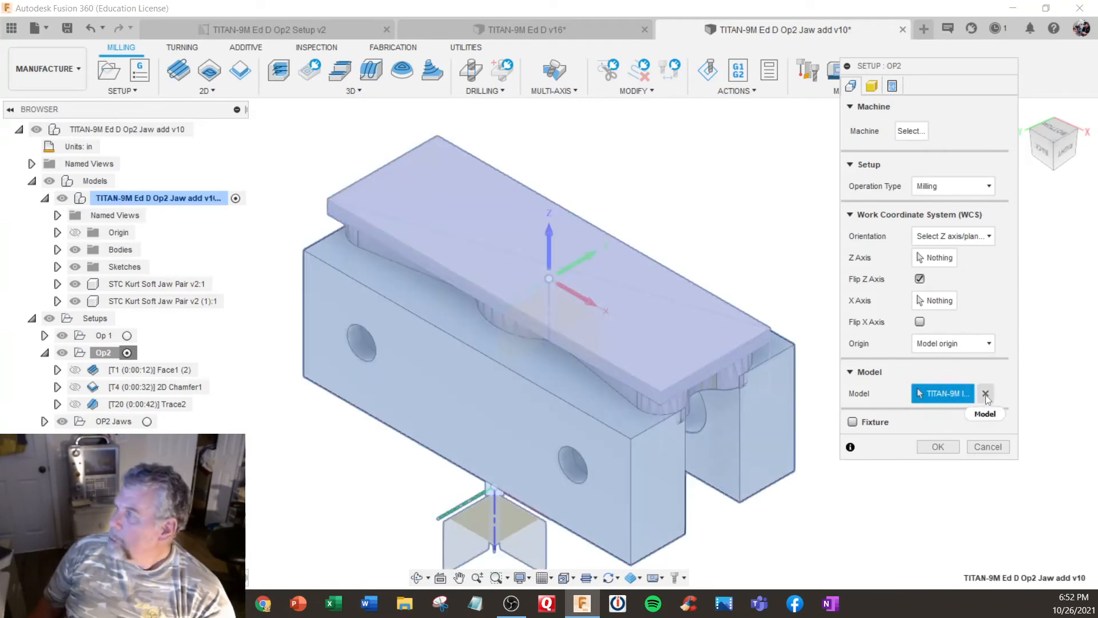
pyautogui.click(985, 393)
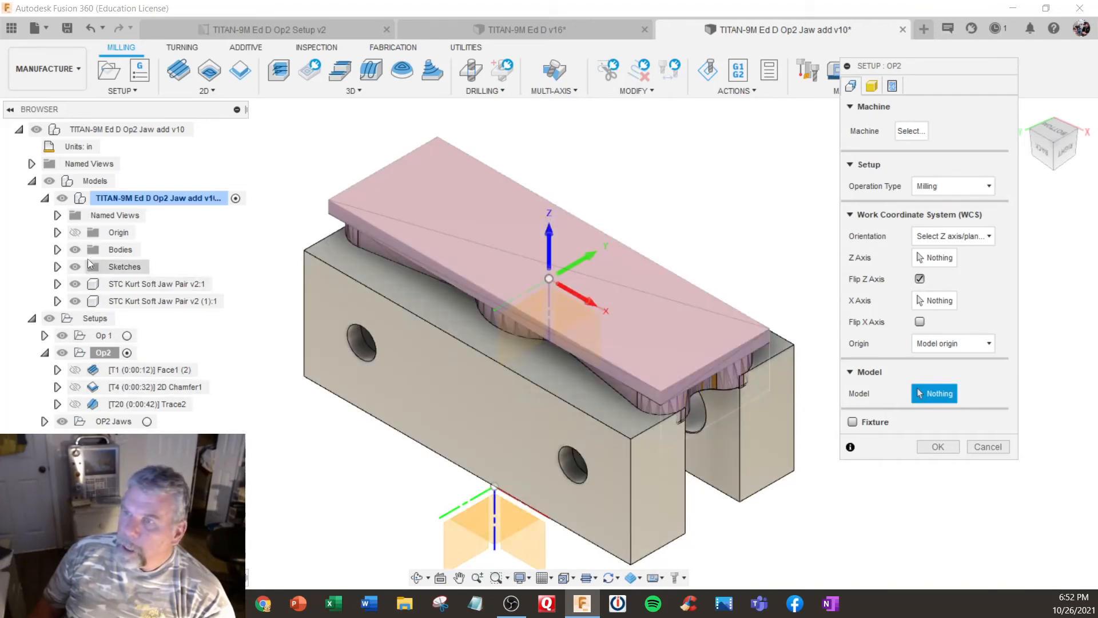
pyautogui.click(57, 249)
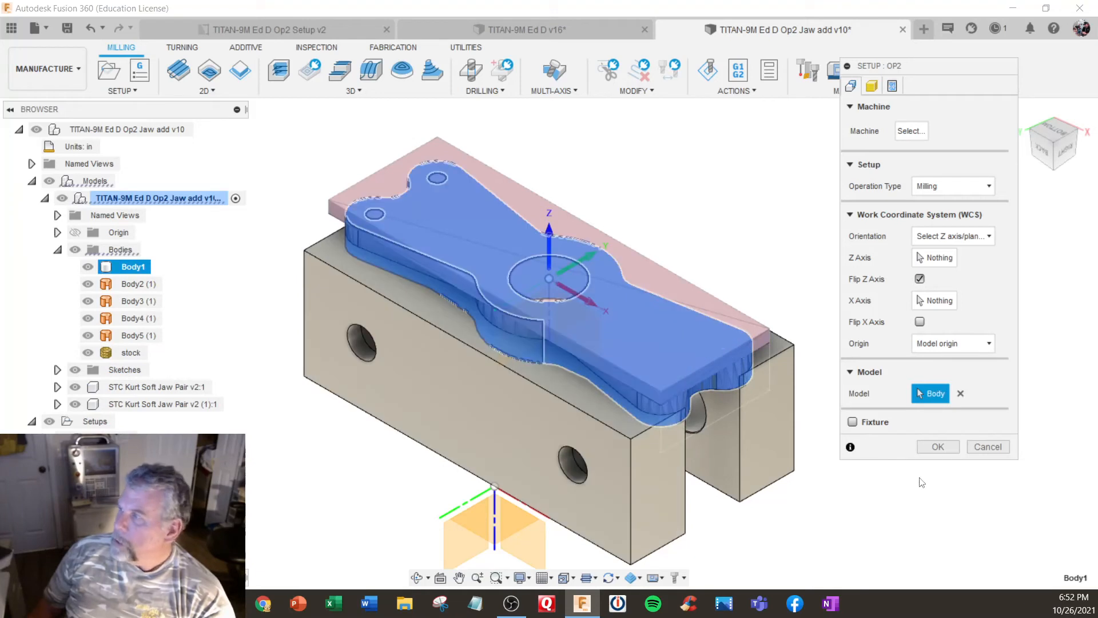
pyautogui.click(938, 446)
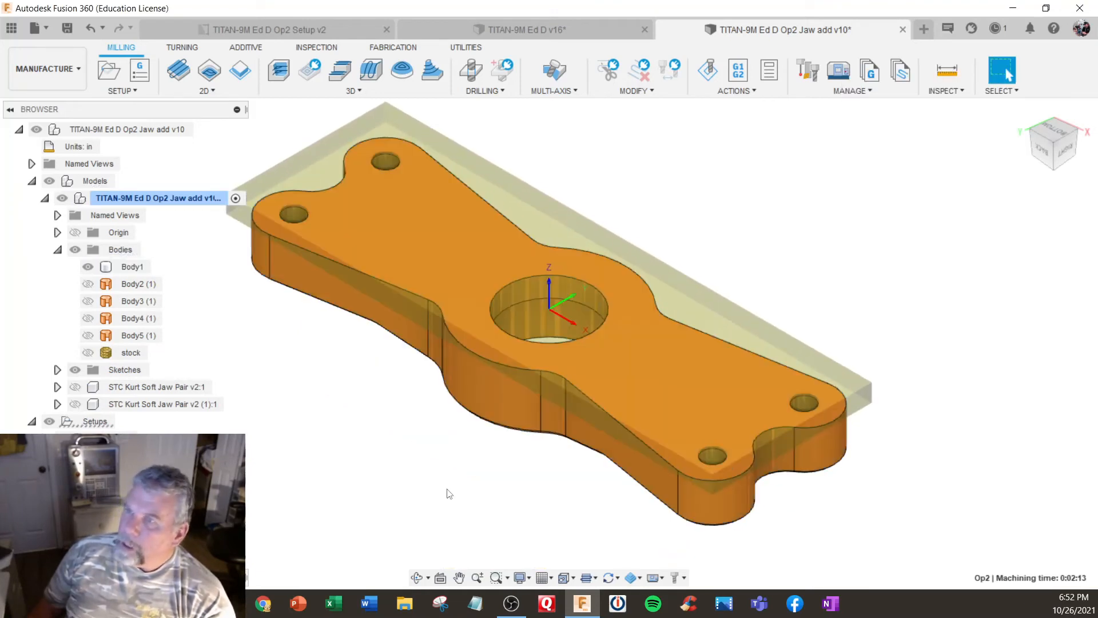
# Step: Regenerate all toolpaths in the Op2 setup
pyautogui.keyDown('shift'); pyautogui.moveTo(451, 490); pyautogui.dragTo(444, 481, button='middle'); pyautogui.keyUp('shift')
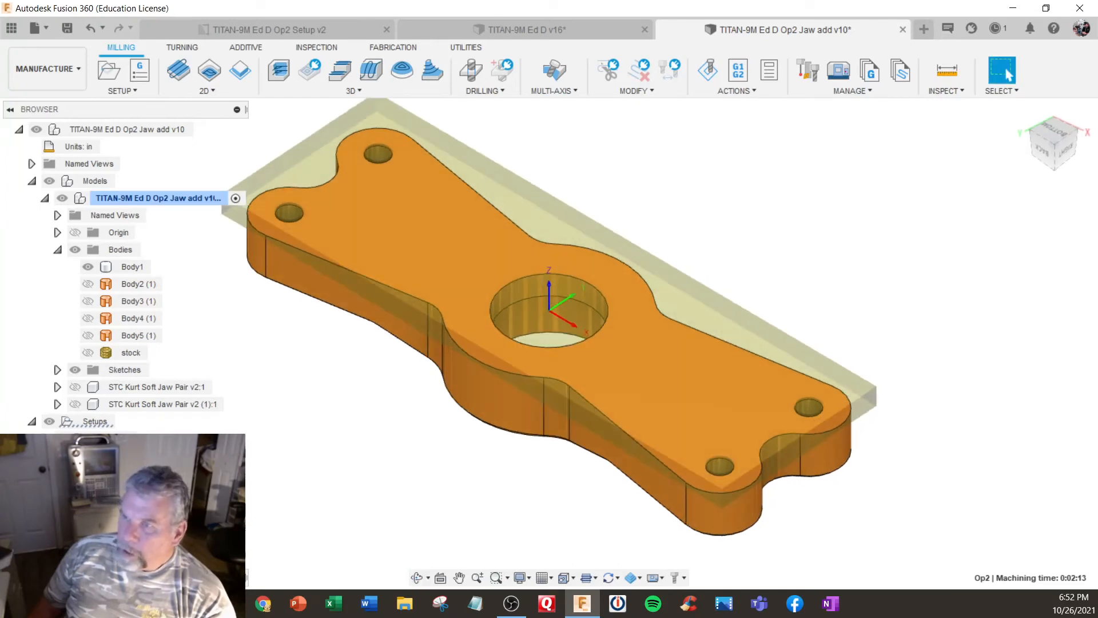
pyautogui.rightClick(137, 479)
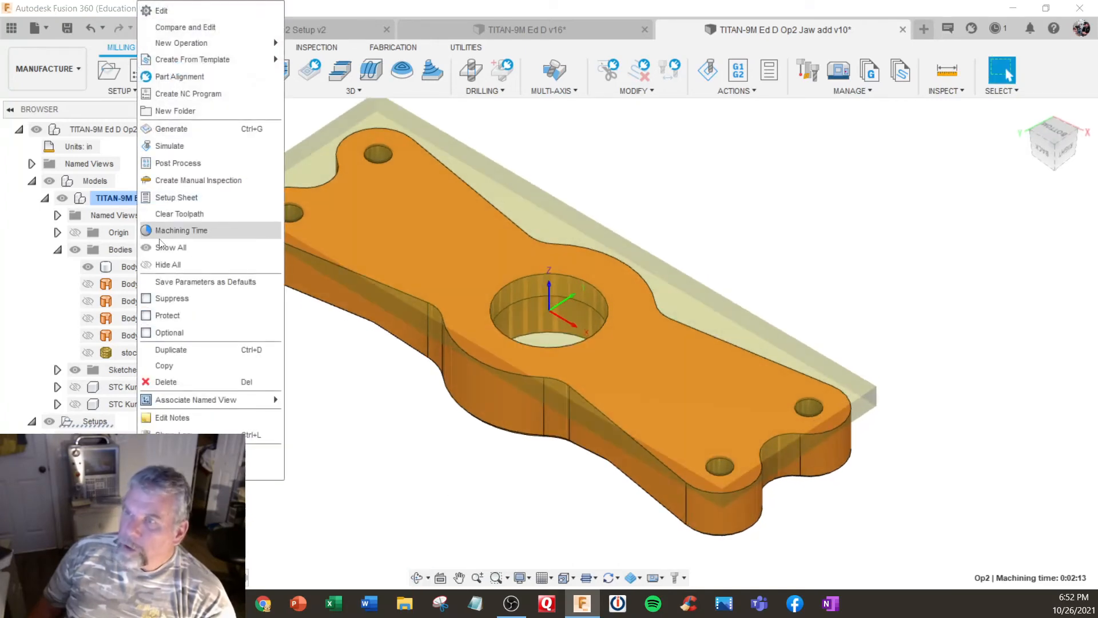
pyautogui.click(171, 129)
pyautogui.click(391, 290)
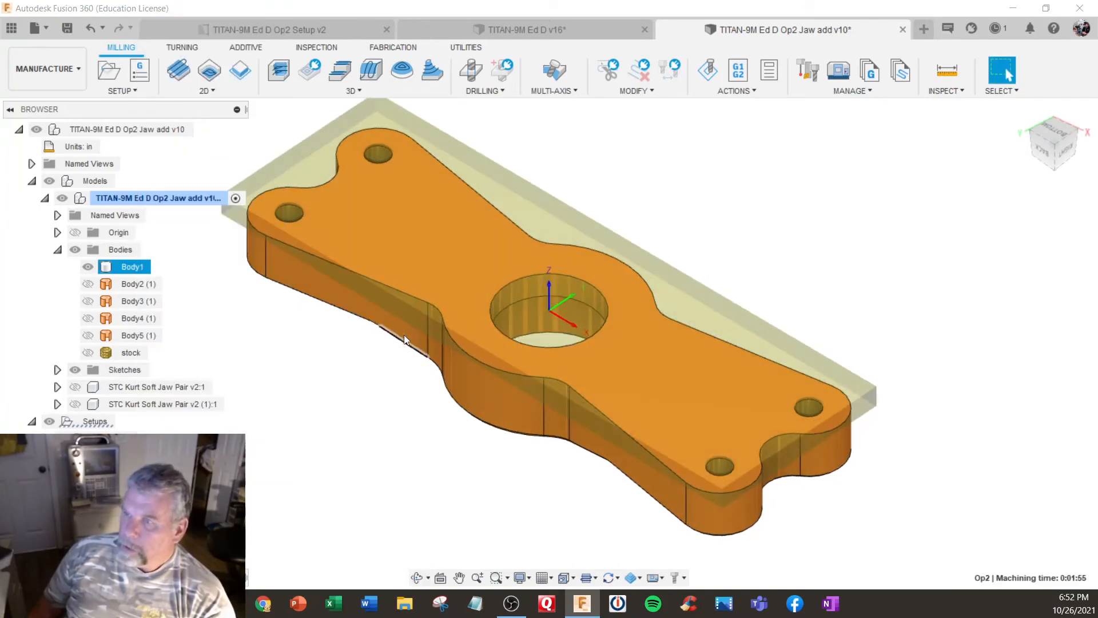
pyautogui.click(313, 437)
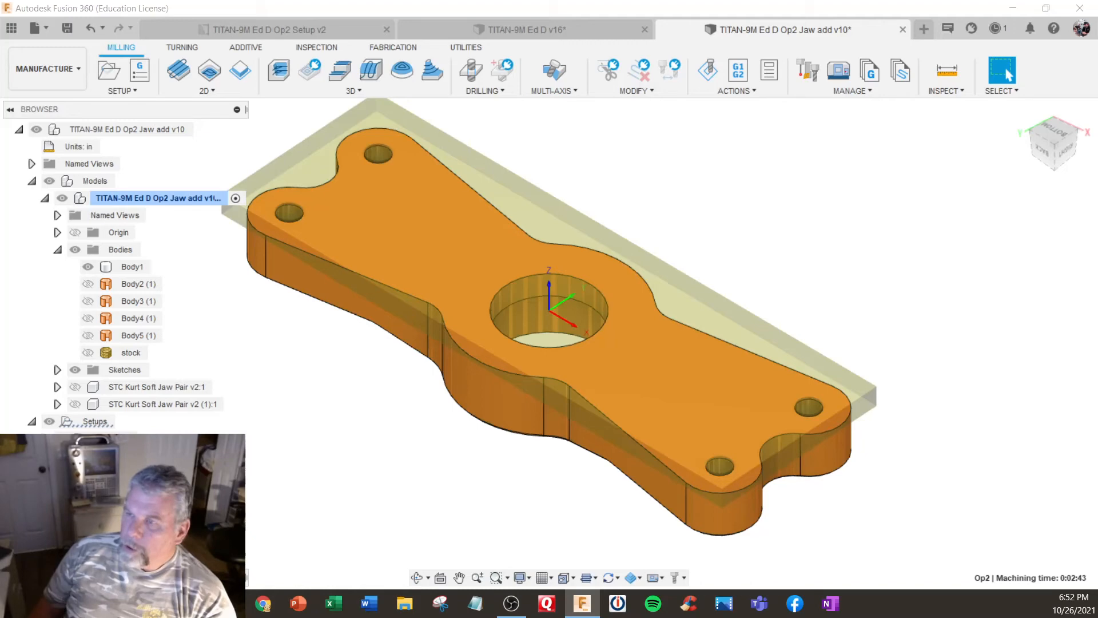
# Step: Simulate the Op2 toolpaths through Trace2 at a faster playback speed, and close the simulation
pyautogui.rightClick(135, 439)
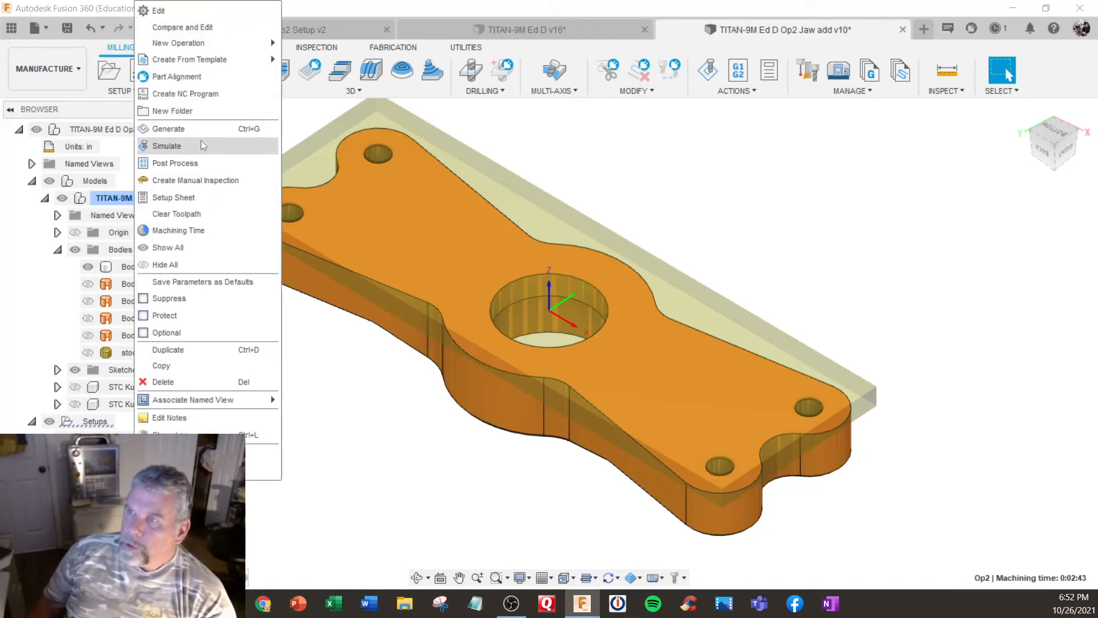
pyautogui.press('Escape')
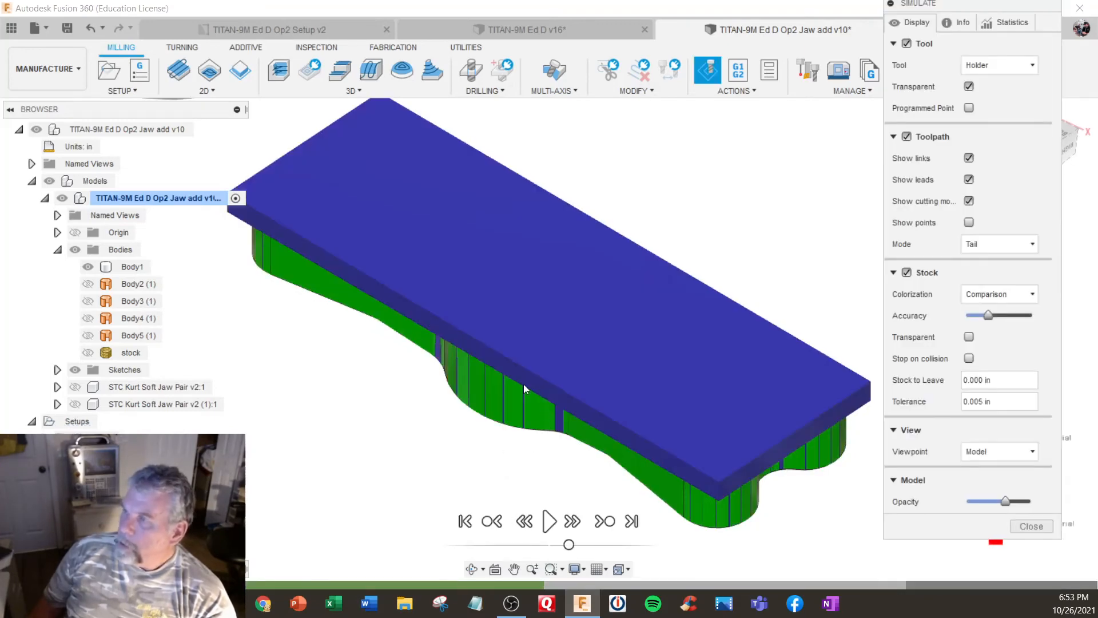
pyautogui.keyDown('shift'); pyautogui.moveTo(523, 383); pyautogui.dragTo(550, 392, button='middle'); pyautogui.keyUp('shift')
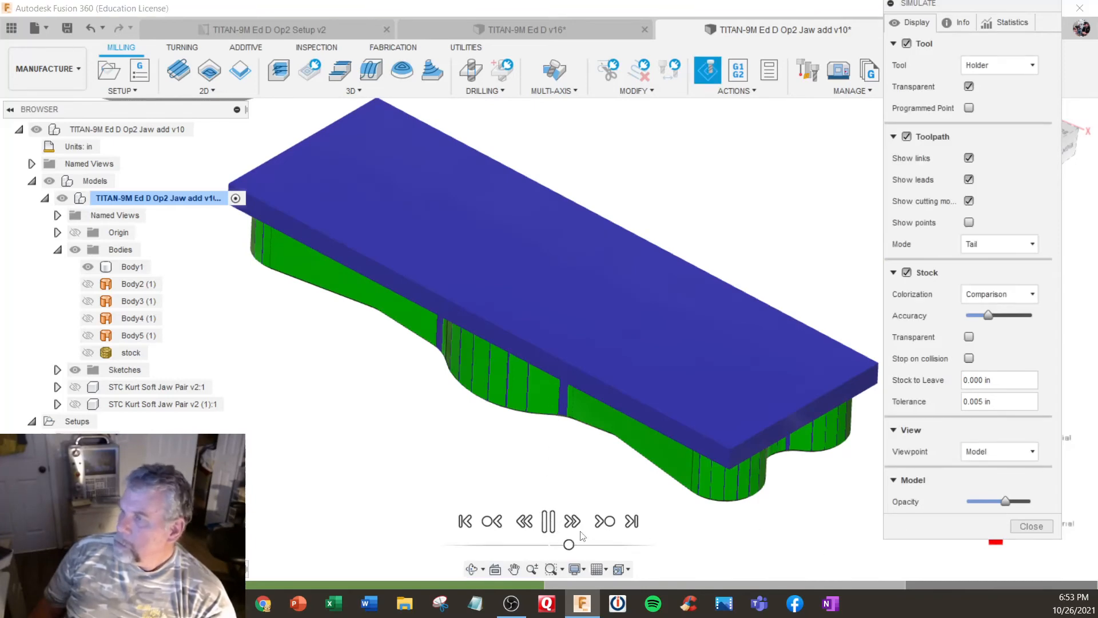
pyautogui.scroll(-2, 572, 532)
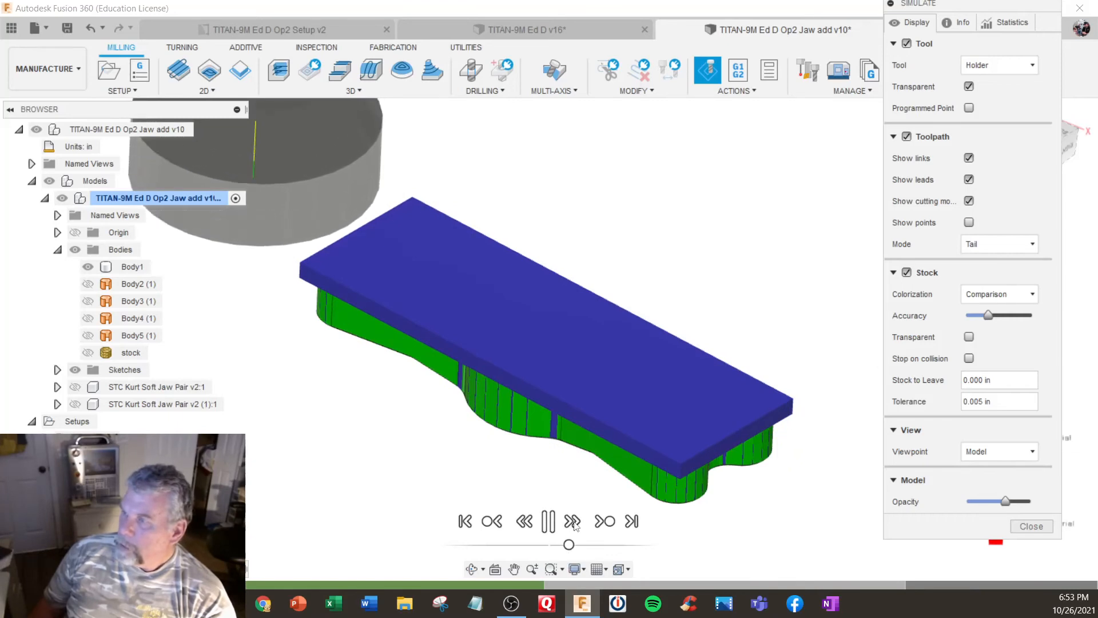
pyautogui.click(573, 521)
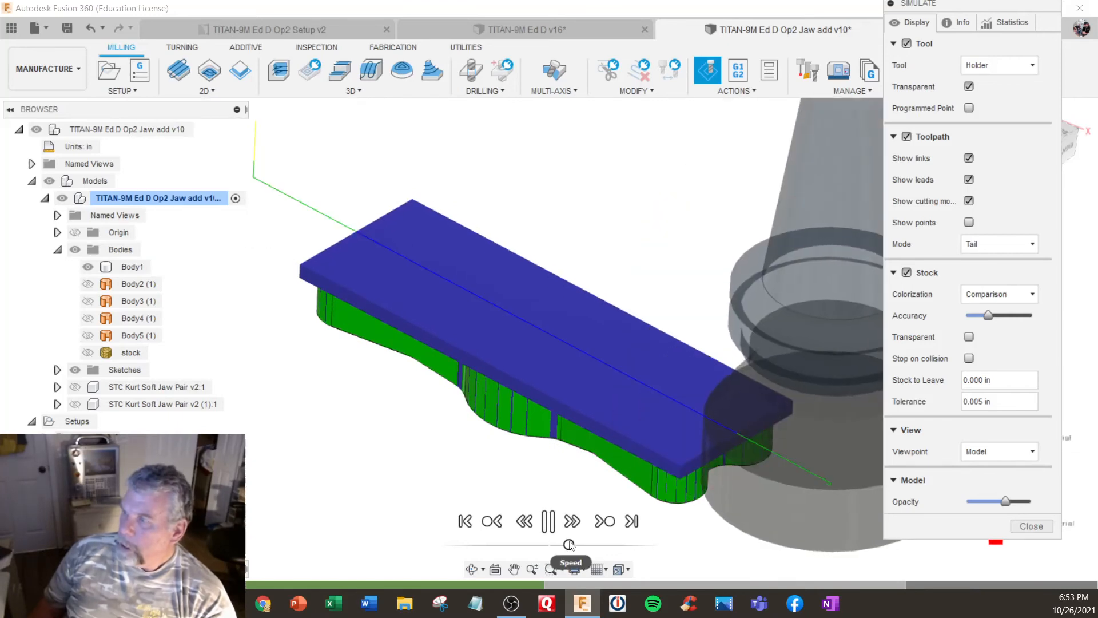
pyautogui.moveTo(569, 544); pyautogui.dragTo(598, 546)
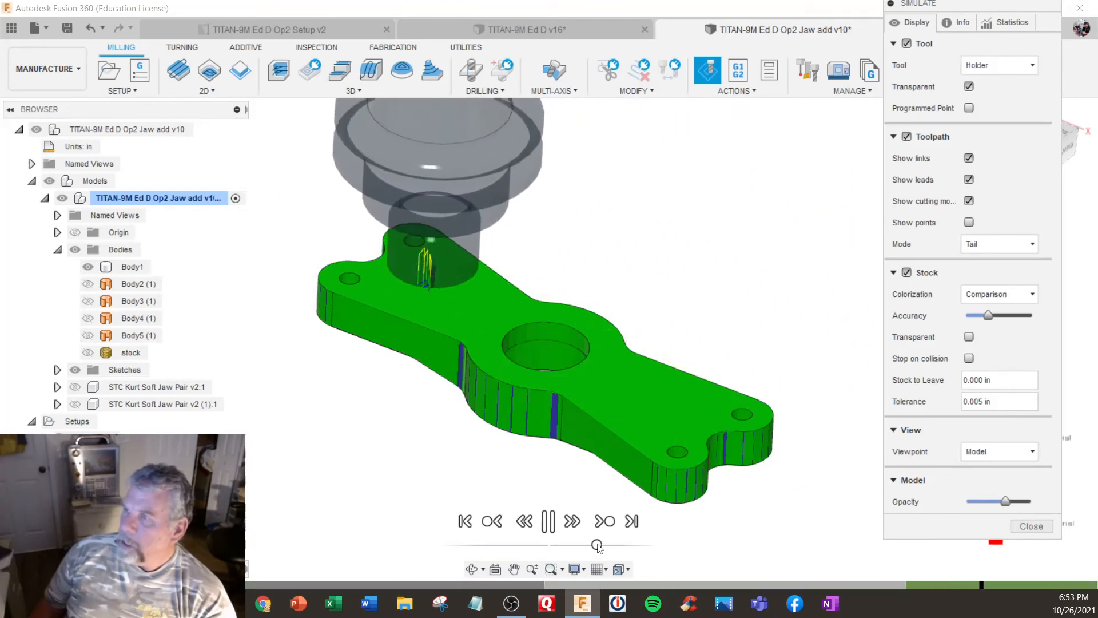
pyautogui.click(597, 546)
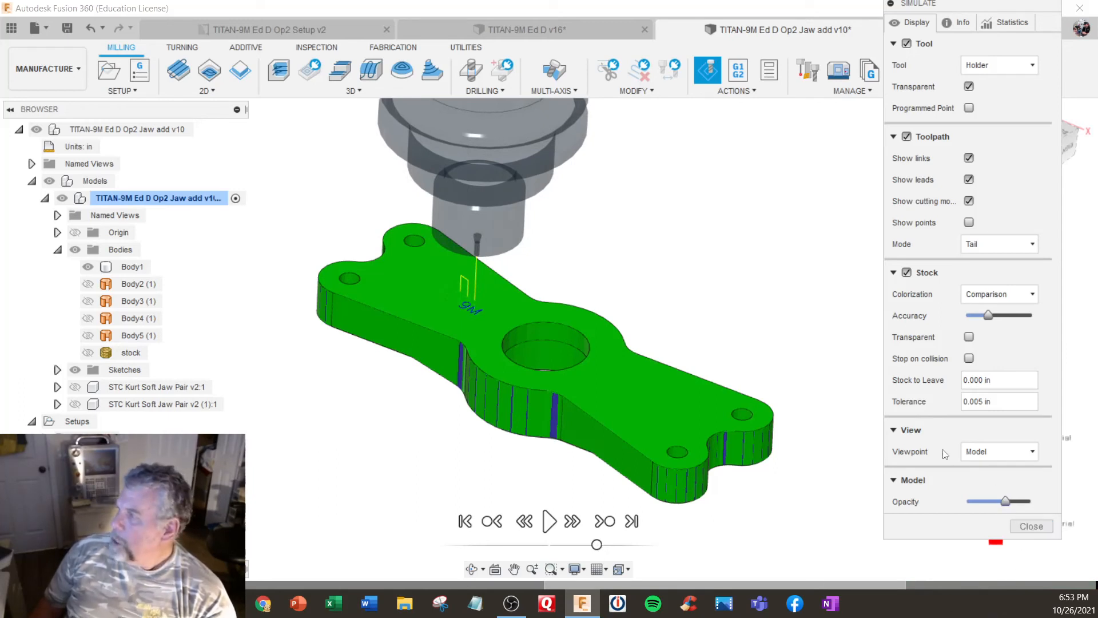
pyautogui.click(1034, 451)
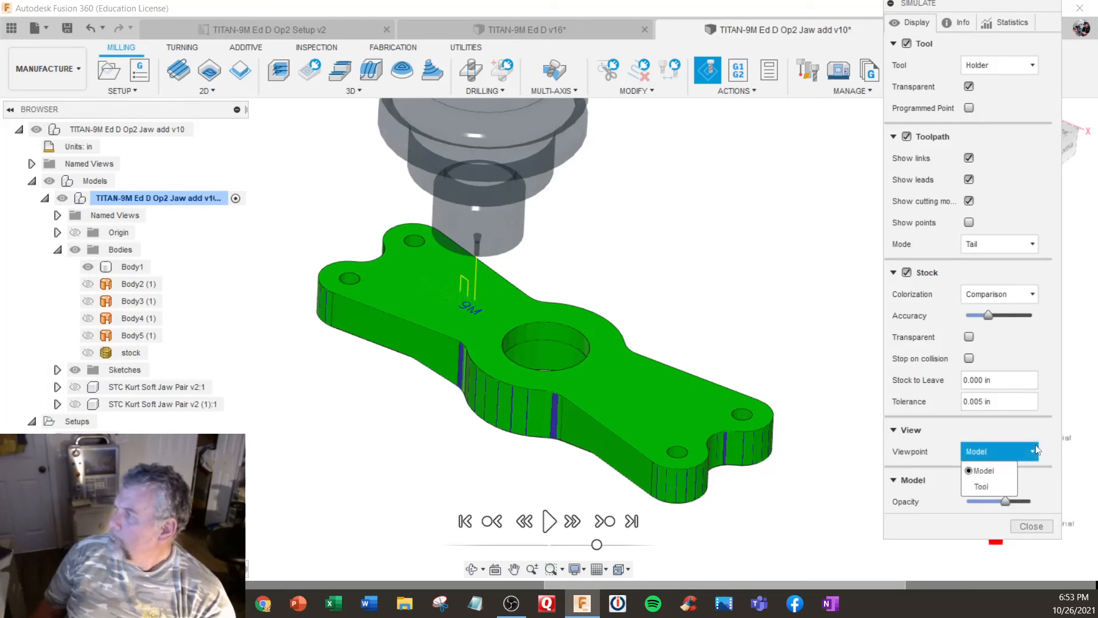
pyautogui.click(1036, 450)
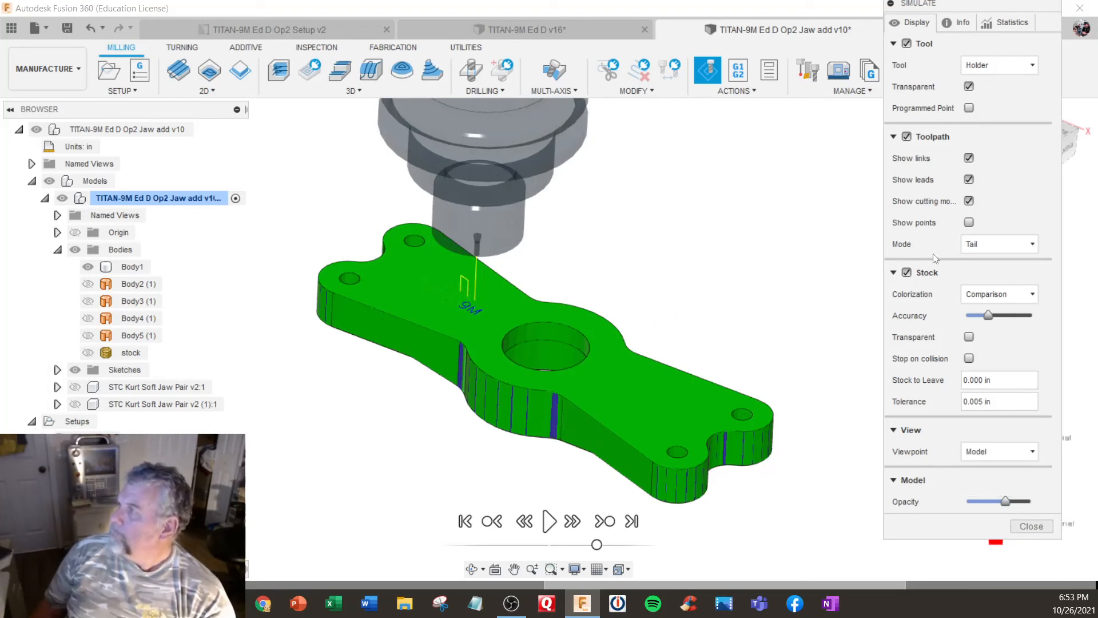
pyautogui.click(1042, 528)
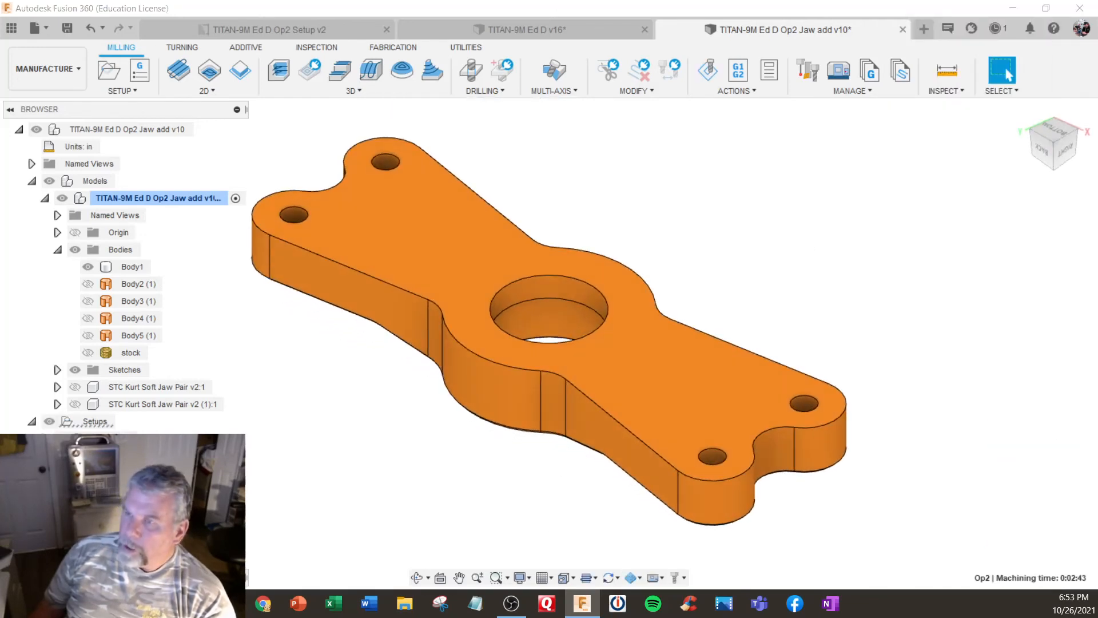
# Step: Enable Fixture in the Op2 setup, select both STC Kurt Soft Jaw Pair components as fixtures, show them, and collapse the Bodies listing
pyautogui.rightClick(137, 456)
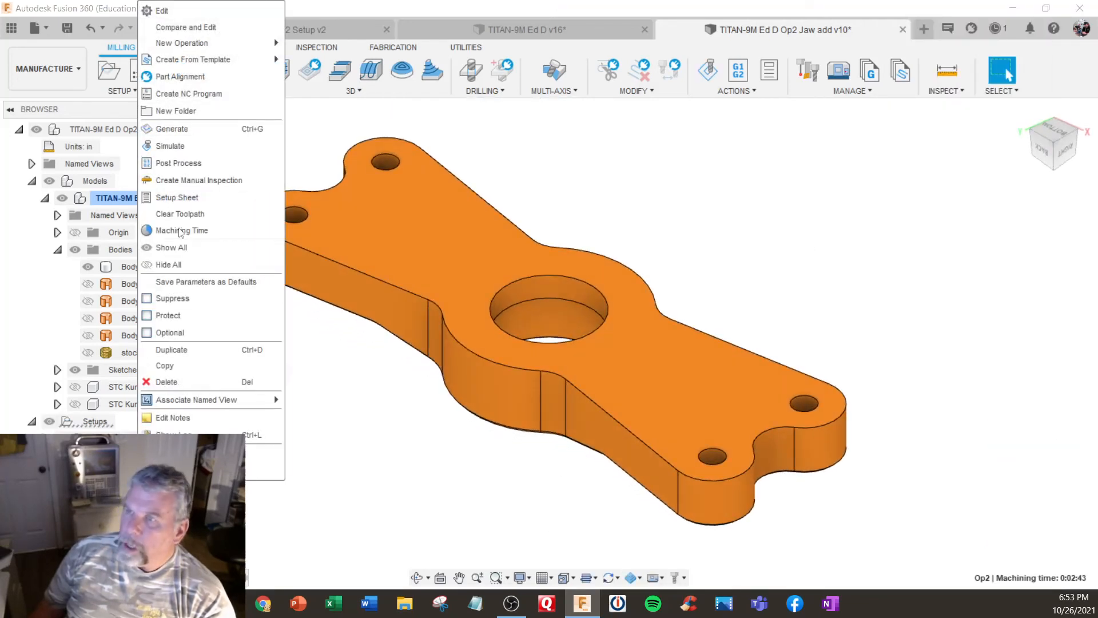
pyautogui.click(195, 10)
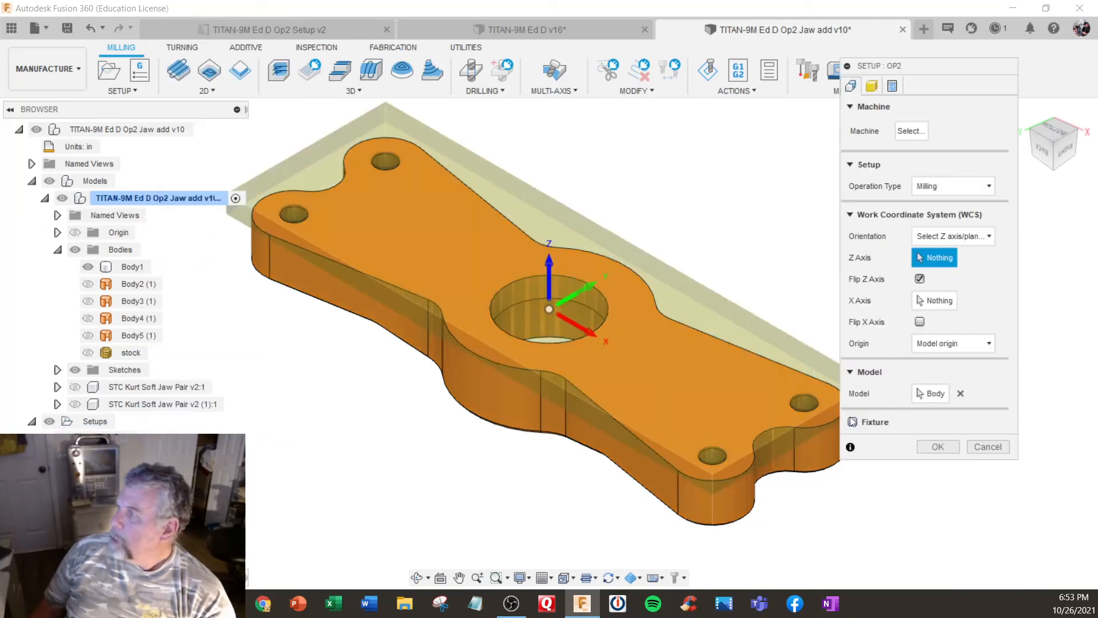
pyautogui.click(852, 421)
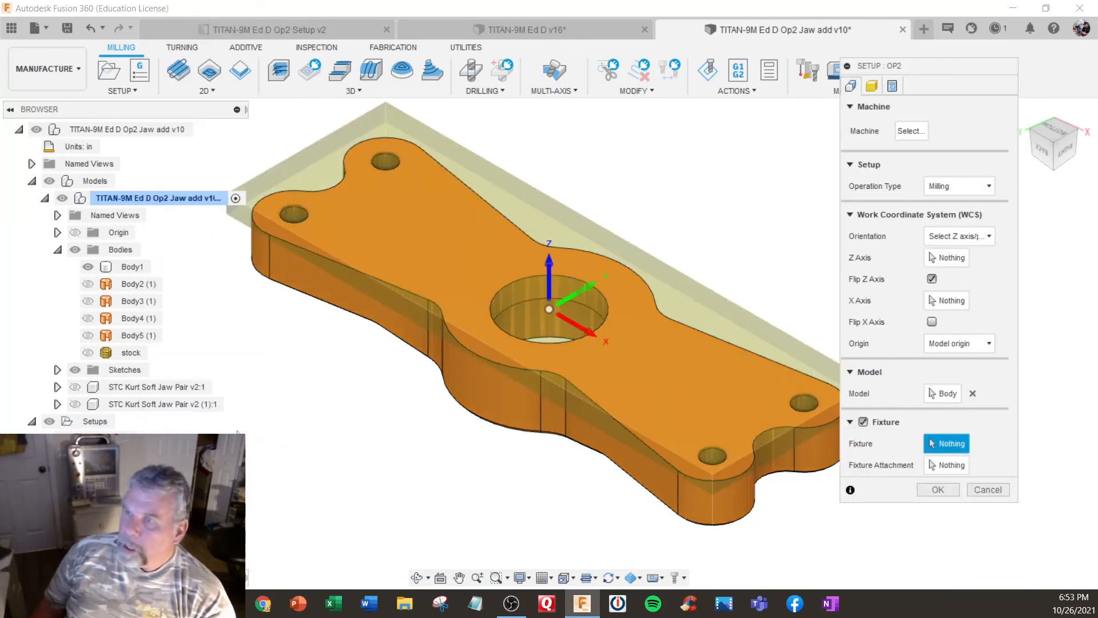
pyautogui.click(114, 386)
pyautogui.click(113, 404)
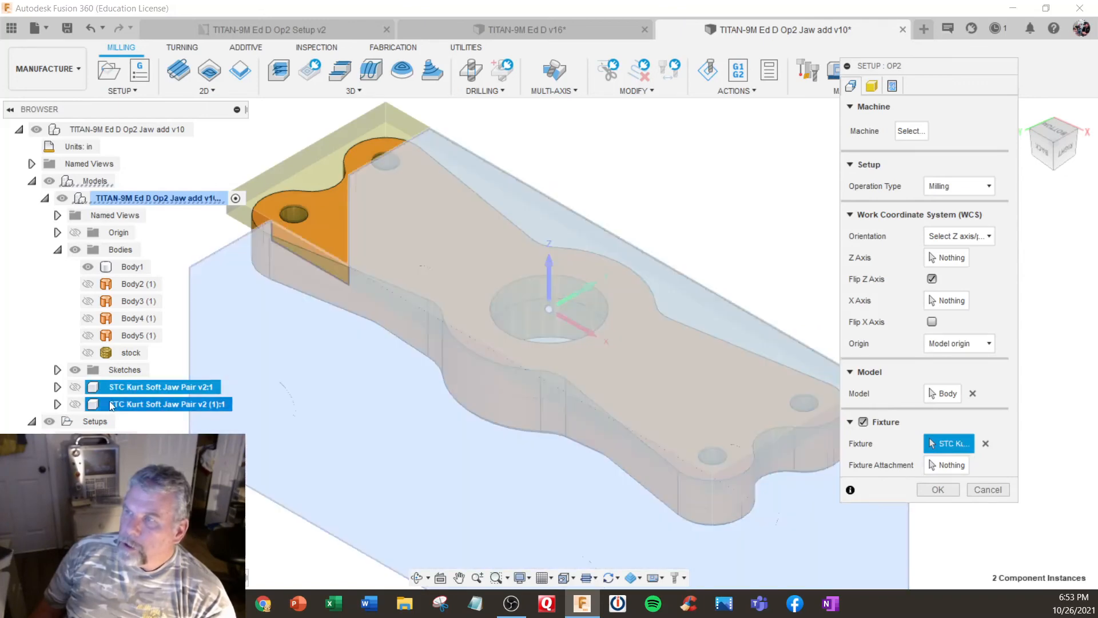
pyautogui.click(74, 387)
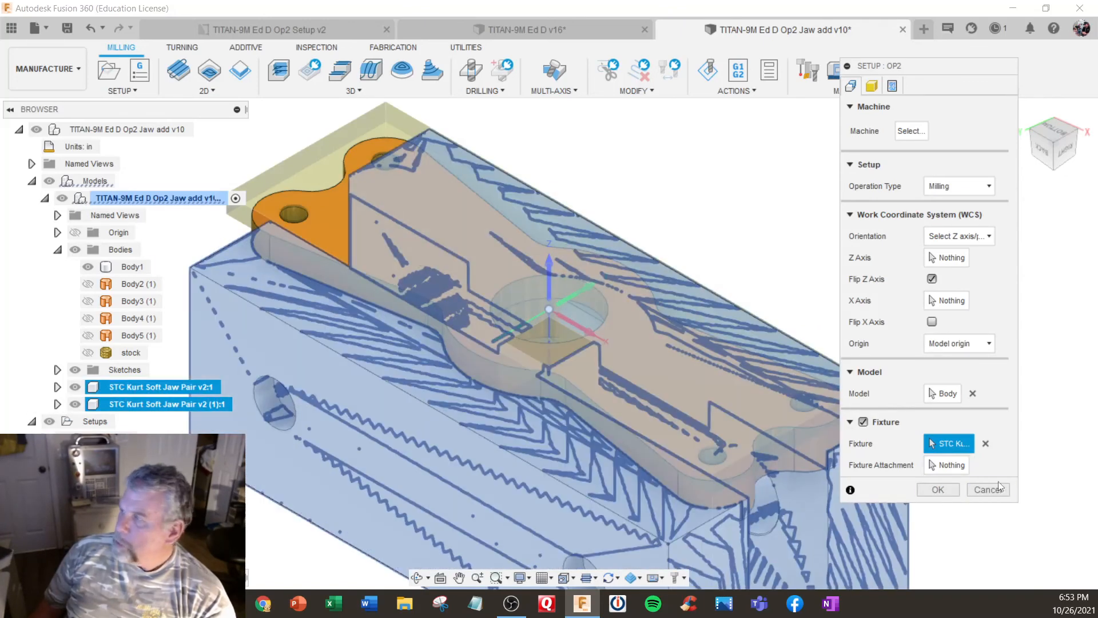
pyautogui.click(949, 490)
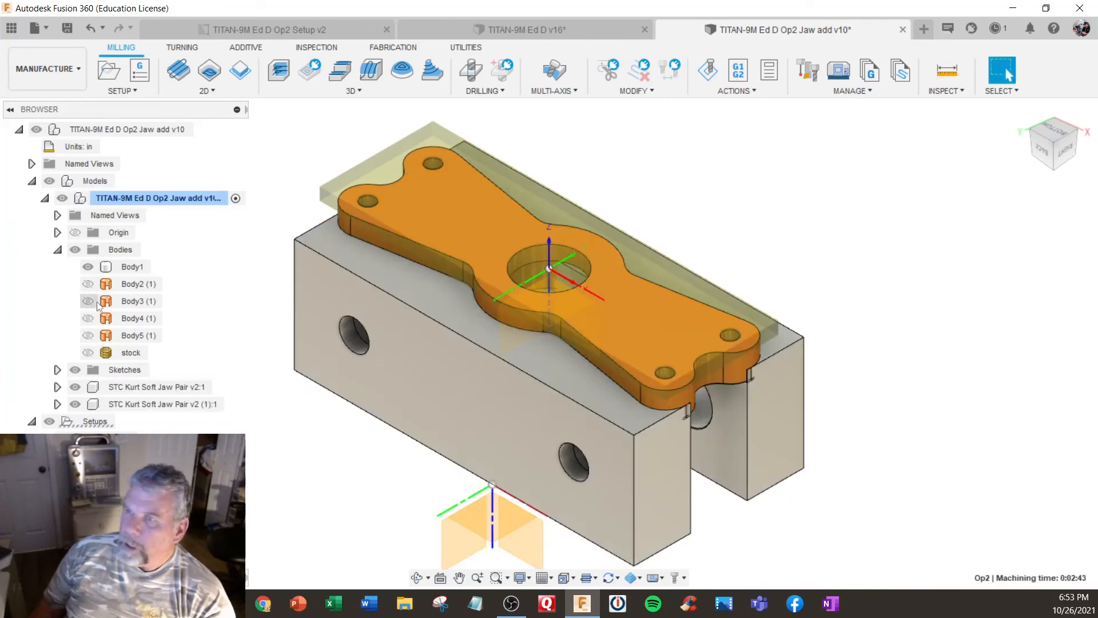
pyautogui.click(57, 250)
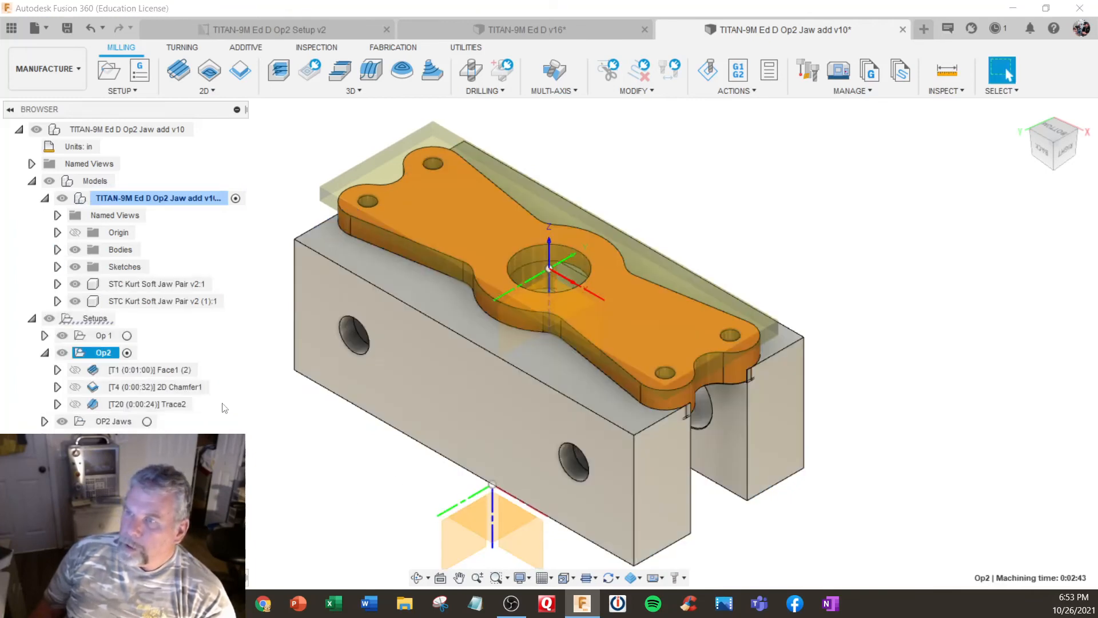
# Step: Simulate the Op2 toolpaths through Trace2 with the soft jaws shown and Stop on collision enabled
pyautogui.click(708, 70)
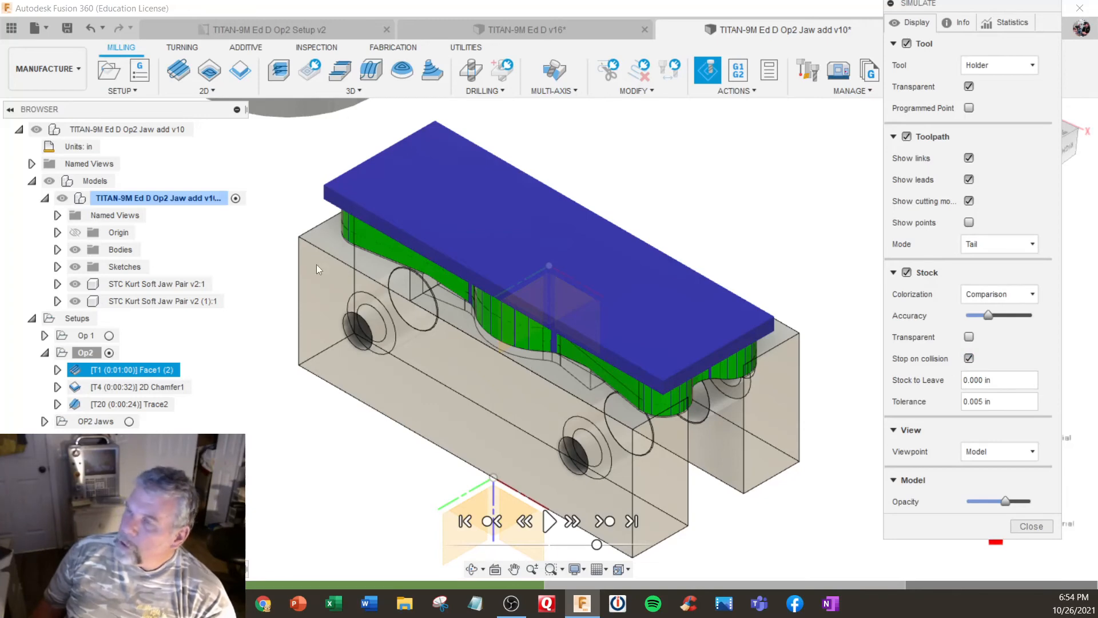
pyautogui.moveTo(706, 380)
pyautogui.keyDown('shift'); pyautogui.mouseDown(button='middle')
pyautogui.moveTo(671, 336)
pyautogui.moveTo(704, 373)
pyautogui.mouseUp(button='middle'); pyautogui.keyUp('shift')
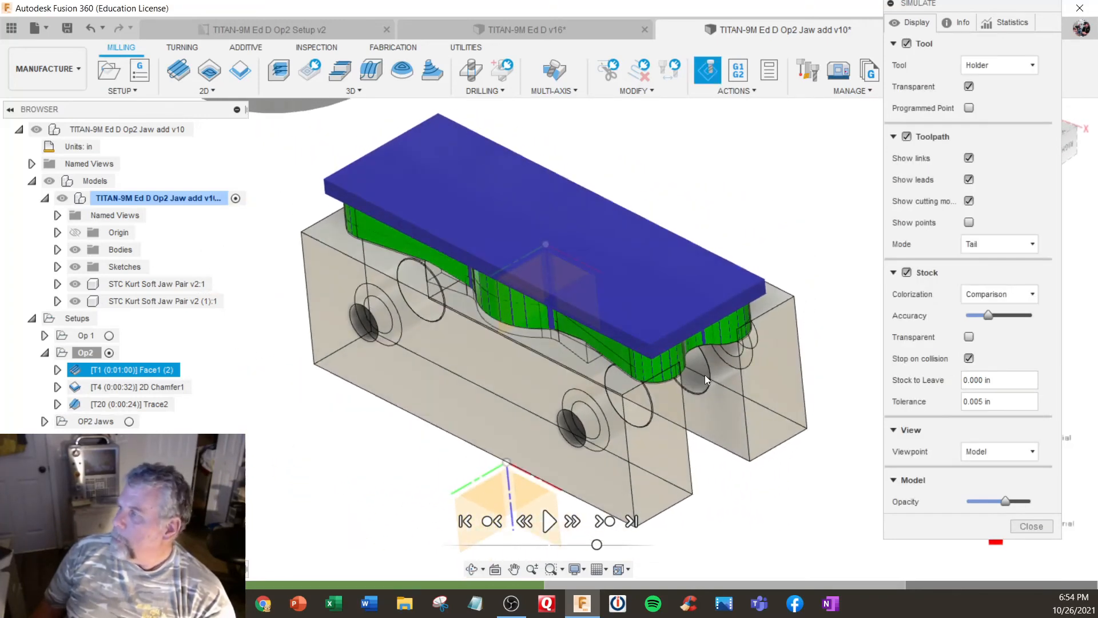
pyautogui.click(550, 521)
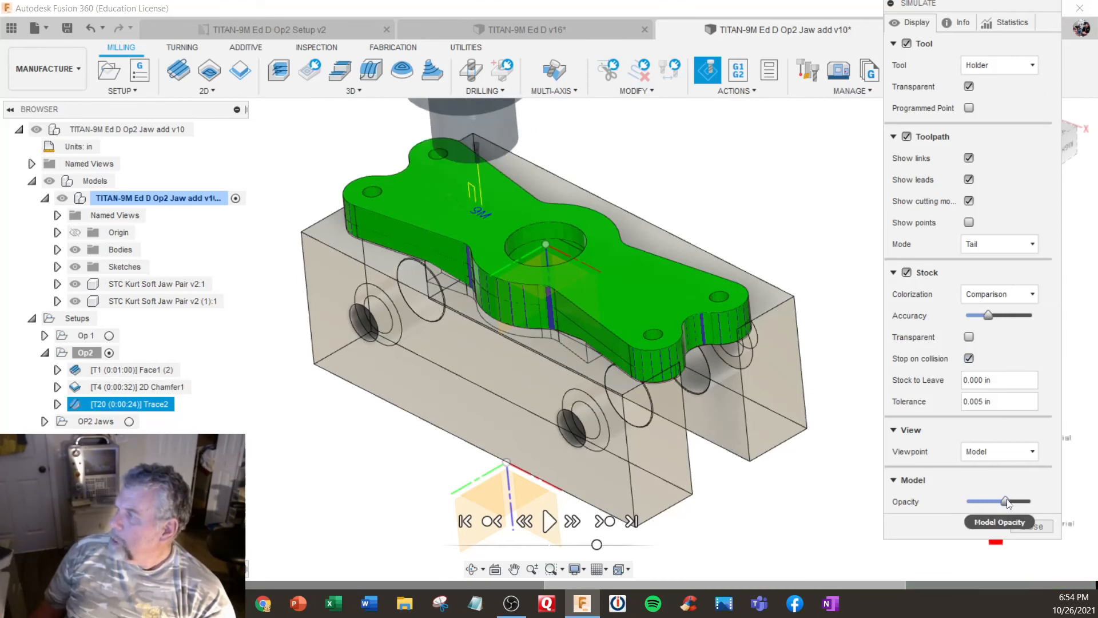
# Step: Raise the simulation's model opacity to maximum and examine up close how the machined part sits in the soft jaws
pyautogui.moveTo(1008, 502)
pyautogui.mouseDown()
pyautogui.moveTo(976, 502)
pyautogui.moveTo(1028, 503)
pyautogui.mouseUp()
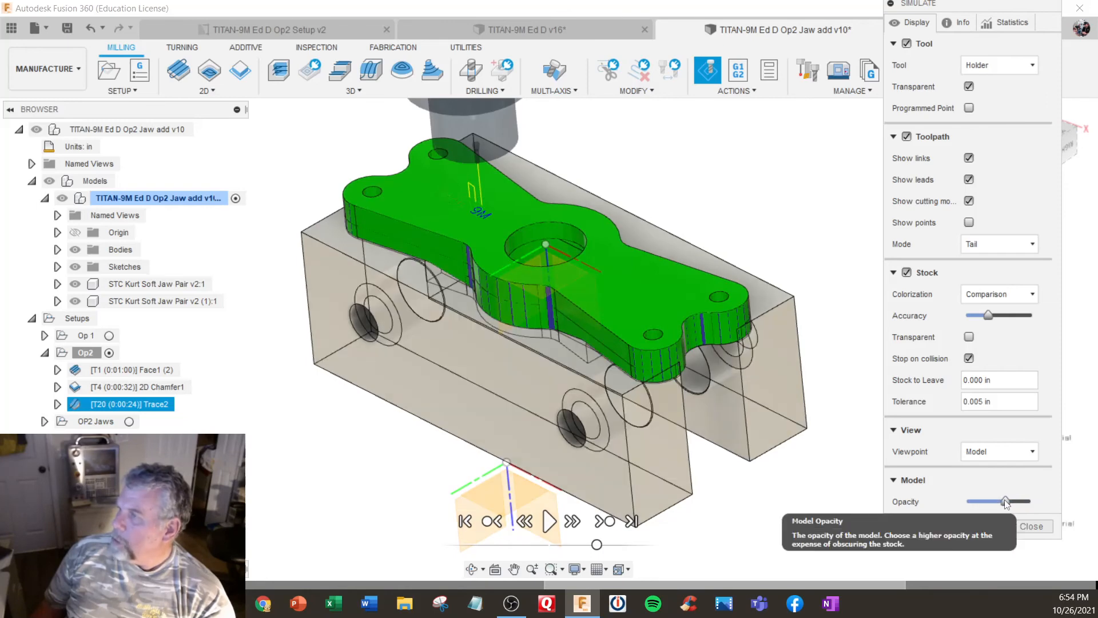
pyautogui.moveTo(1027, 503); pyautogui.dragTo(1034, 502)
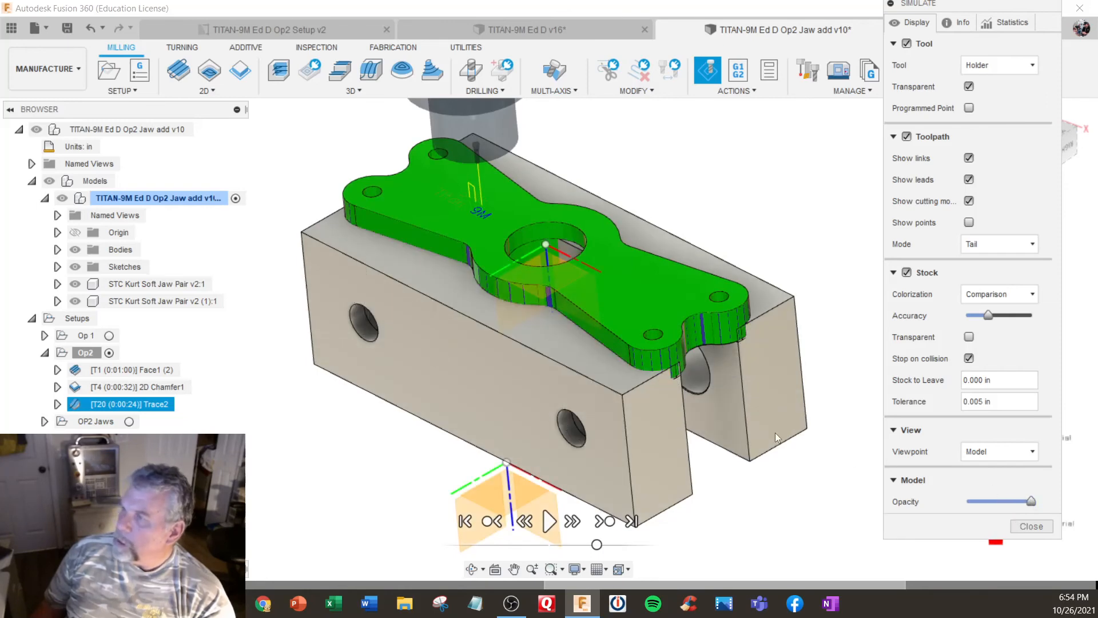
pyautogui.keyDown('shift'); pyautogui.moveTo(774, 432); pyautogui.dragTo(713, 390, button='middle'); pyautogui.keyUp('shift')
pyautogui.scroll(5, 531, 277)
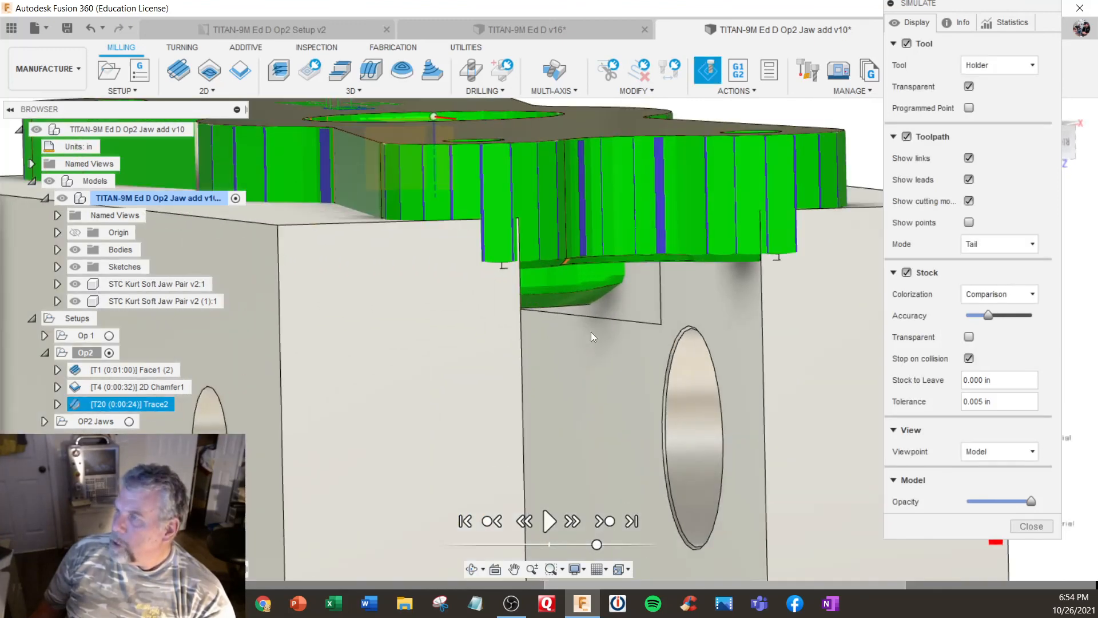
pyautogui.keyDown('shift'); pyautogui.moveTo(592, 332); pyautogui.dragTo(556, 315, button='middle'); pyautogui.keyUp('shift')
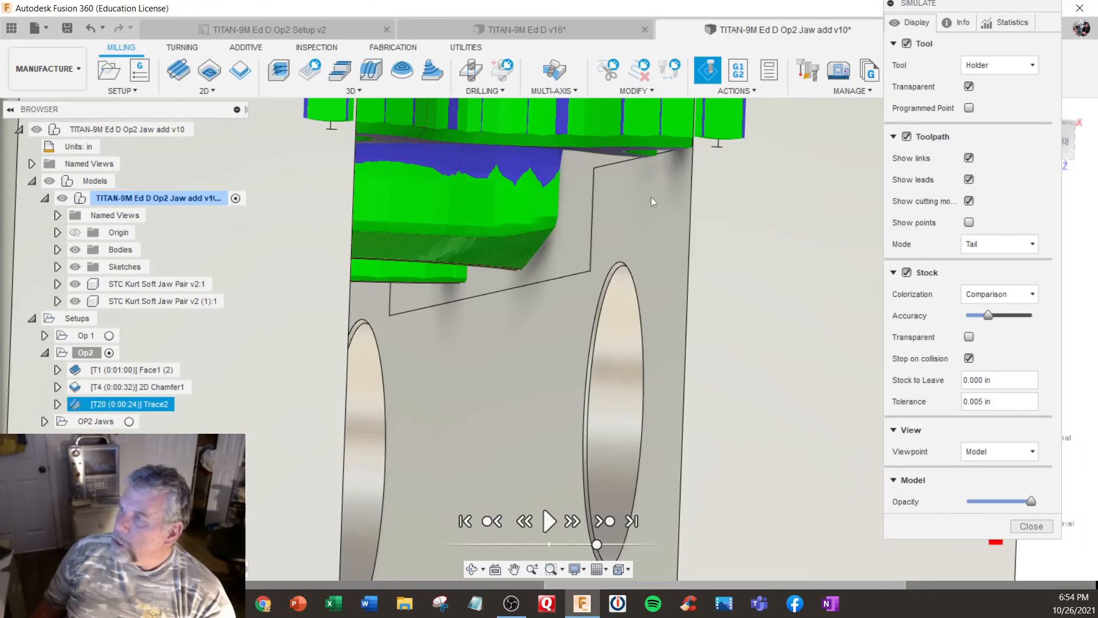
# Step: Examine the machined part's overall seating in the soft jaws and close the Op2 simulation
pyautogui.scroll(-5, 650, 201)
pyautogui.keyDown('shift'); pyautogui.moveTo(651, 202); pyautogui.dragTo(674, 214, button='middle'); pyautogui.keyUp('shift')
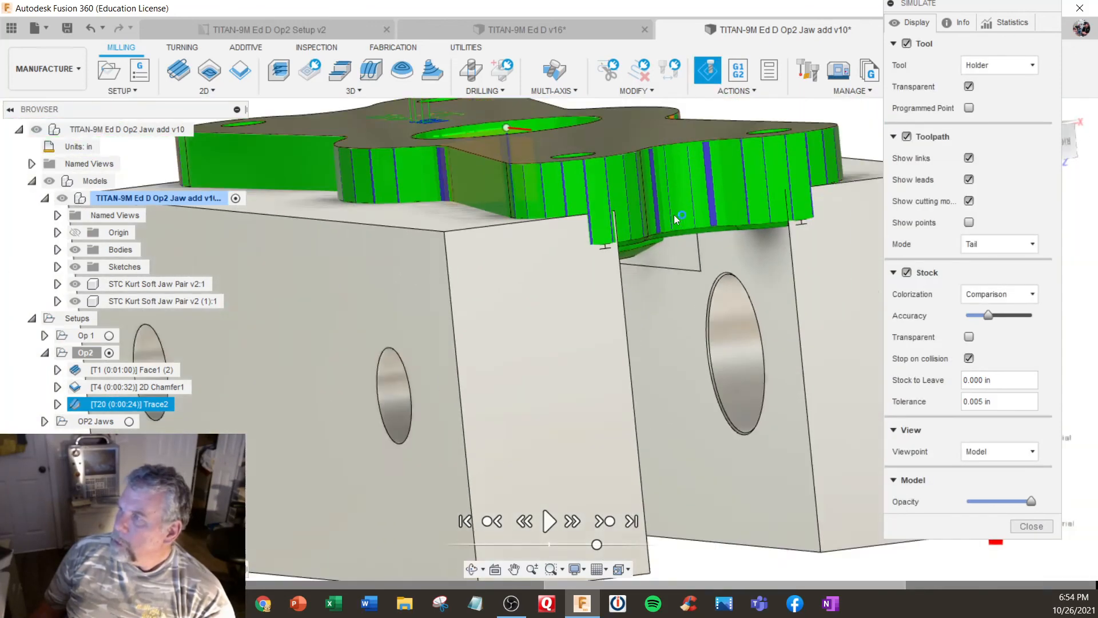
pyautogui.scroll(-3, 673, 215)
pyautogui.click(1031, 526)
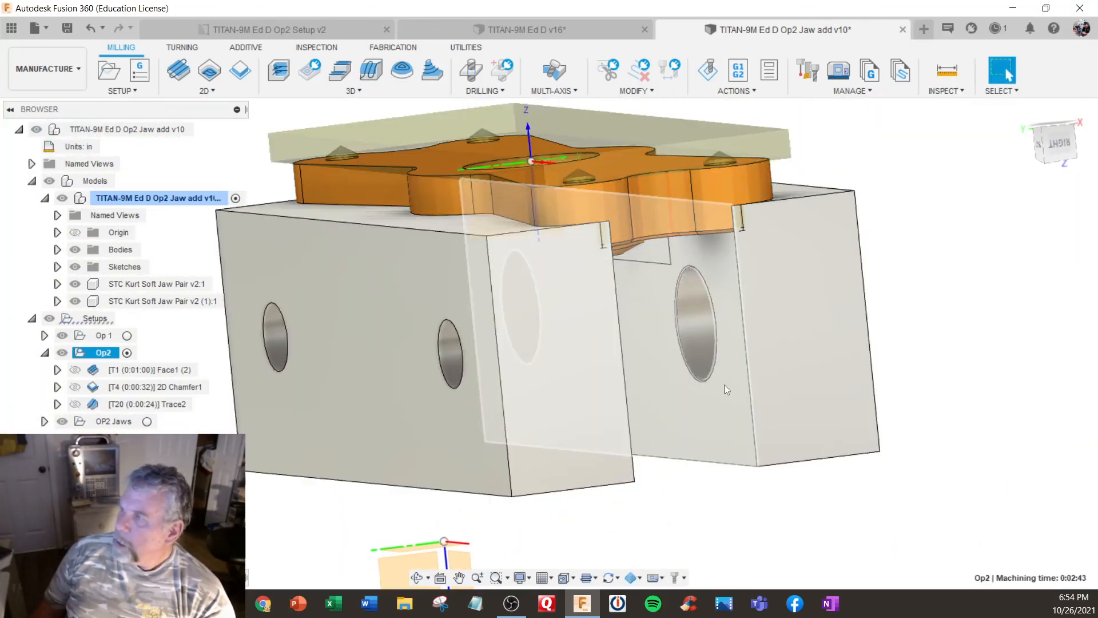
# Step: Check the options that sync the view and visibility with the active setup, leaving them as they are
pyautogui.keyDown('shift'); pyautogui.moveTo(724, 384); pyautogui.dragTo(492, 400, button='middle'); pyautogui.keyUp('shift')
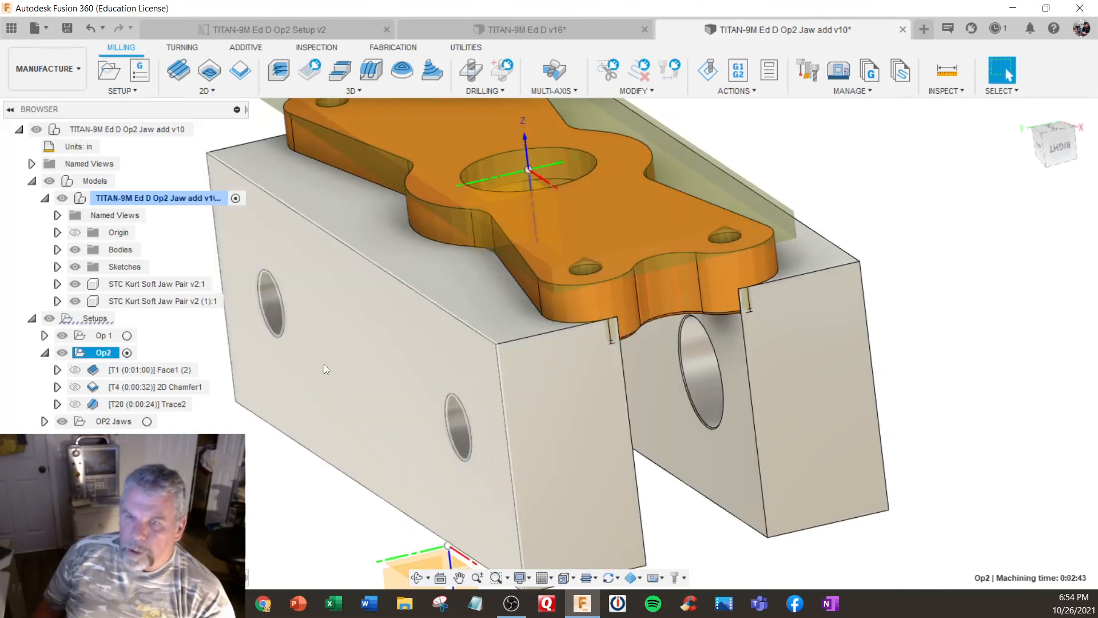
pyautogui.scroll(-4, 557, 314)
pyautogui.keyDown('shift'); pyautogui.moveTo(557, 314); pyautogui.dragTo(617, 194, button='middle'); pyautogui.keyUp('shift')
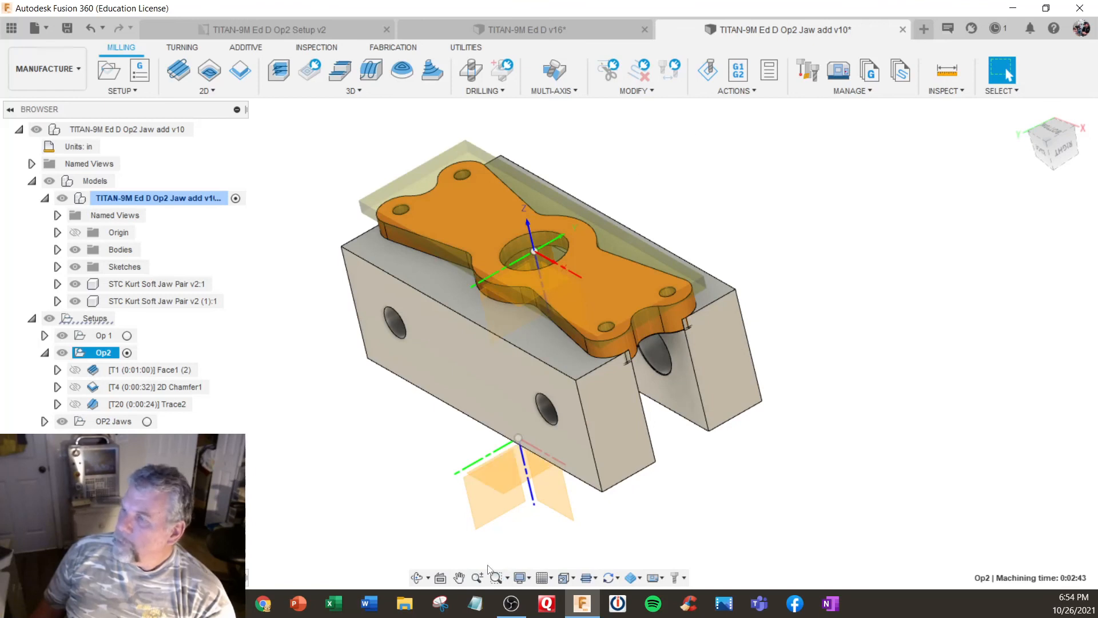
pyautogui.click(618, 577)
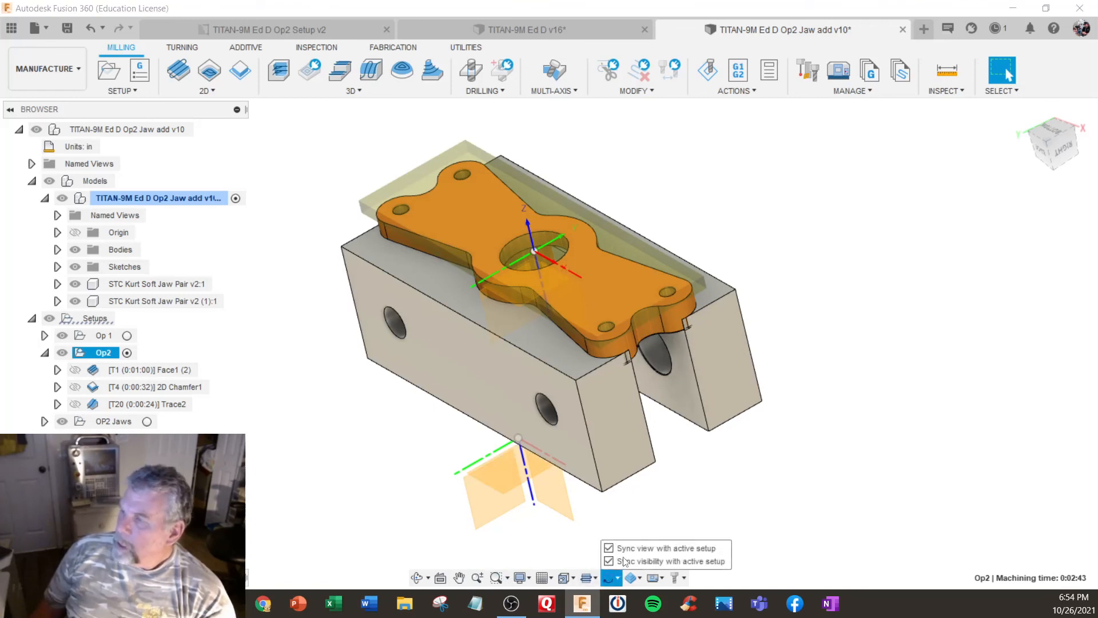
pyautogui.click(339, 490)
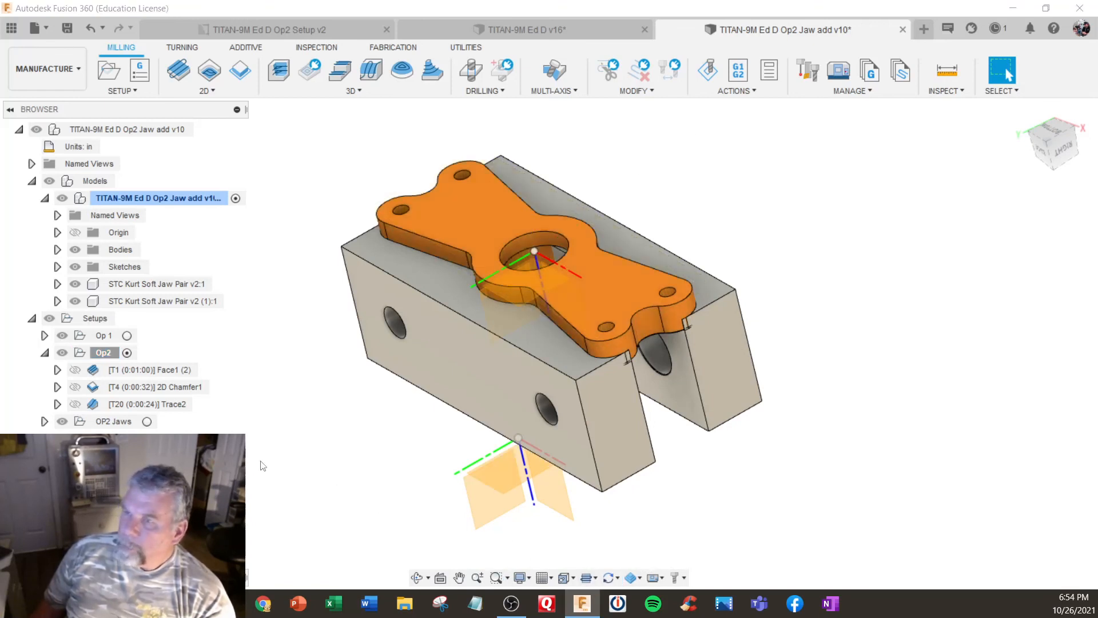
# Step: Activate the OP2 Jaws setup and inspect the machined pocket profile in both soft jaws
pyautogui.click(147, 422)
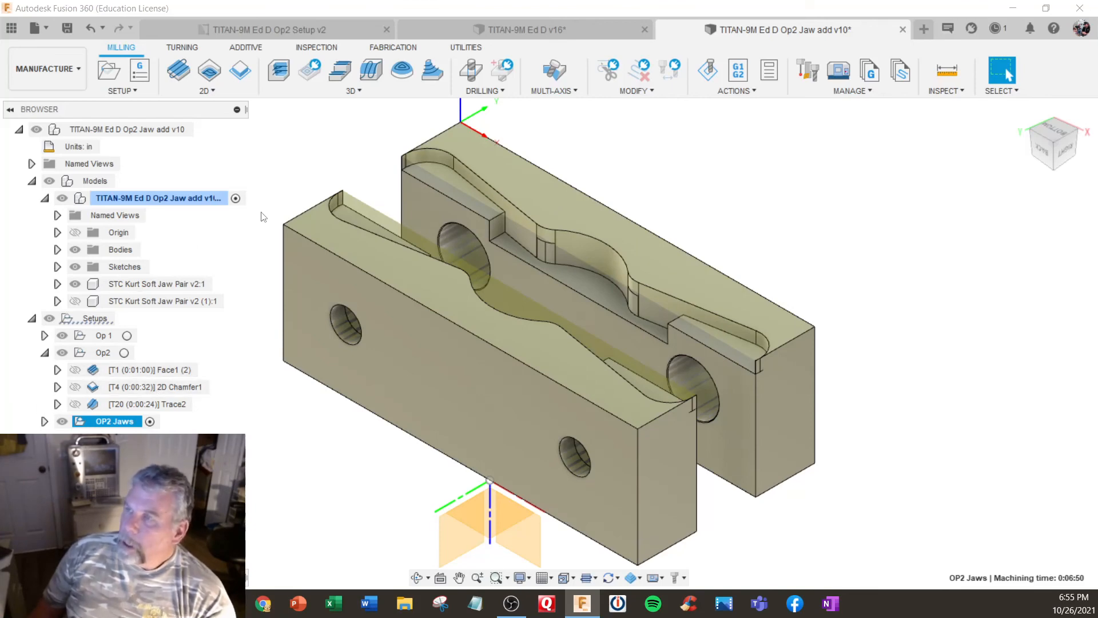
pyautogui.keyDown('shift'); pyautogui.moveTo(486, 313); pyautogui.dragTo(447, 309, button='middle'); pyautogui.keyUp('shift')
pyautogui.keyDown('shift'); pyautogui.moveTo(579, 486); pyautogui.dragTo(557, 483, button='middle'); pyautogui.keyUp('shift')
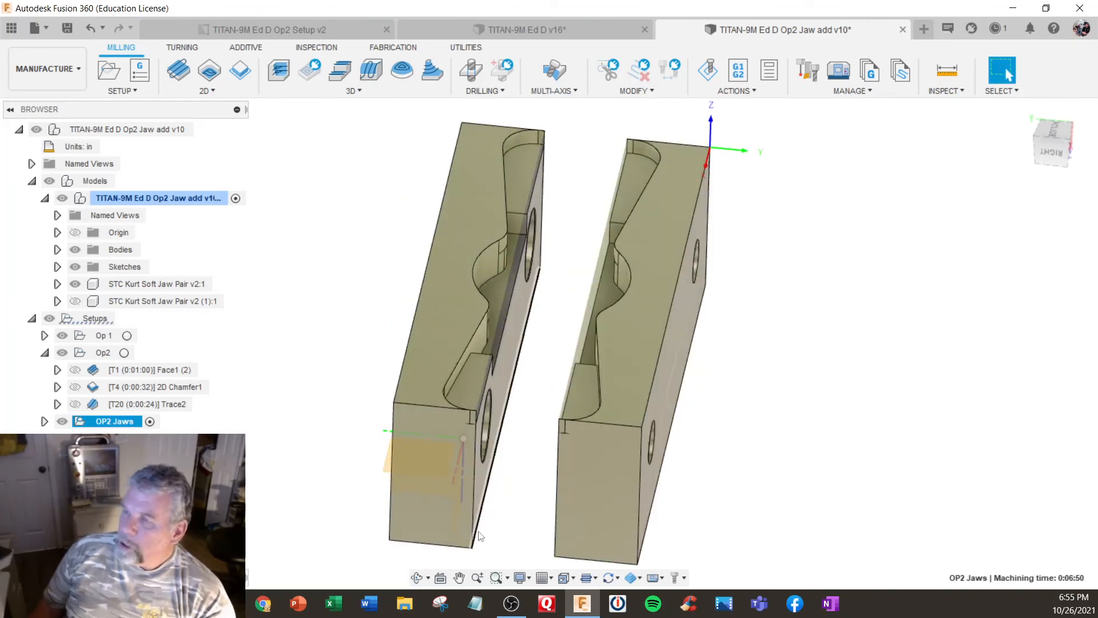
pyautogui.keyDown('shift'); pyautogui.moveTo(521, 516); pyautogui.dragTo(525, 508, button='middle'); pyautogui.keyUp('shift')
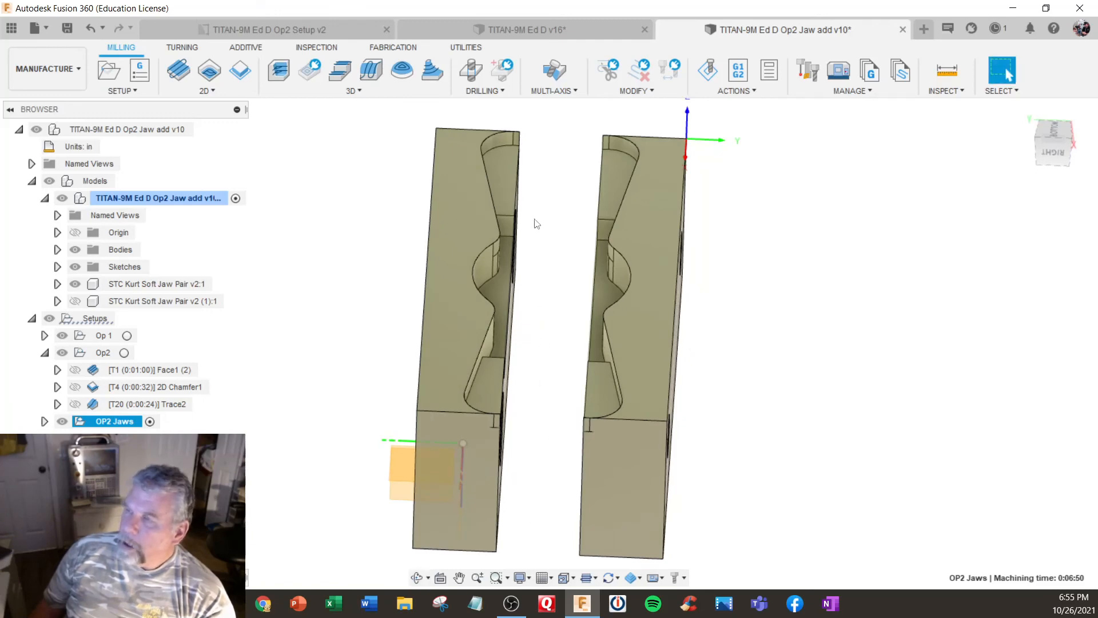
pyautogui.keyDown('shift'); pyautogui.moveTo(534, 220); pyautogui.dragTo(594, 214, button='middle'); pyautogui.keyUp('shift')
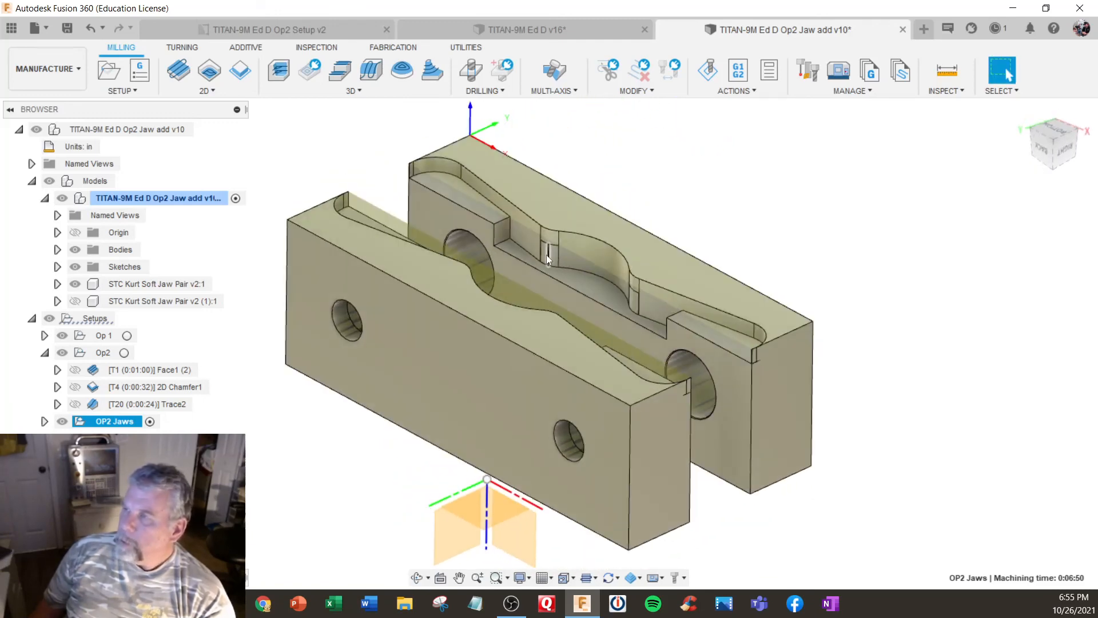
pyautogui.scroll(-4, 547, 259)
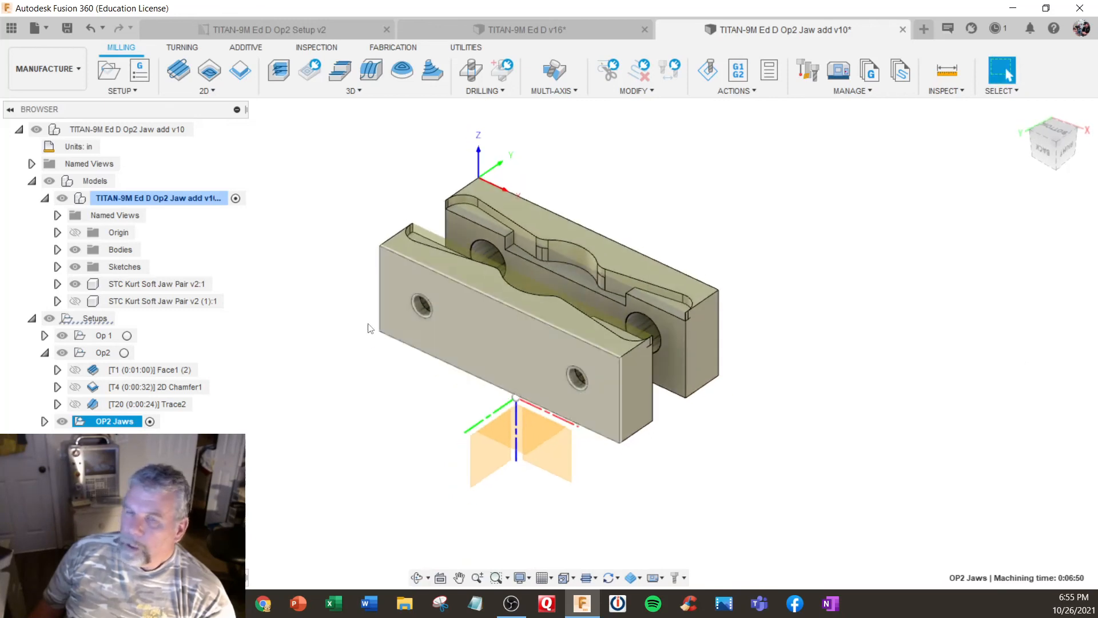